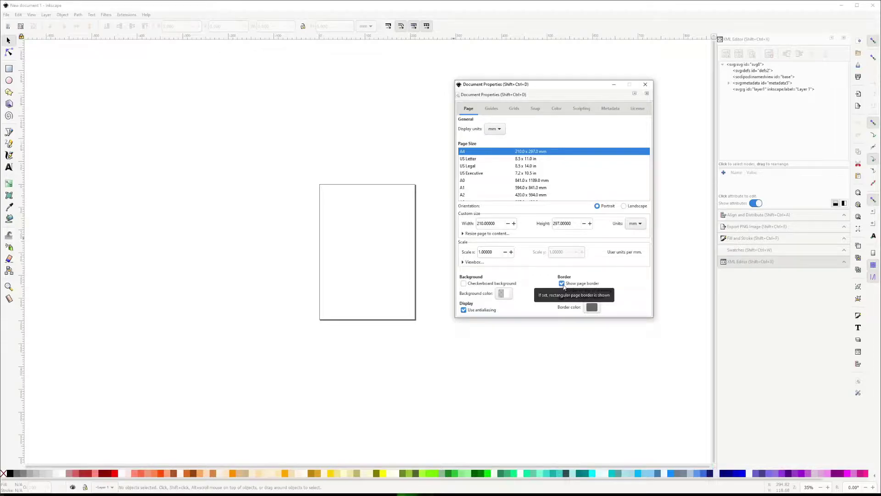
Hide the page border, close the document properties, and set the selection measurement units to px
left_click(645, 85)
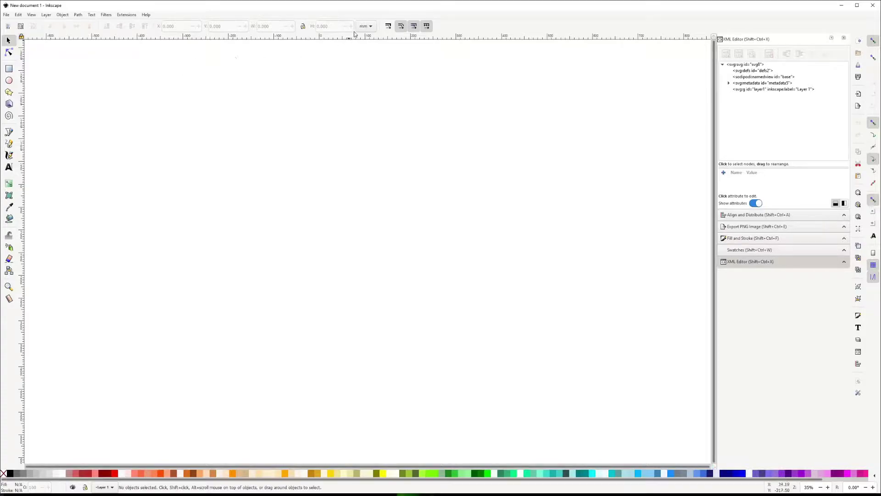
left_click(374, 30)
left_click(362, 55)
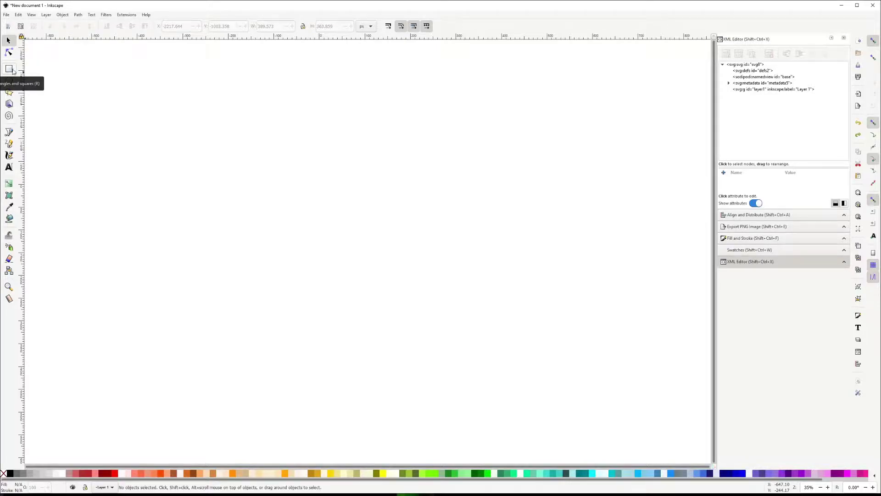
Draw a red, nearly square rectangle about 330 by 324 px near the canvas's upper-left corner
left_click(9, 69)
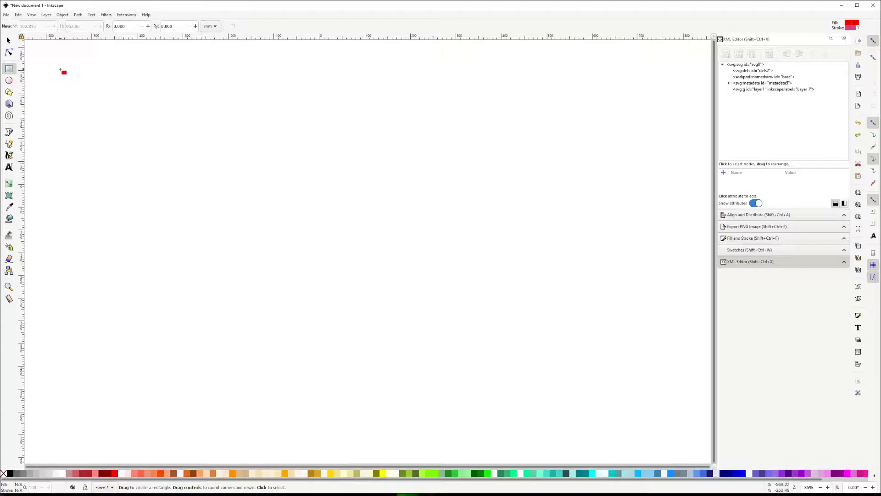
left_click_drag(60, 70, 100, 108)
left_click(8, 40)
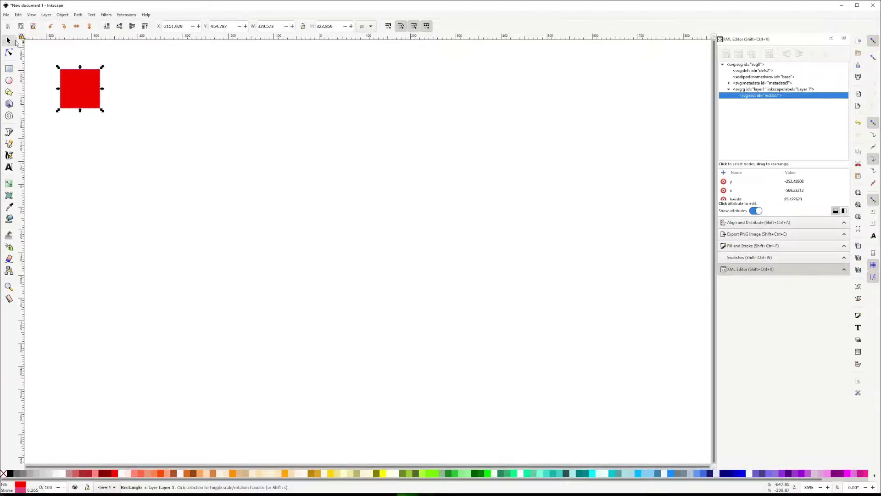
left_click(131, 69)
left_click_drag(131, 68, 33, 134)
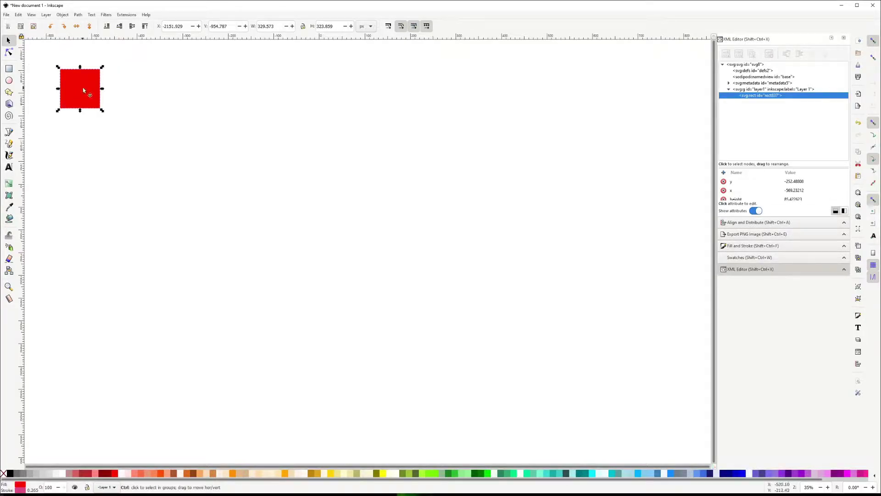
Duplicate the red square five times and arrange all six squares in two rows of three
key("ctrl+d")
left_click_drag(79, 90, 76, 139)
key("ctrl+d")
key("ctrl+d")
key("ctrl+d")
key("ctrl+d")
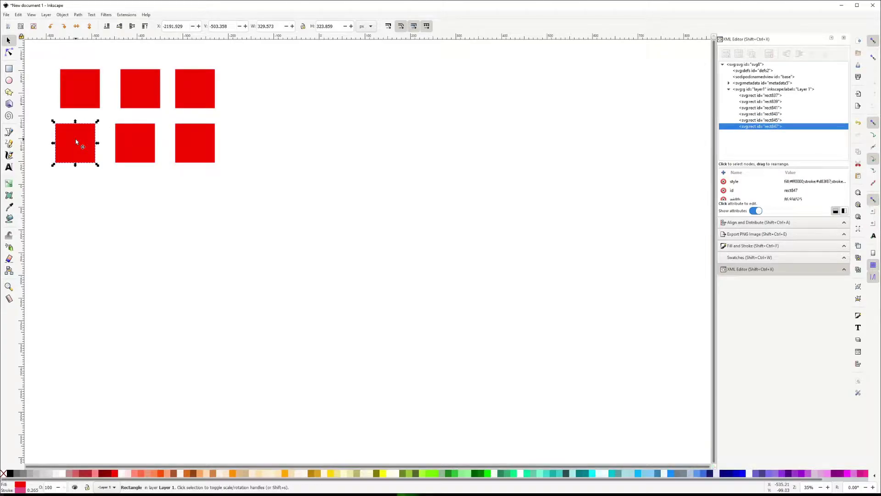
left_click(129, 214)
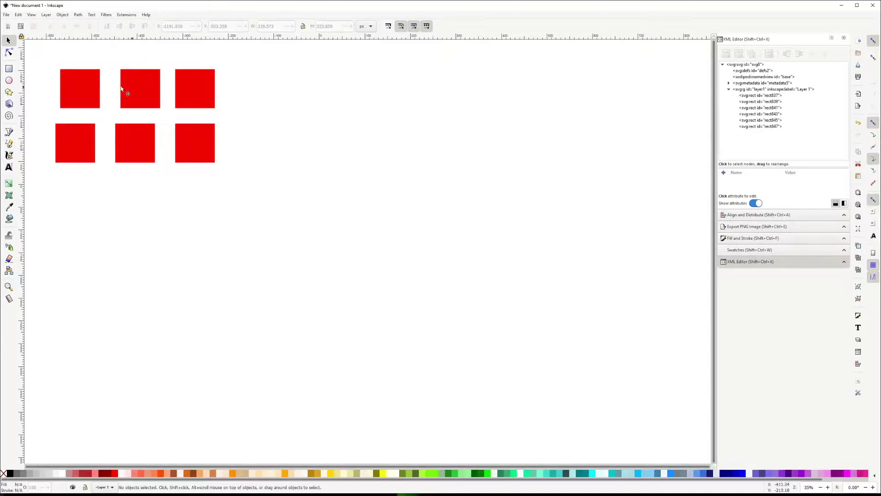
Select the first square of the upper row and copy the Dark Purple hex code 2A1B3D from the Coolors palette in the browser
left_click(78, 93)
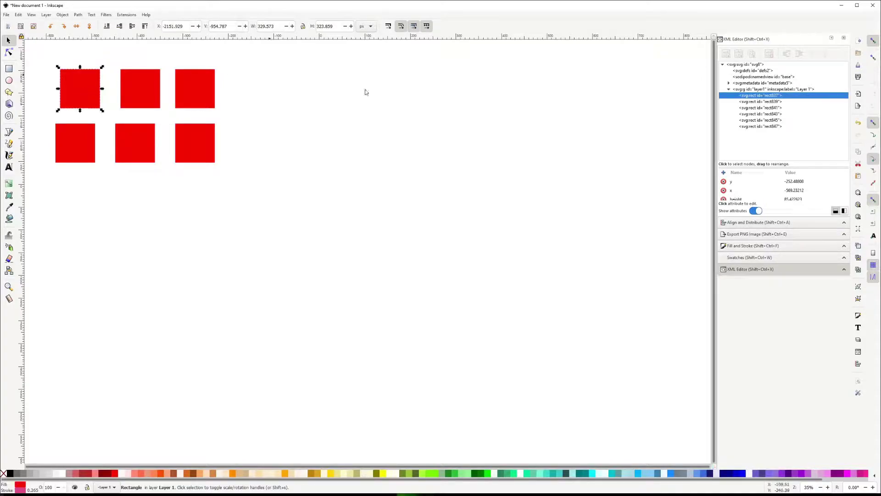
left_click(758, 246)
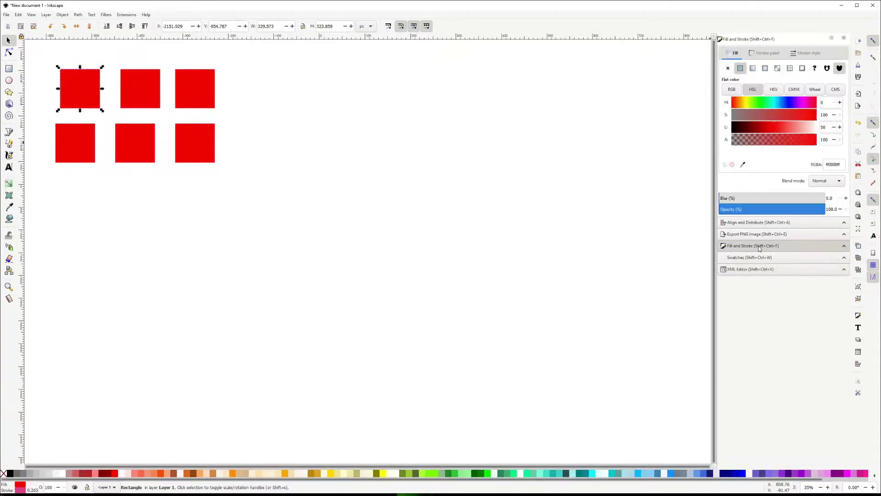
key("alt+Tab")
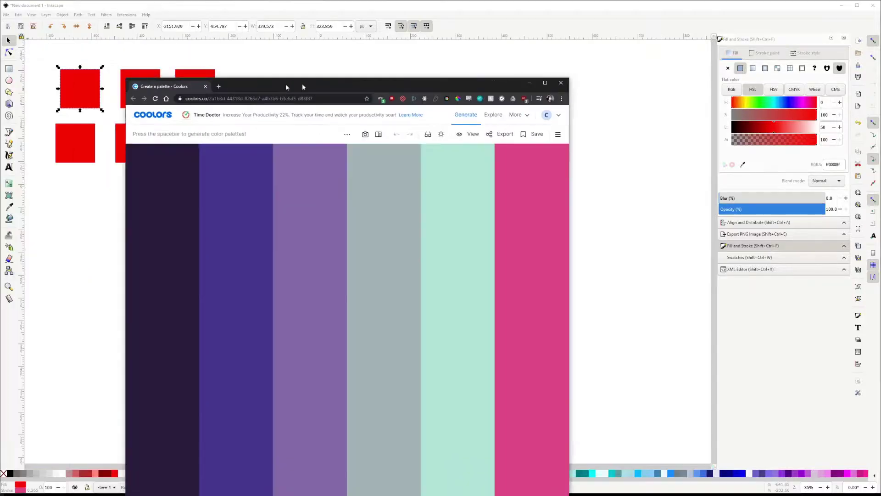
left_click_drag(405, 7, 404, 7)
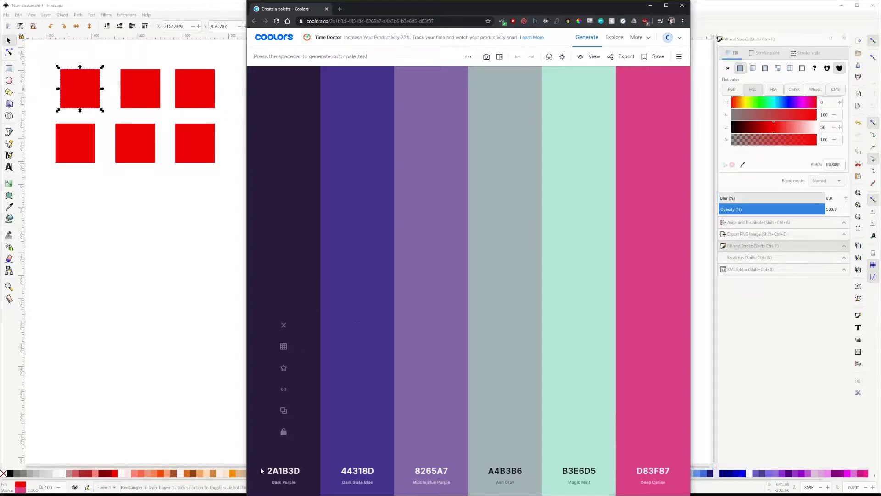
left_click(292, 469)
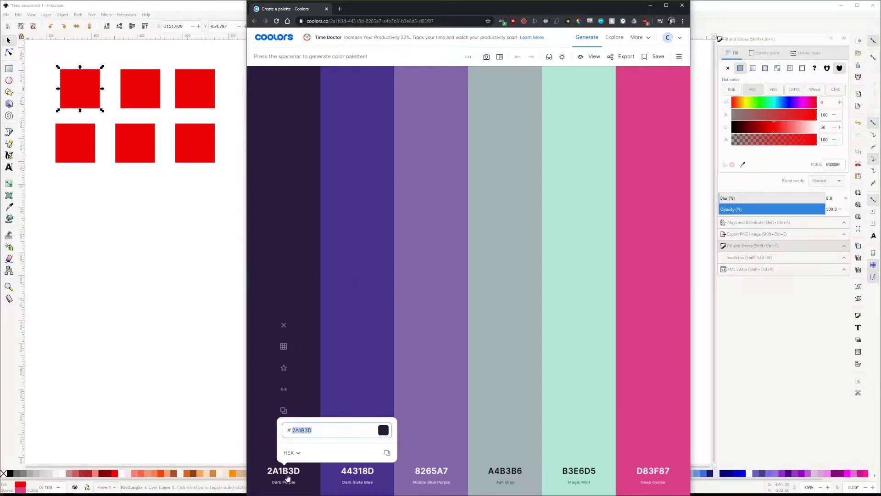
left_click(387, 453)
Back in Inkscape, fill the first square with 2A1B3D, turn that fill into a swatch, and show the document's swatches
left_click(212, 274)
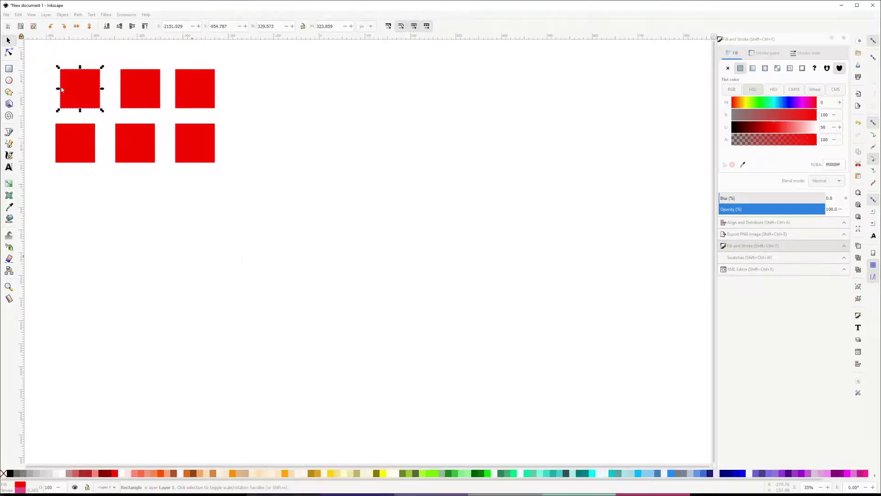
left_click(73, 93)
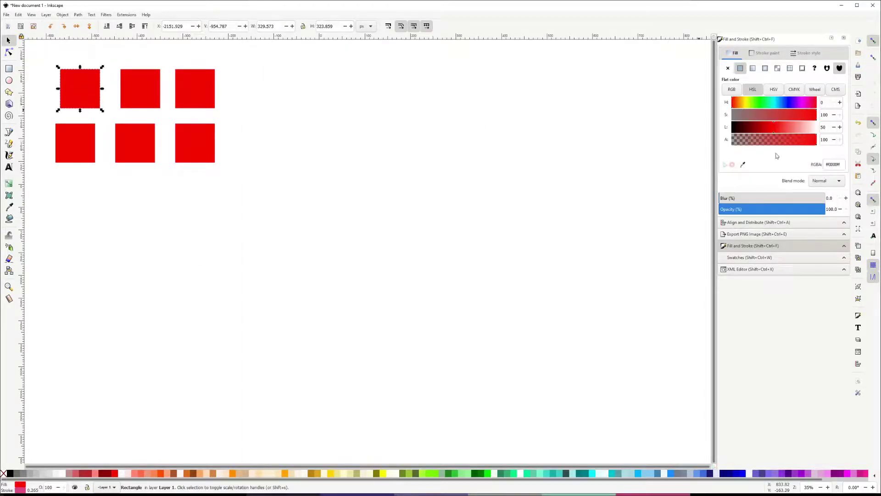
double_click(837, 164)
key("ctrl+v")
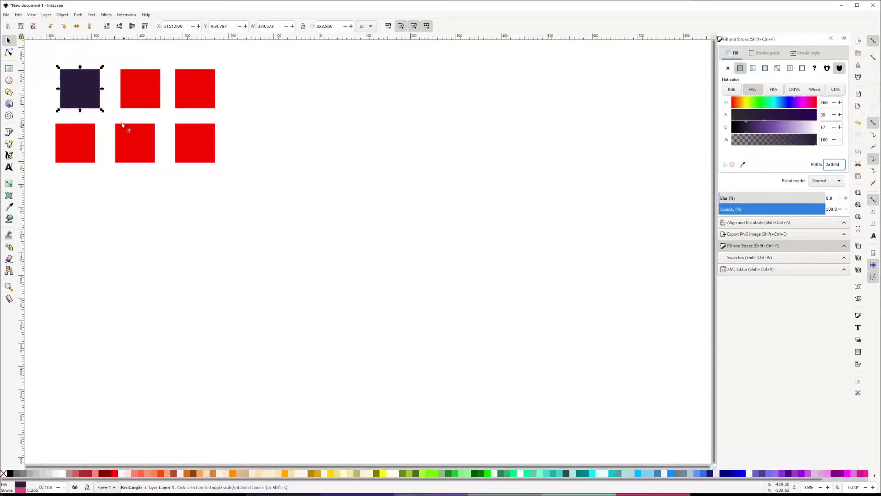
left_click(802, 68)
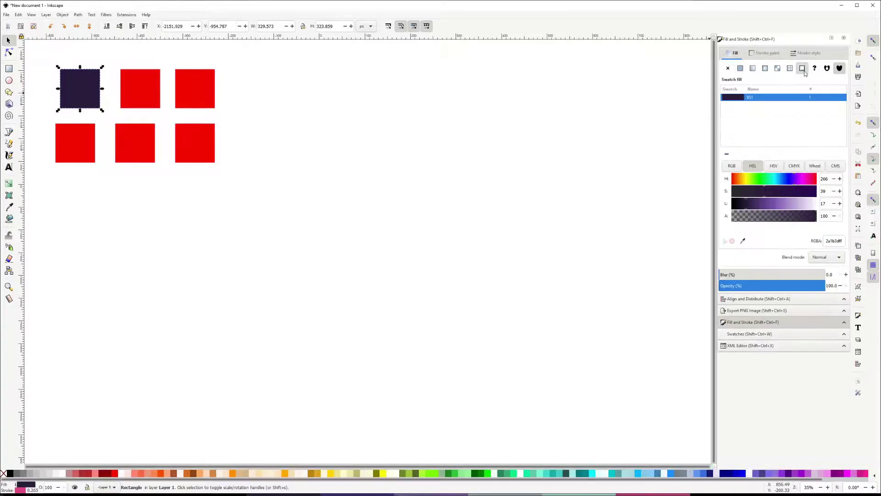
left_click(753, 338)
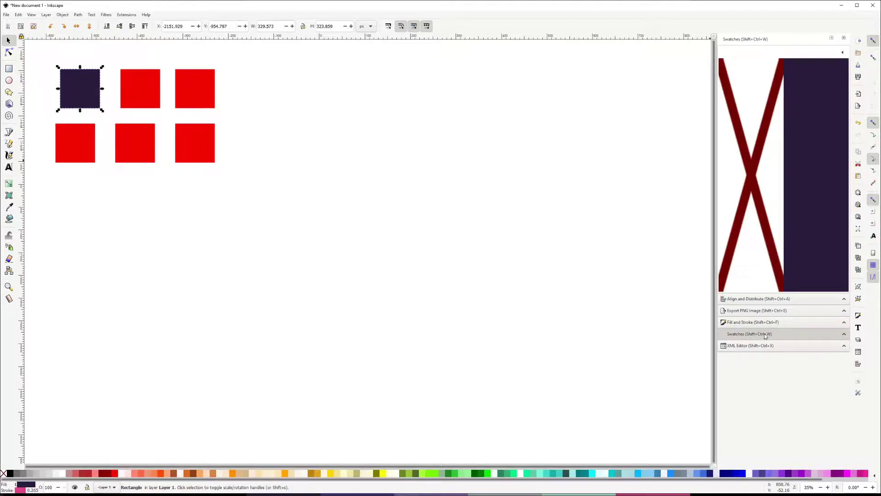
left_click(274, 250)
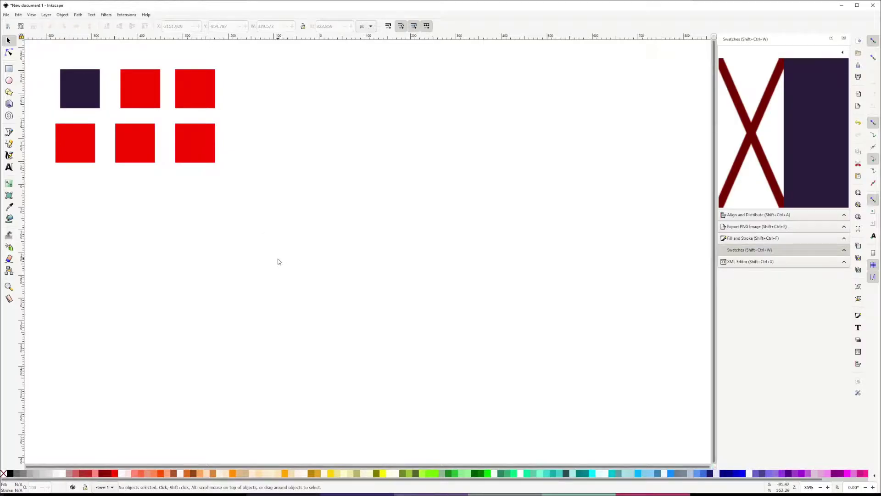
Copy Dark Slate Blue 44318D from the Coolors palette and apply it as a swatch fill to the upper row's middle square
key("alt+Tab")
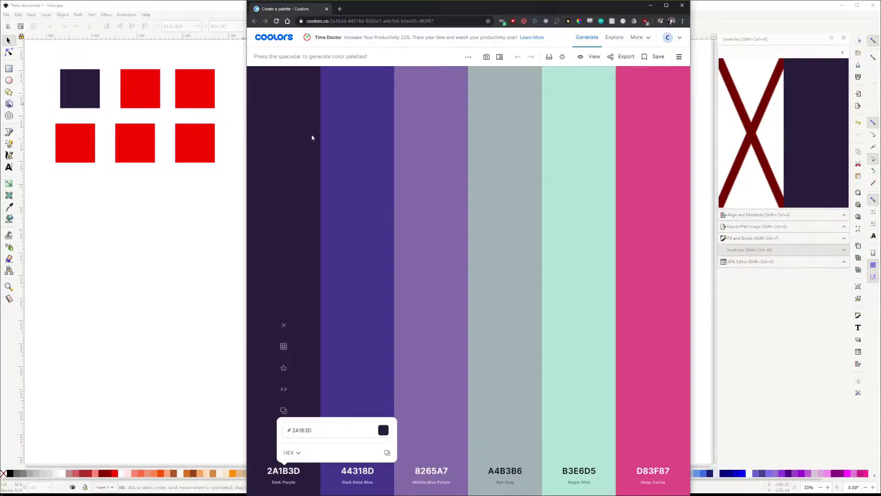
left_click(357, 470)
left_click(140, 88)
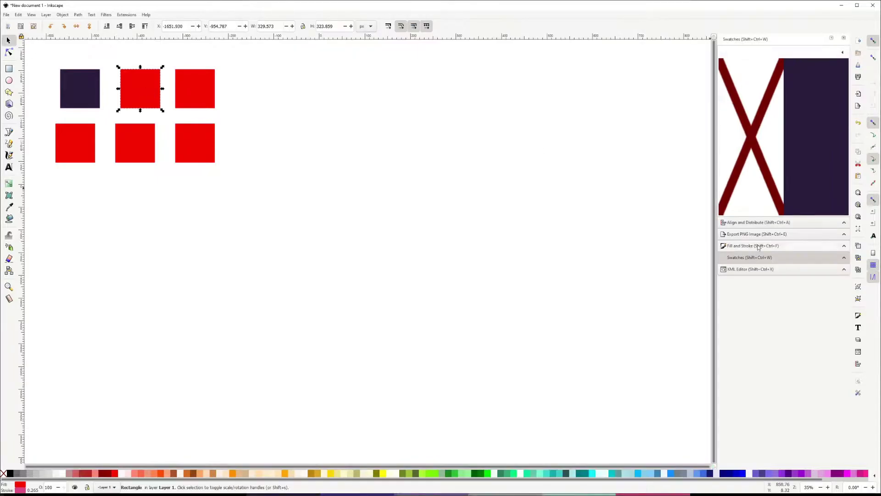
left_click(754, 249)
key("ctrl+v")
left_click(802, 69)
Copy Middle Blue Purple 8265A7 from the Coolors palette and apply it as a swatch fill to the upper row's last square
key("alt+Tab")
left_click(431, 472)
key("alt+Tab")
left_click(195, 88)
left_click(437, 144)
Copy Ash Gray A4B3B6 from the Coolors palette and apply it as a swatch fill to the lower row's first square
key("alt+Tab")
left_click(505, 471)
key("alt+Tab")
left_click(75, 143)
key("ctrl+v")
left_click(802, 69)
Copy Magic Mint B3E6D5 from the Coolors palette and apply it as a swatch fill to the lower row's middle square
key("alt+Tab")
left_click(572, 470)
key("alt+Tab")
left_click(135, 142)
key("ctrl+v")
left_click(802, 69)
Copy the pink D83F87 from the Coolors palette and apply it as a swatch fill to the lower row's last square
key("alt+Tab")
left_click(653, 470)
key("alt+Tab")
left_click(195, 143)
key("ctrl+v")
left_click(802, 69)
Show the document's swatches and delete all six colored sample squares from the canvas
left_click(750, 334)
left_click(679, 190)
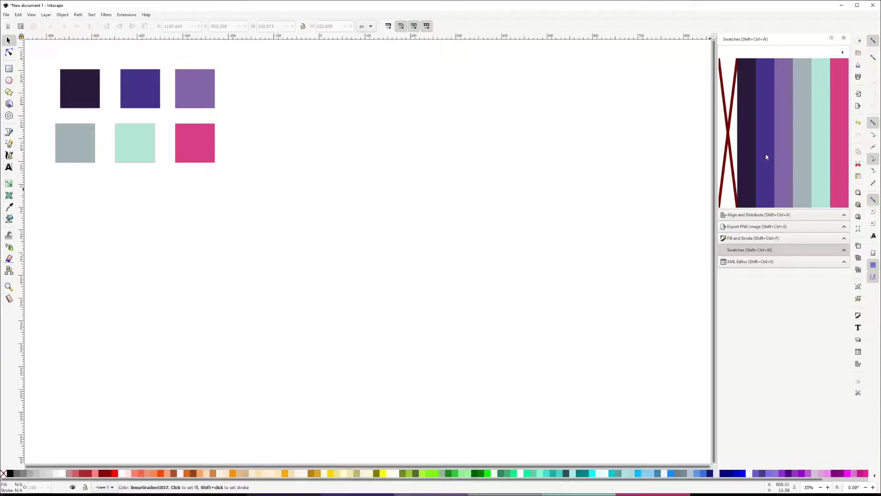
left_click_drag(265, 194, 35, 55)
key("Delete")
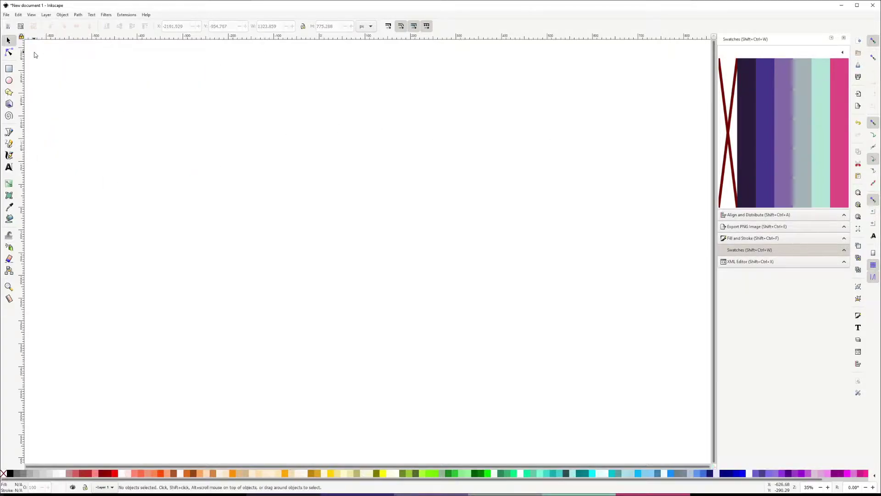
Activate the Rectangle tool and set its measurement units to px
left_click(9, 68)
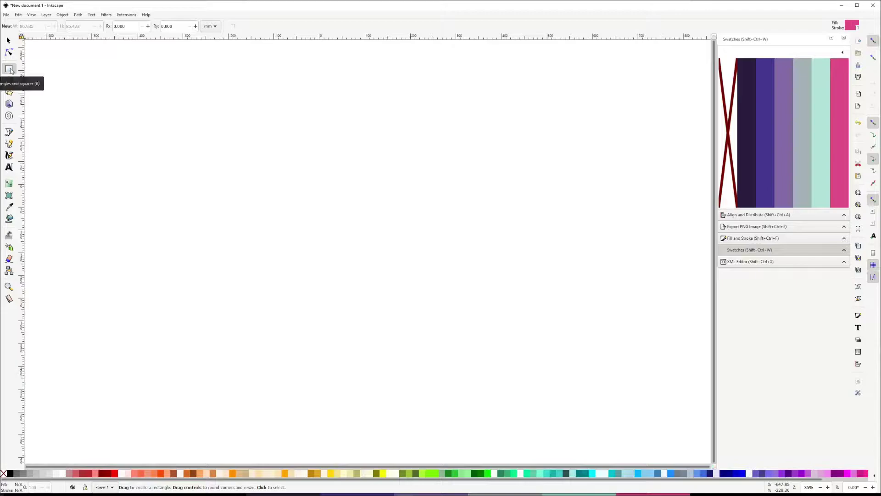
left_click(211, 26)
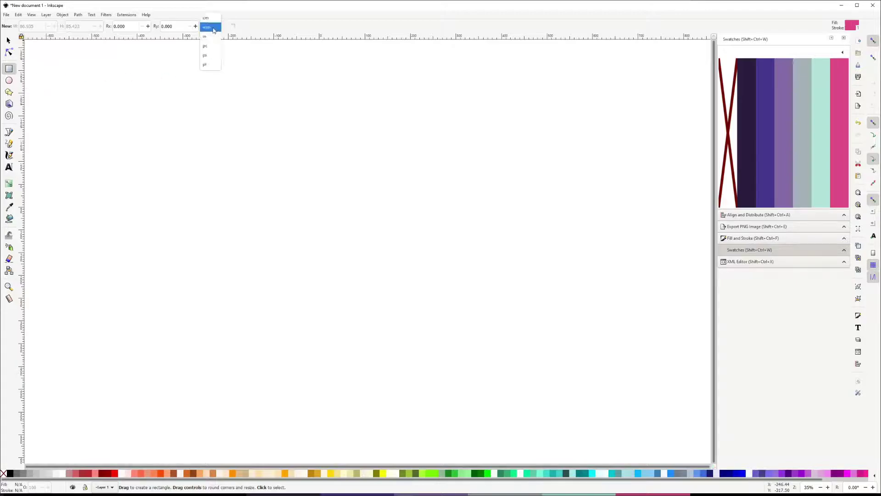
left_click(215, 56)
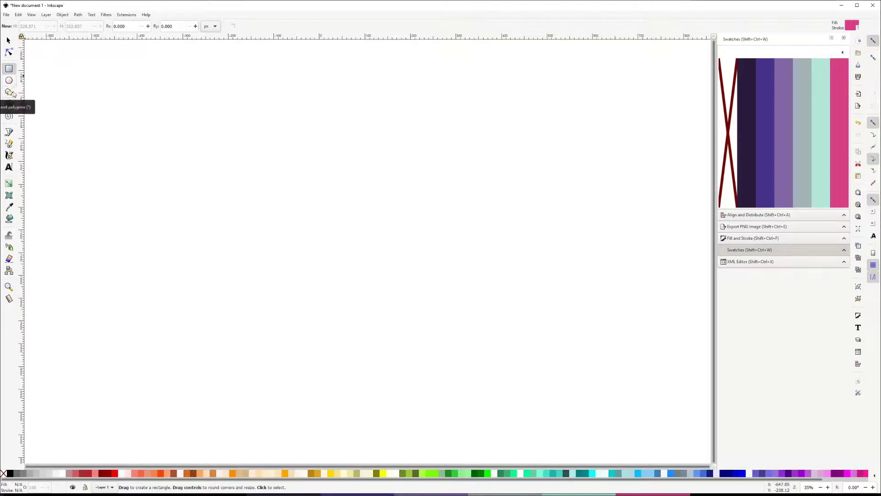
left_click(215, 28)
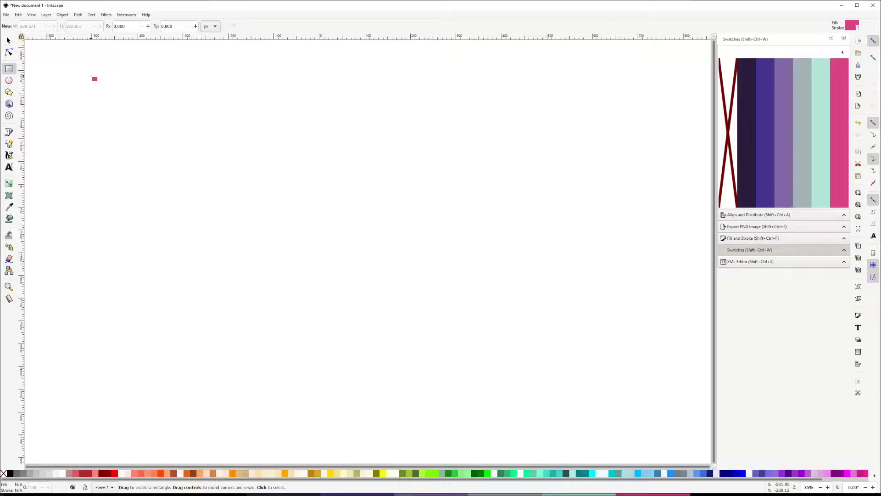
Draw a rectangle about 1960 by 1071 px on the canvas, filled with the dark purple swatch
key("ctrl+shift+f")
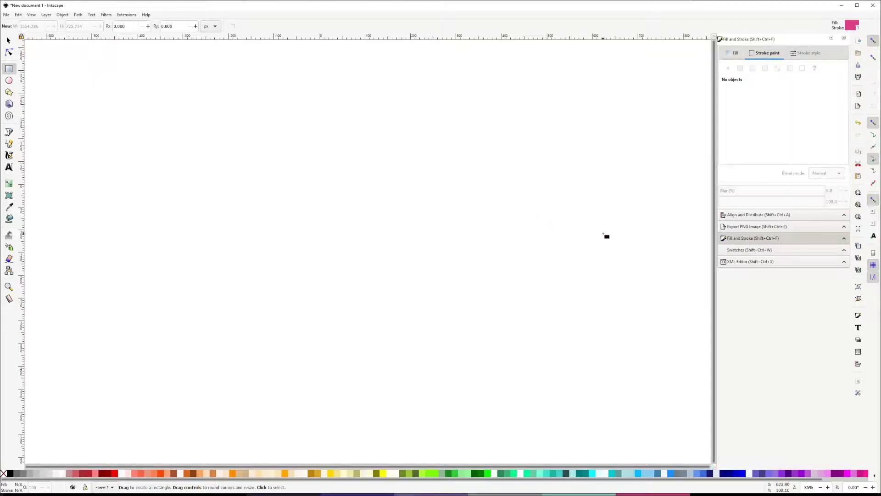
left_click(769, 251)
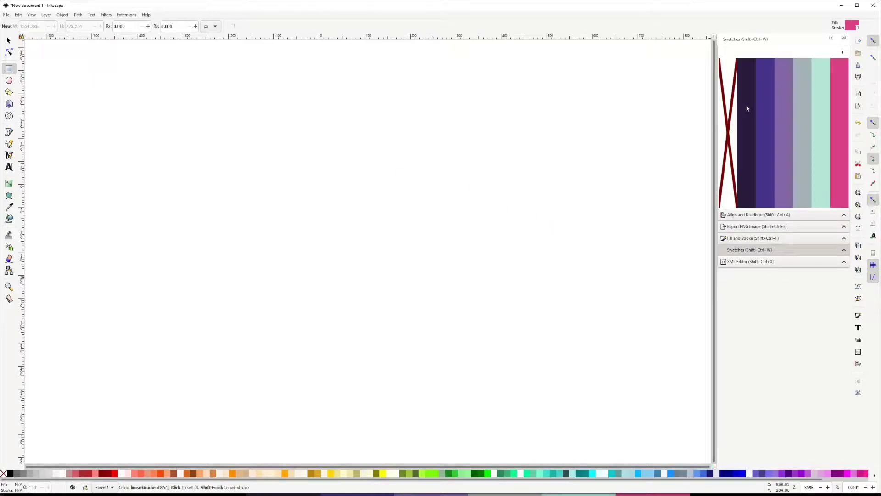
left_click_drag(133, 90, 370, 220)
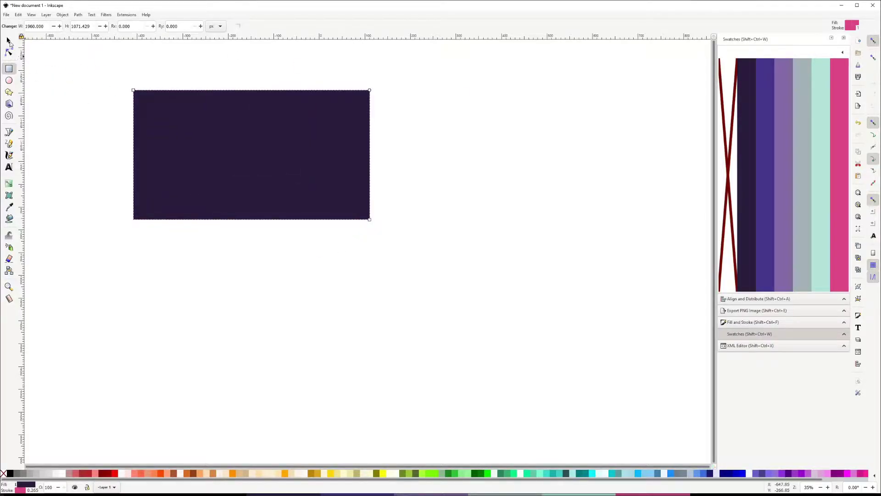
left_click(10, 42)
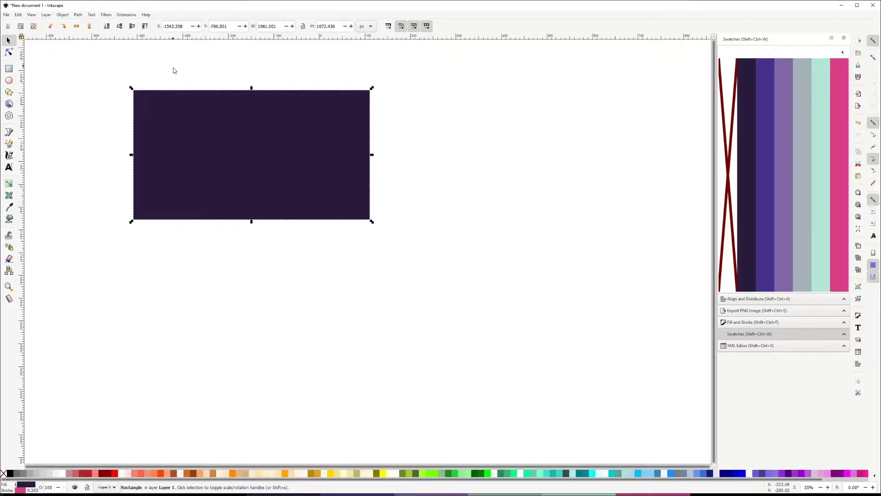
Set the dark purple rectangle's stroke width to 0 px
left_click(771, 323)
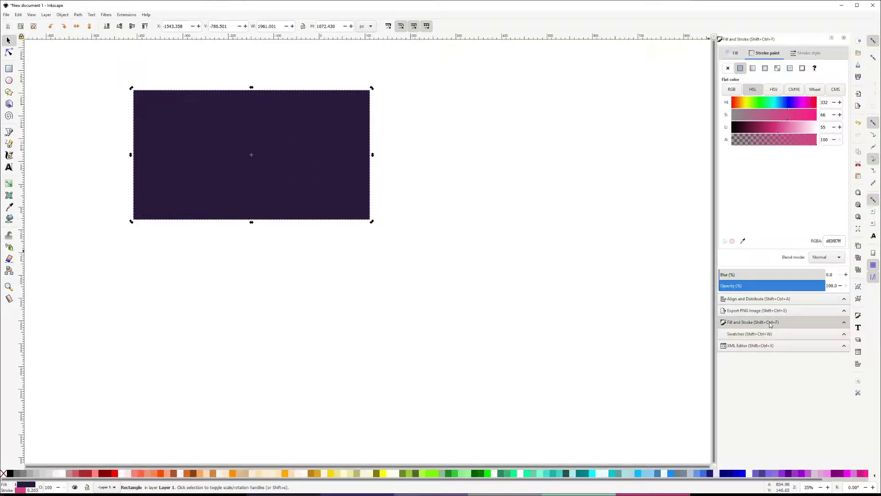
left_click(808, 53)
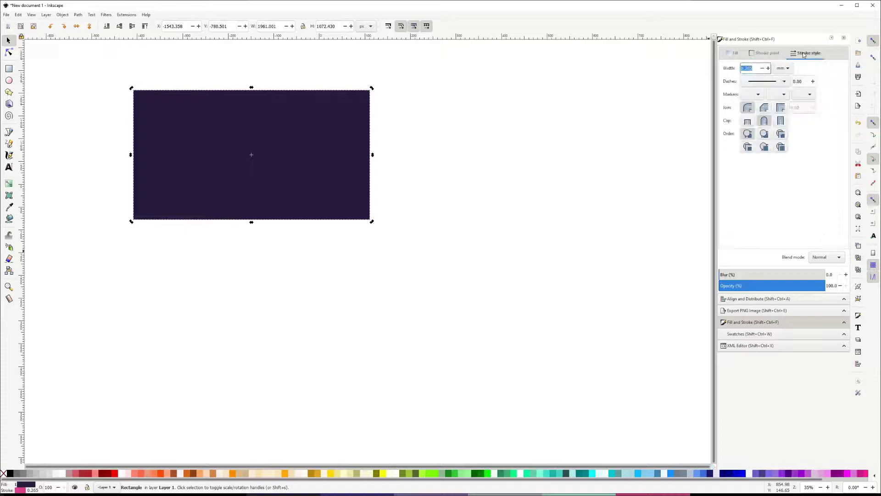
left_click(783, 69)
left_click(783, 97)
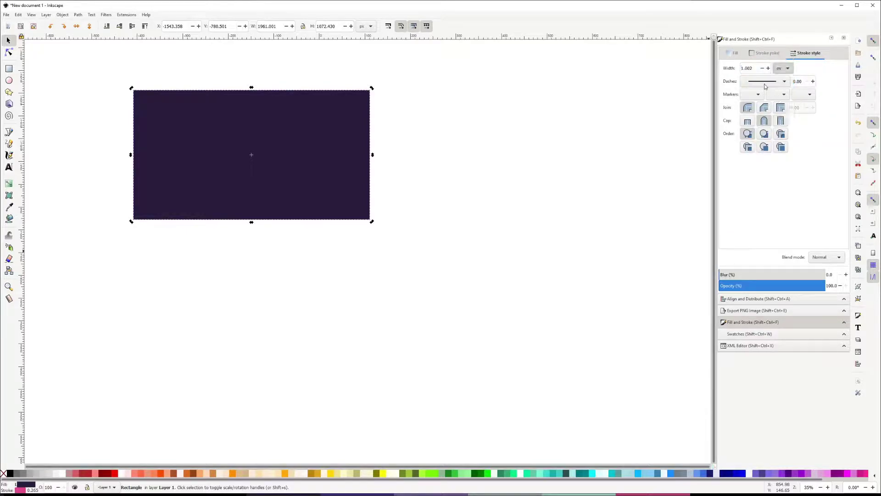
left_click(757, 71)
type("0")
key("Return")
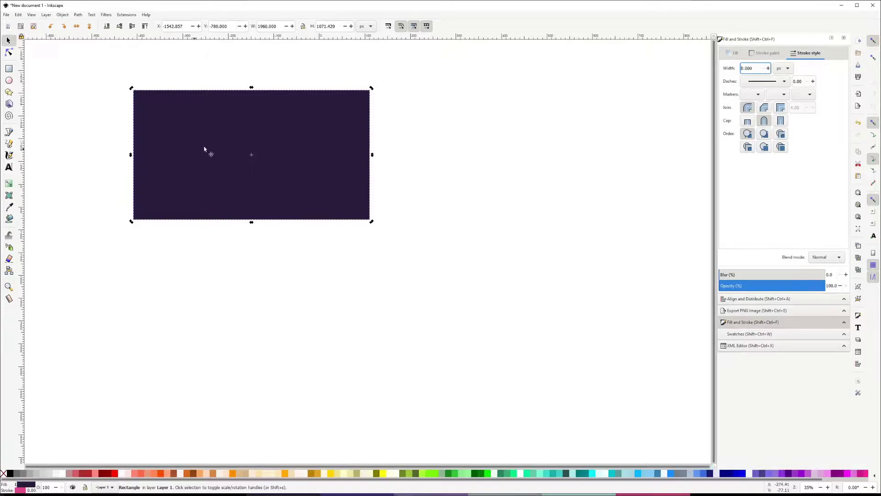
Convert the dark purple rectangle to a path
left_click(77, 15)
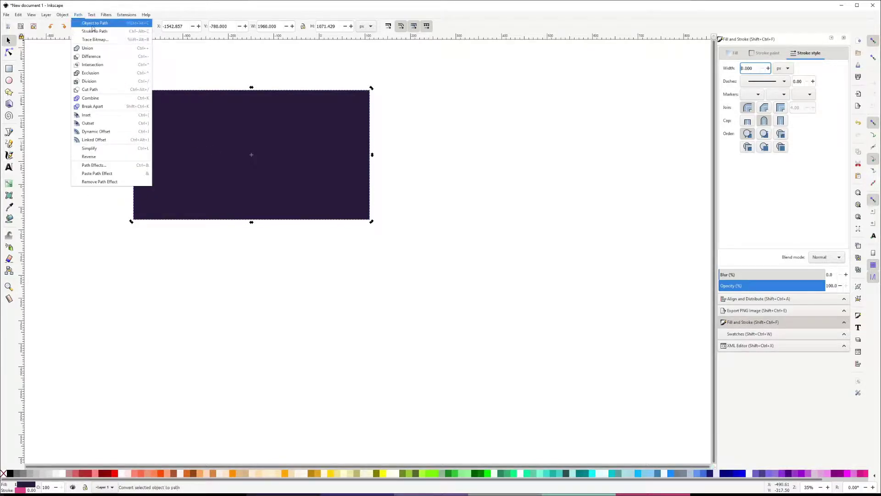
left_click(85, 31)
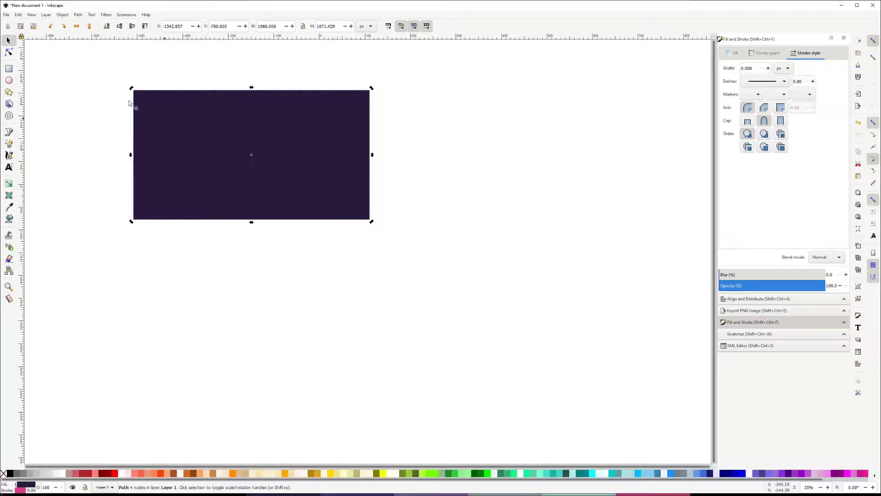
Try moving the rectangle's two lower corner nodes outward, and undo both moves
left_click(9, 53)
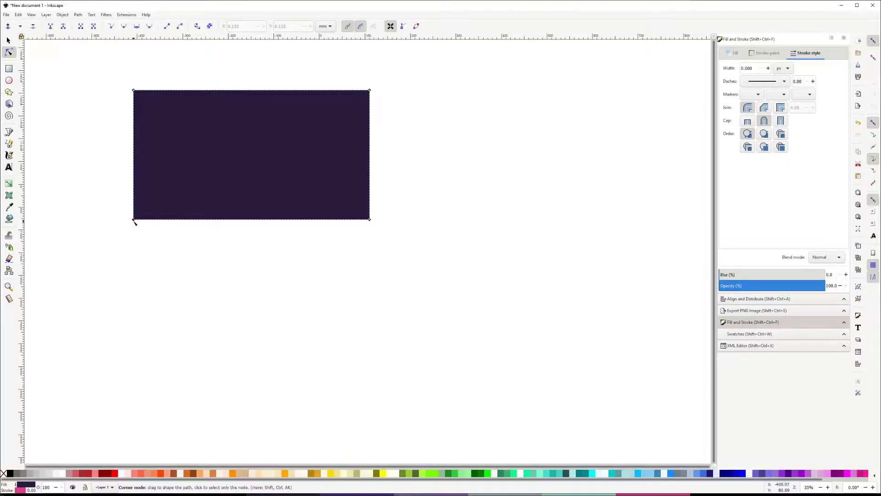
left_click_drag(134, 221, 119, 249)
left_click_drag(370, 220, 405, 215)
key("ctrl+z")
key("ctrl+z")
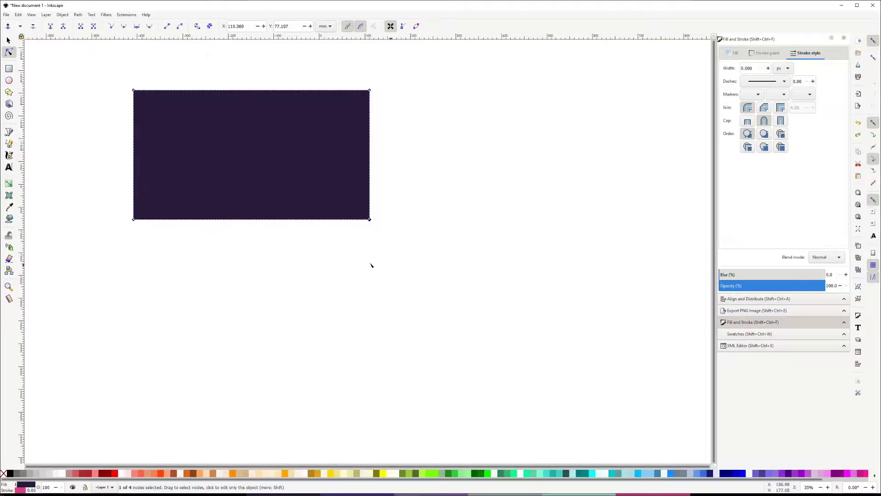
Position the dark purple rectangle at X 0, Y 0 and set its size to 1920 by 1080 px
left_click(8, 40)
left_click(155, 24)
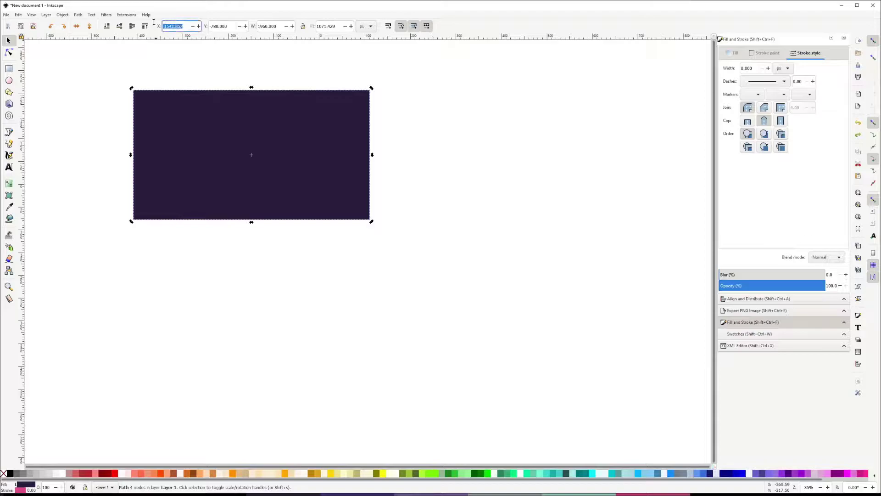
type("0")
key("Tab")
type("0")
key("Tab")
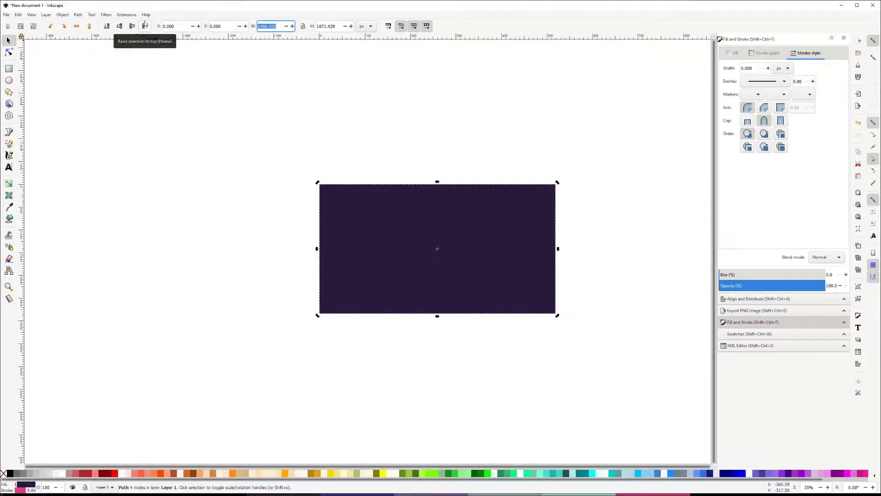
type("1920")
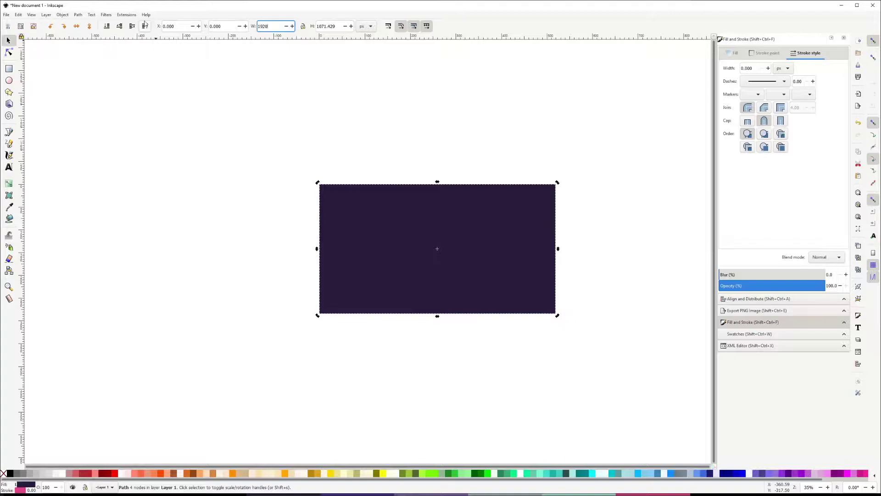
key("Tab")
type("1080")
key("Return")
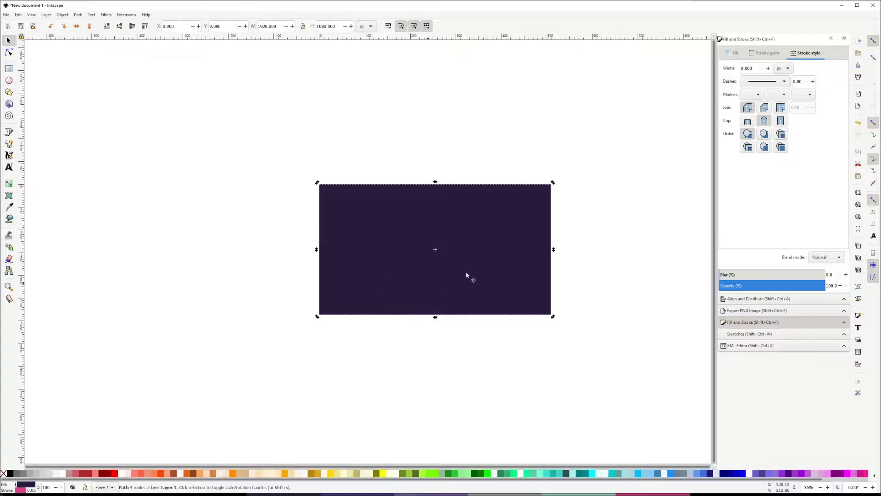
Set the X coordinate of the rectangle's lower-left corner node to -400 mm
left_click(9, 53)
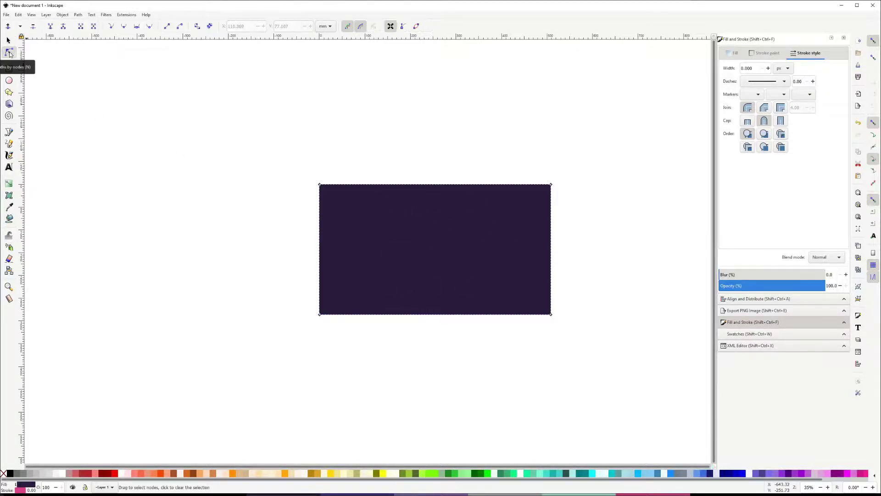
left_click(321, 315)
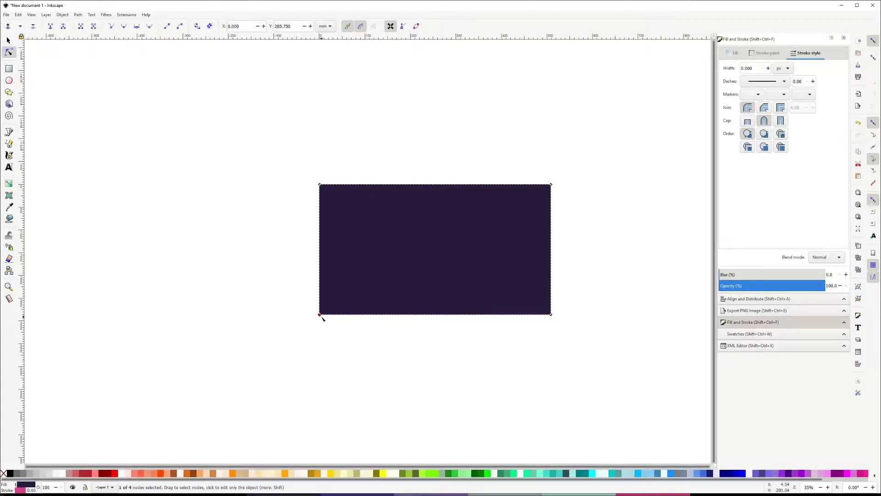
left_click(322, 318)
left_click_drag(248, 24, 229, 27)
type("-400")
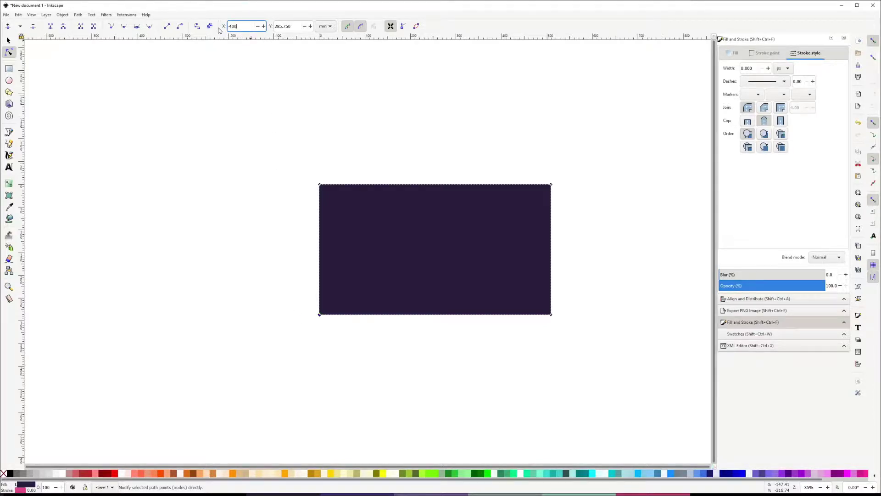
key("Return")
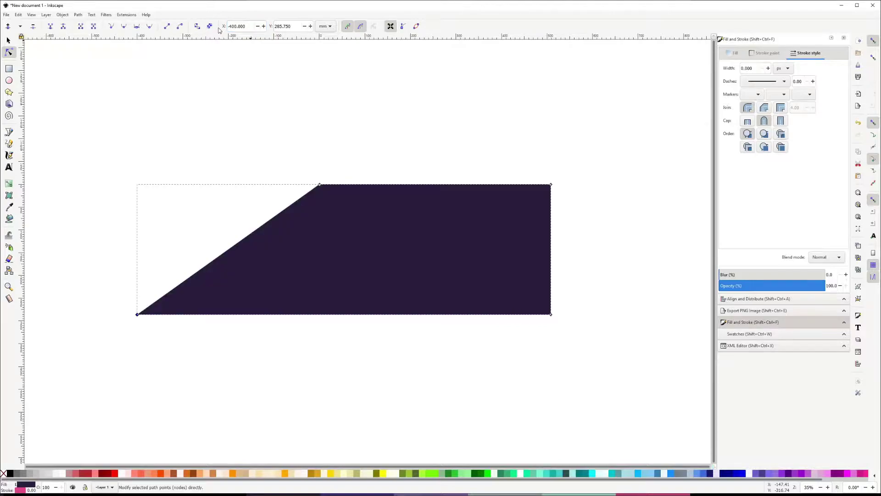
Change the node coordinate units to px and set the lower-left node's X coordinate to -400 px
left_click(331, 27)
left_click(327, 57)
left_click_drag(259, 26, 222, 28)
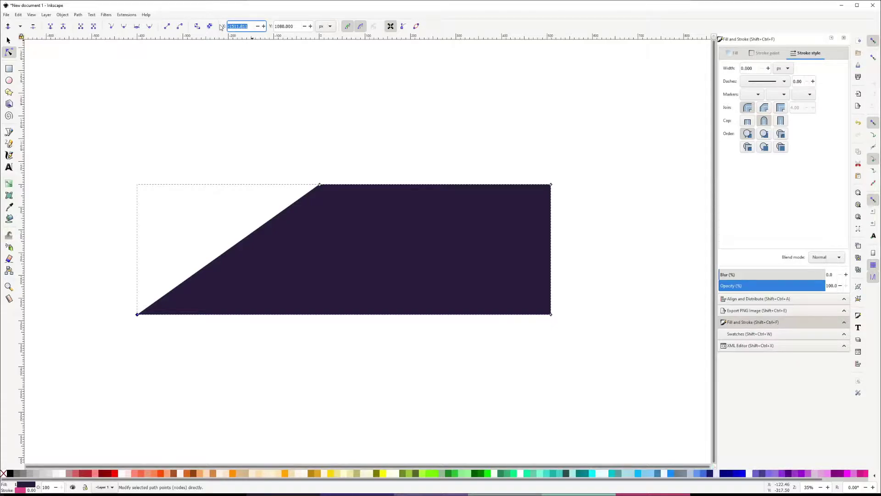
key("BackSpace")
key("Return")
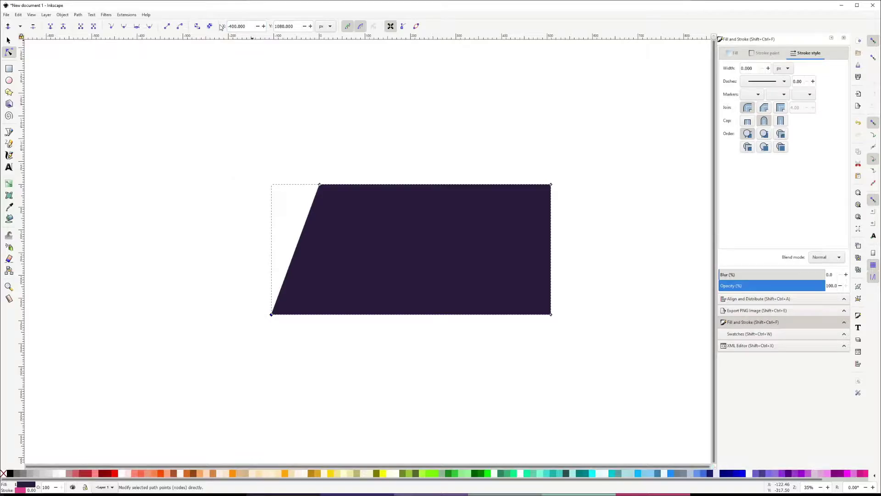
Set the X coordinate of the shape's upper-right corner node to 2320 px
left_click(550, 185)
left_click_drag(235, 26, 228, 26)
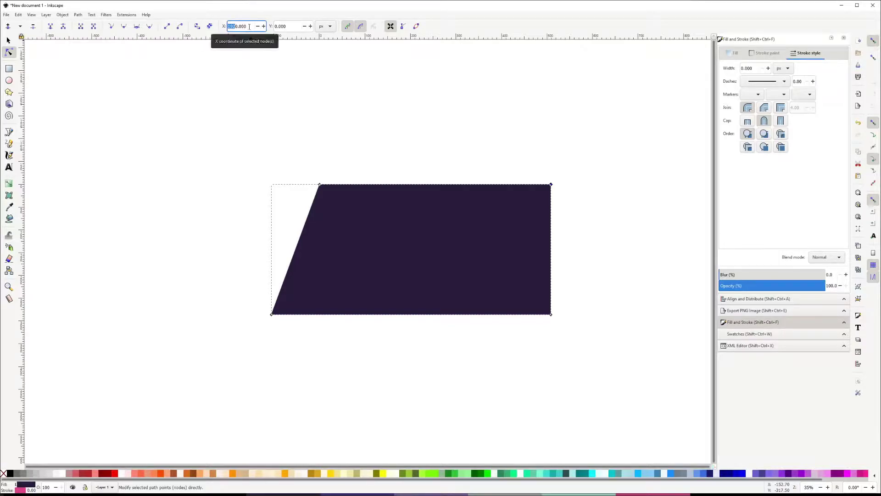
type("23")
key("Return")
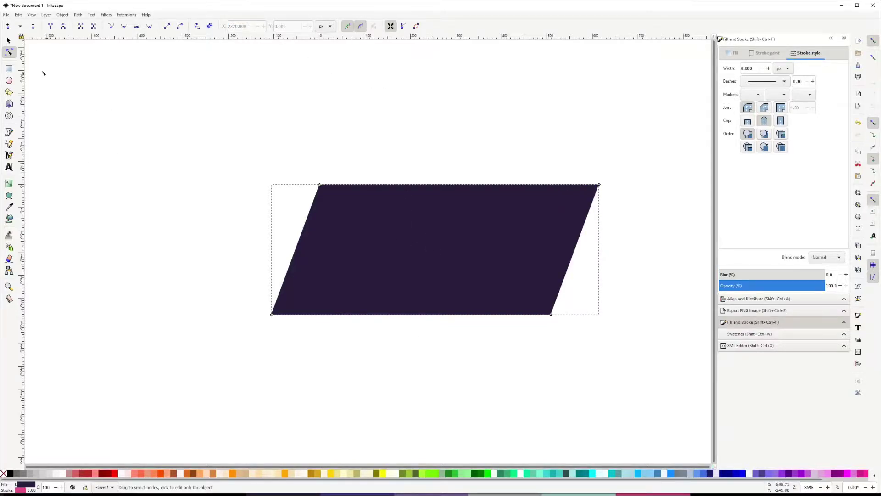
Move the parallelogram to the canvas's upper left and place a duplicate below it, filled with the blue-purple swatch
left_click(8, 41)
left_click_drag(417, 259, 185, 131)
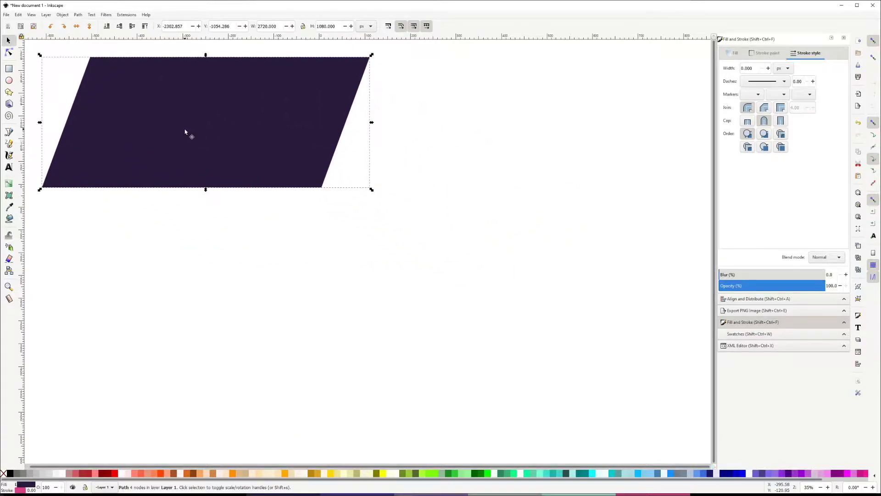
key("ctrl")
key("ctrl+d")
left_click_drag(203, 120, 334, 303)
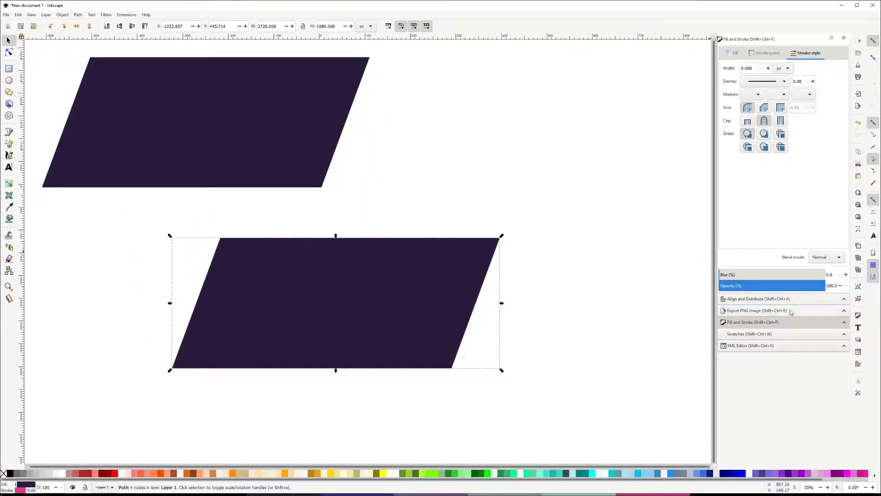
left_click(752, 334)
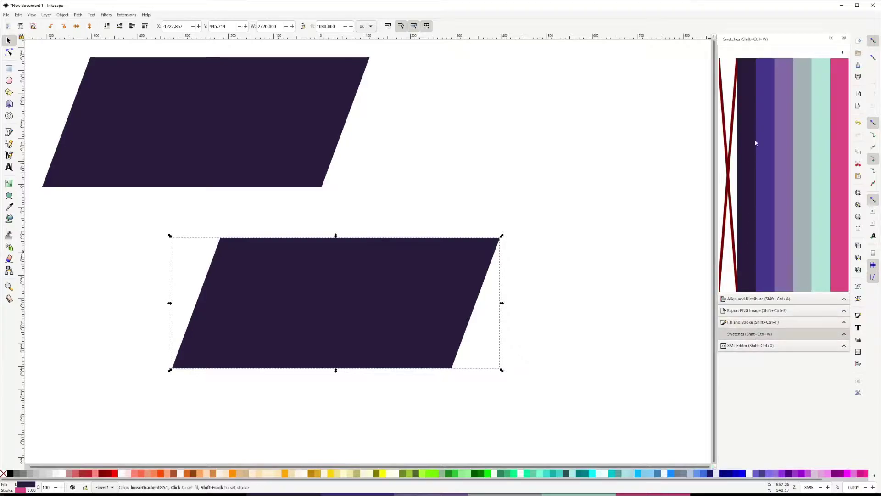
left_click(765, 122)
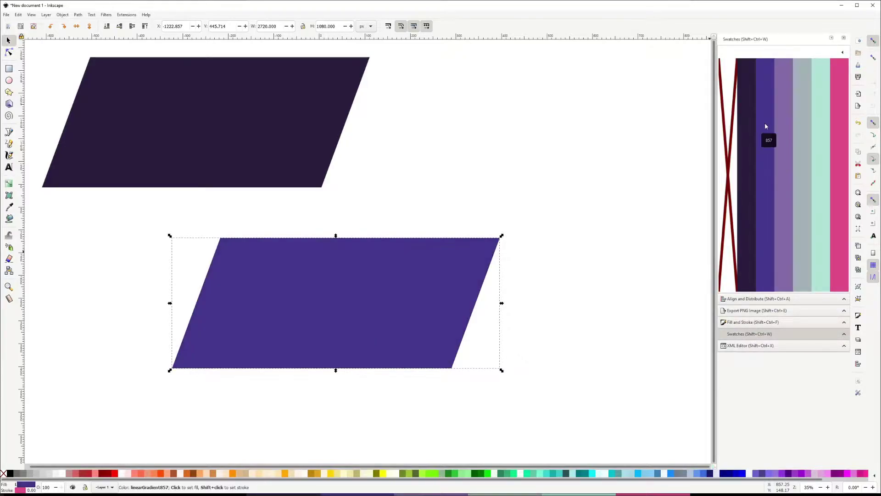
Move the blue-purple parallelogram beside the dark one and place a duplicate filled with the pink swatch below the dark one
left_click_drag(332, 301, 252, 292)
key("ctrl+d")
left_click(838, 214)
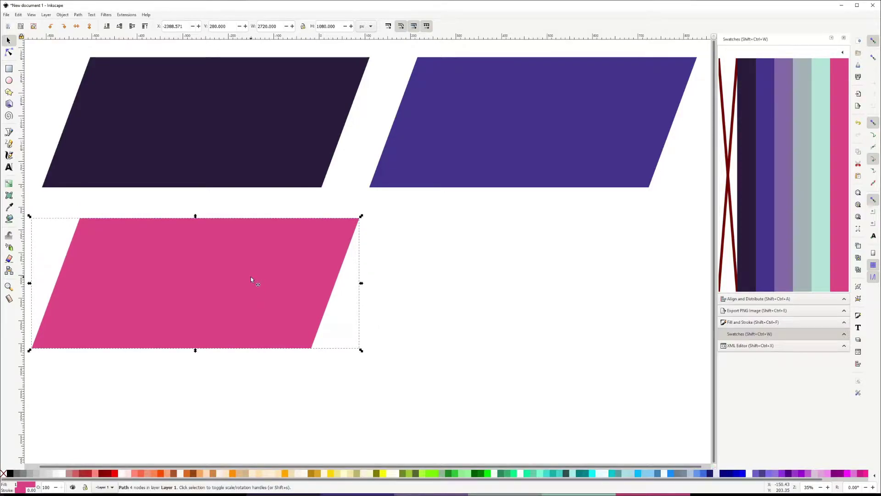
left_click_drag(249, 277, 230, 258)
left_click(435, 277)
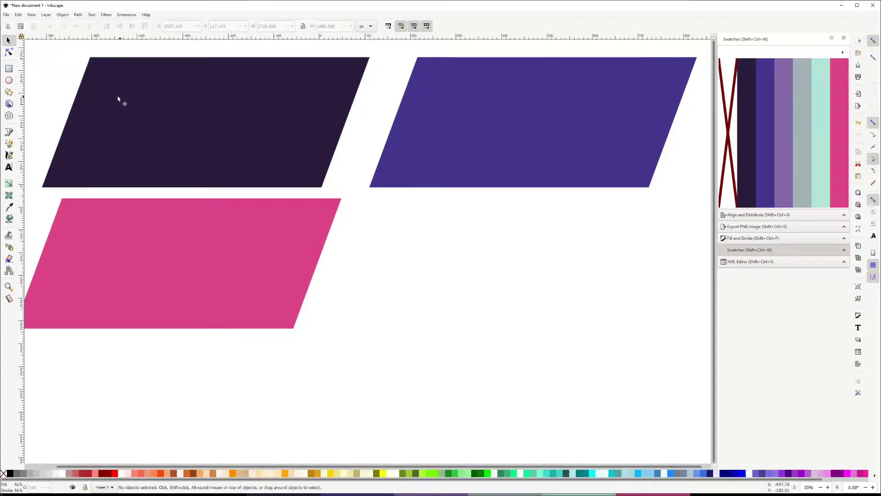
Draw a mint-green rectangle about 503 by 146 px in the empty area beside the pink parallelogram and convert it to a path
left_click(9, 68)
mouse_move(403, 255)
left_mouse_down()
mouse_move(429, 273)
mouse_move(464, 272)
left_mouse_up()
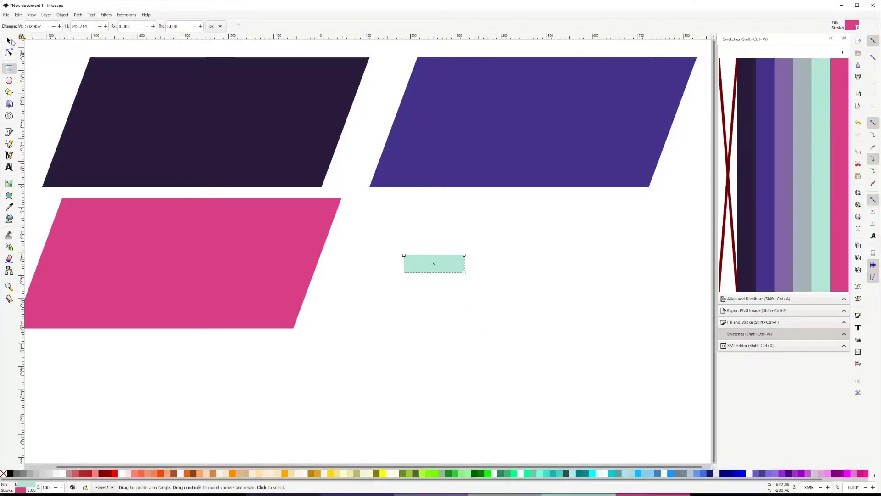
key("s")
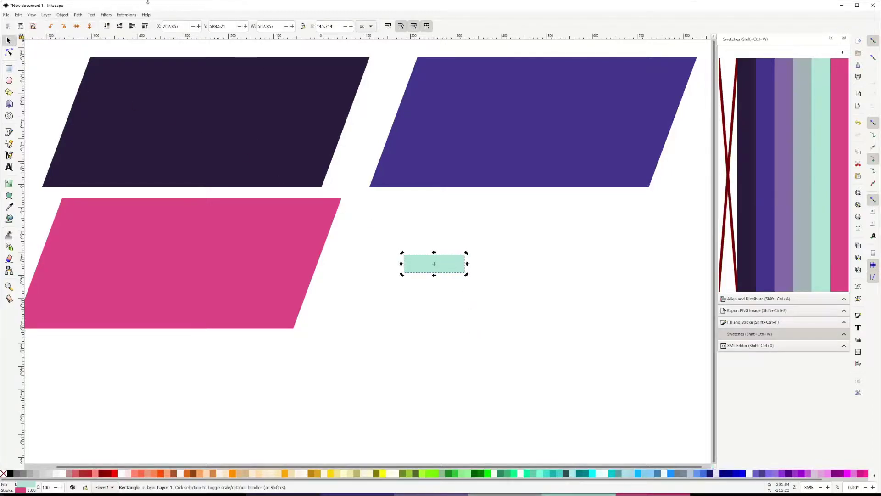
left_click(78, 15)
left_click(97, 24)
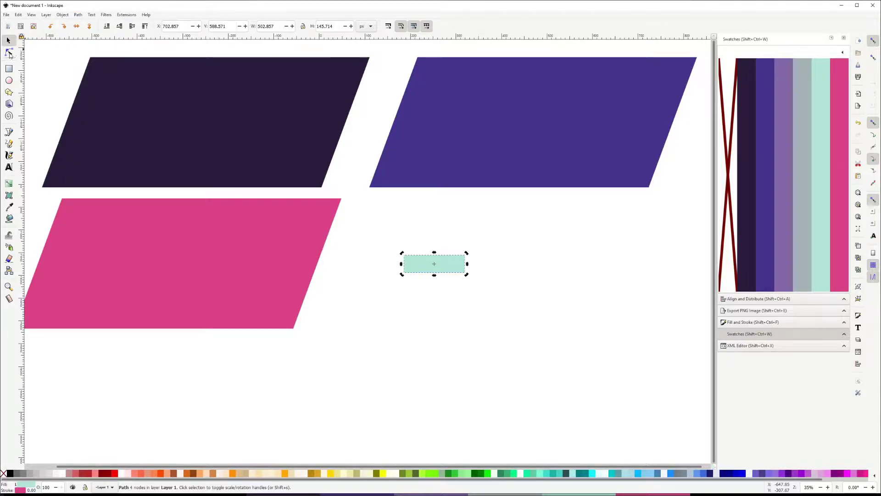
Try adding a node midway along the mint rectangle's left edge and pulling it outward into a point, and undo the edit
left_click(10, 53)
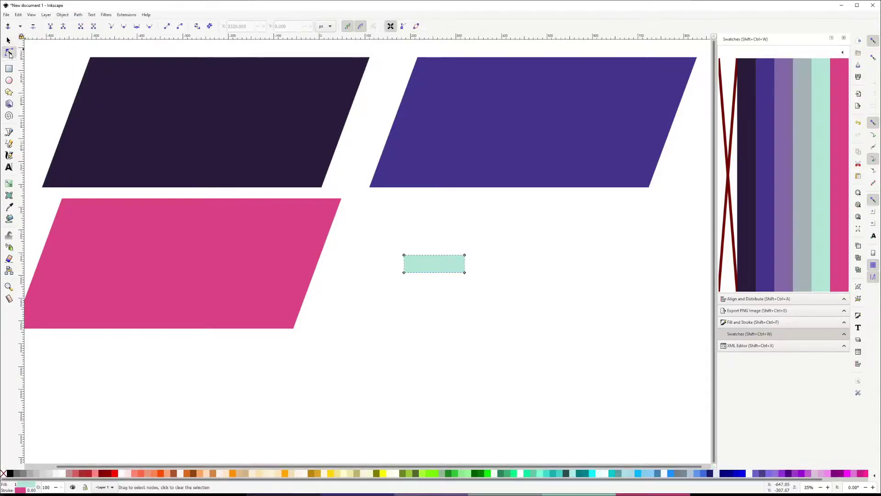
left_click(404, 273)
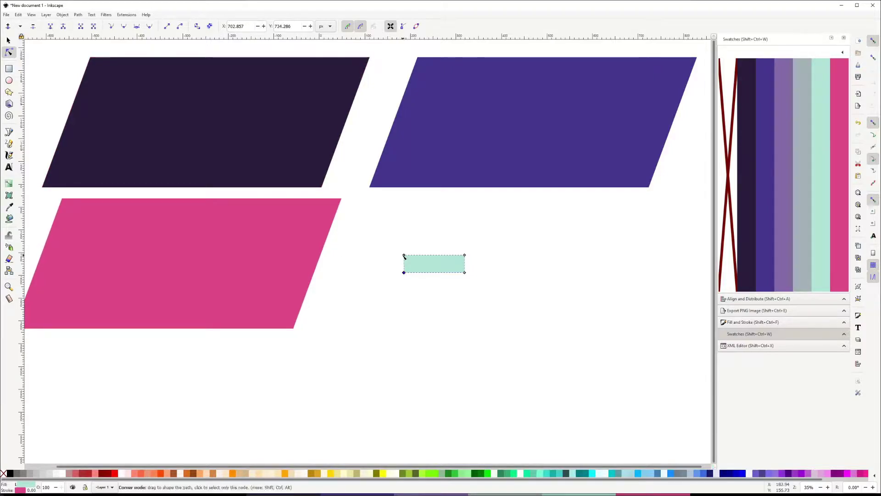
left_click(404, 255, "shift")
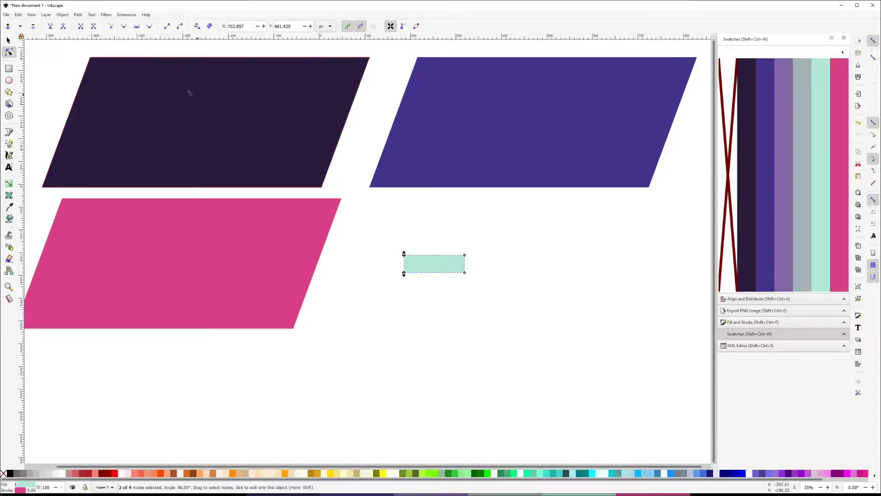
left_click(7, 28)
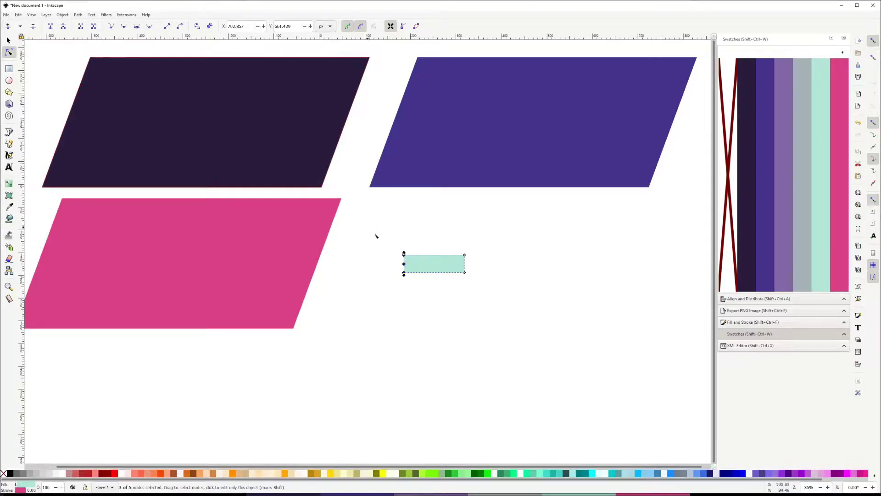
left_click_drag(403, 264, 387, 267)
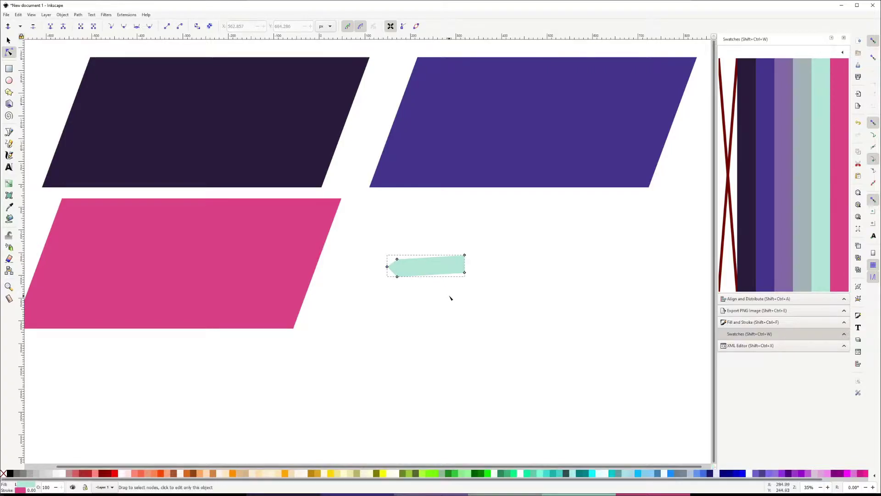
key("ctrl+z")
key("ctrl+z")
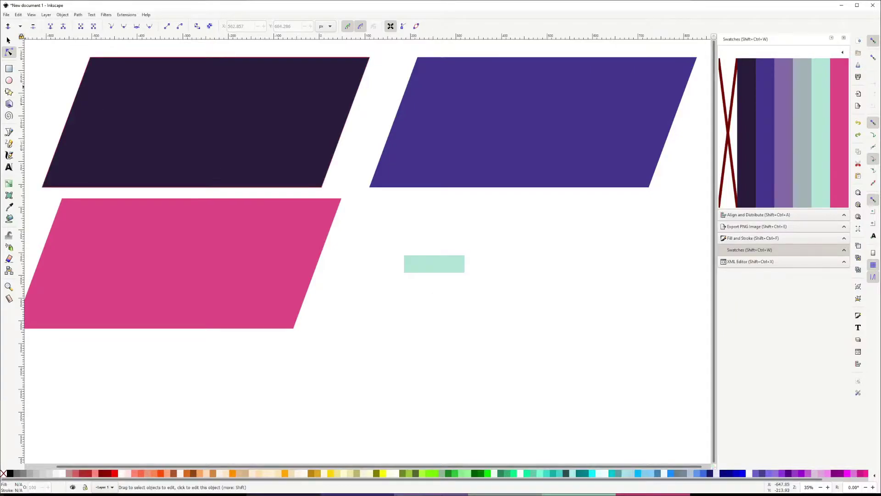
Draw a mint-green circle about 411 px in diameter beside the mint rectangle
left_click(11, 80)
left_click_drag(496, 255, 520, 278)
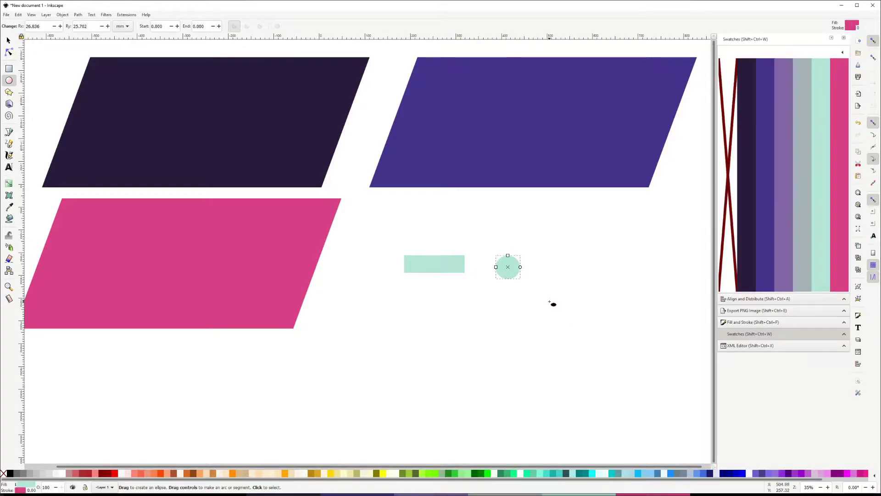
key("ctrl+z")
left_click_drag(502, 252, 531, 277)
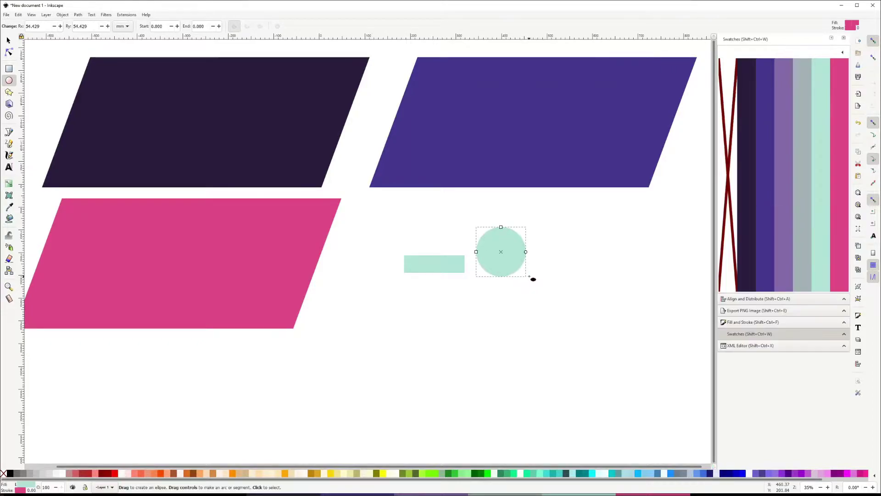
Resize the mint circle to 80 px wide and high with its proportions locked
left_click(8, 41)
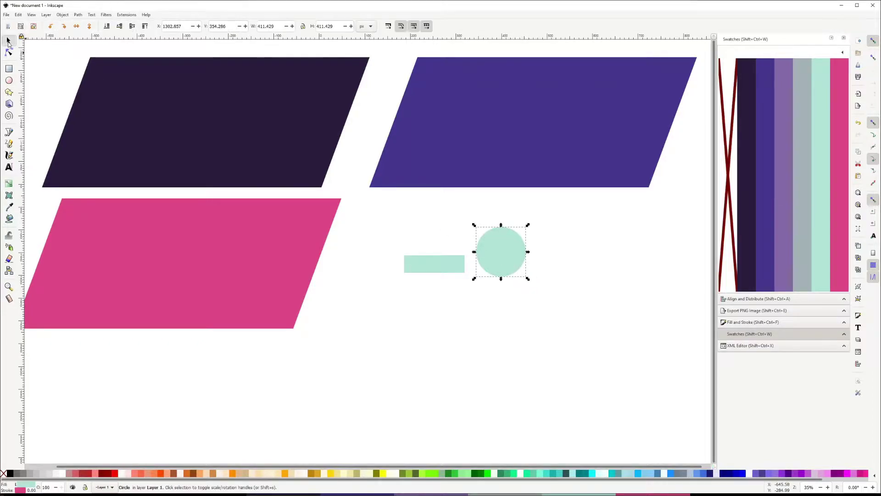
left_click(303, 27)
double_click(280, 26)
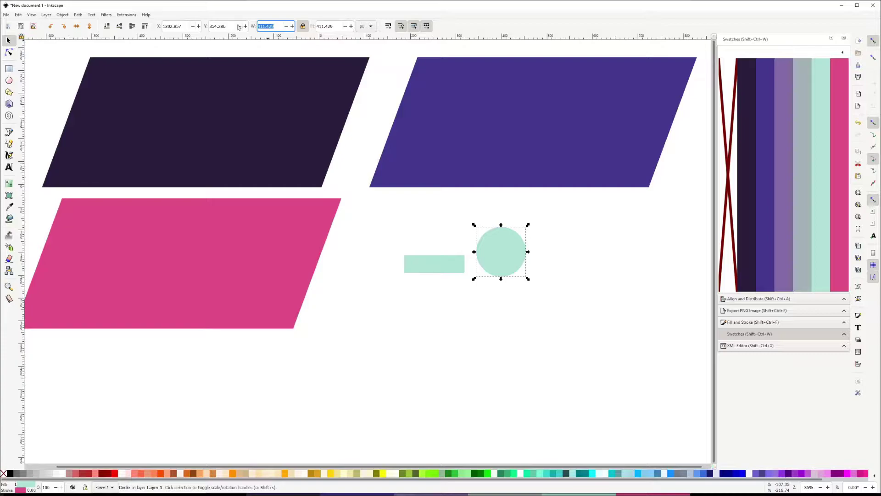
type("80")
key("Return")
left_click(496, 260)
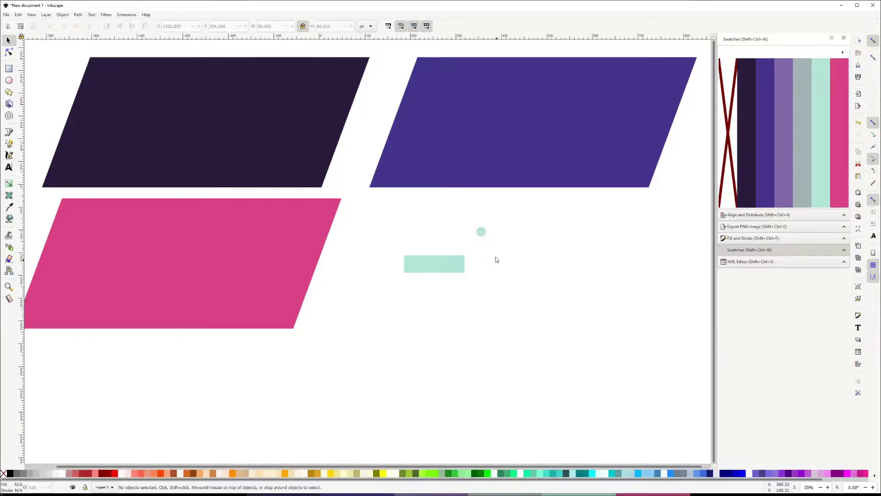
Move the small mint circle above the mint rectangle and place a duplicate of it further along at about the same height
left_click_drag(480, 233, 444, 228)
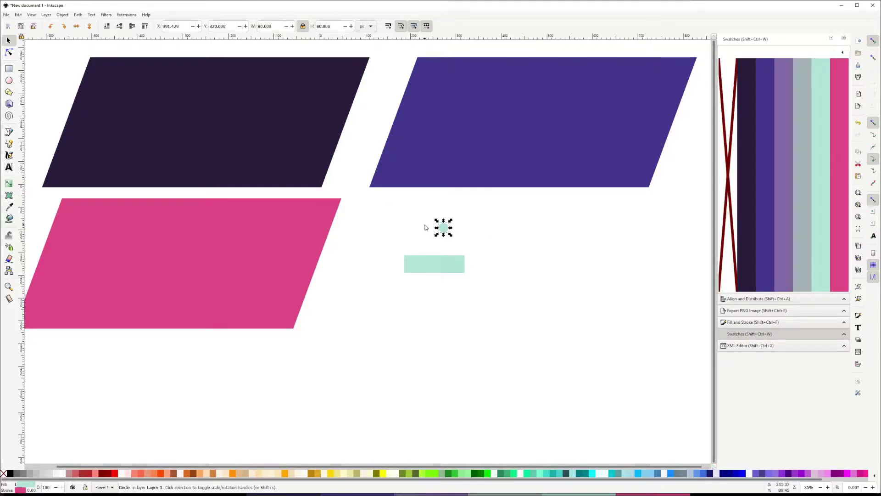
key("ctrl+d")
left_click_drag(444, 229, 536, 226)
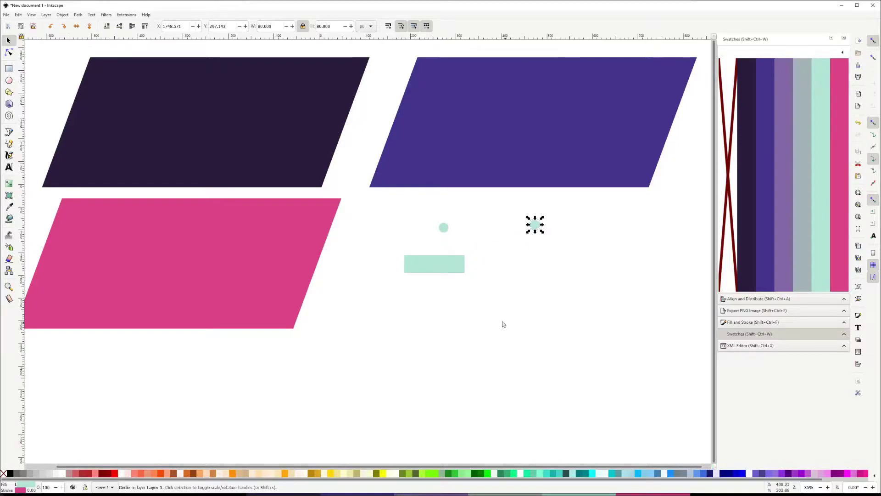
Resize the mint rectangle to 320 px wide and 80 px high with the proportion lock off
left_click(445, 263)
left_click_drag(452, 268, 491, 298)
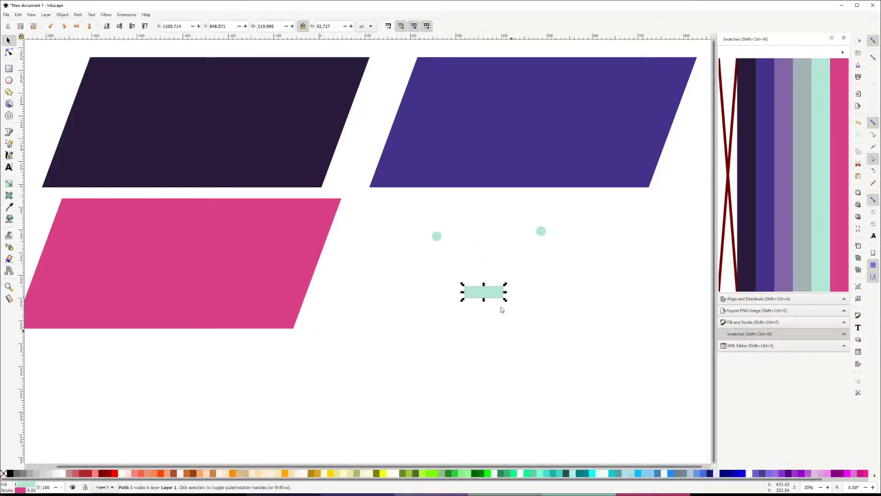
left_click(303, 27)
left_click(313, 26)
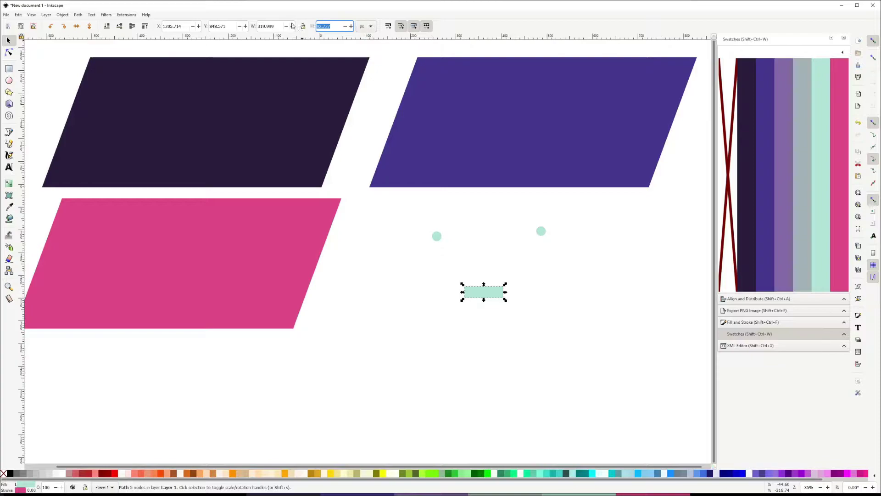
type("80")
key("Return")
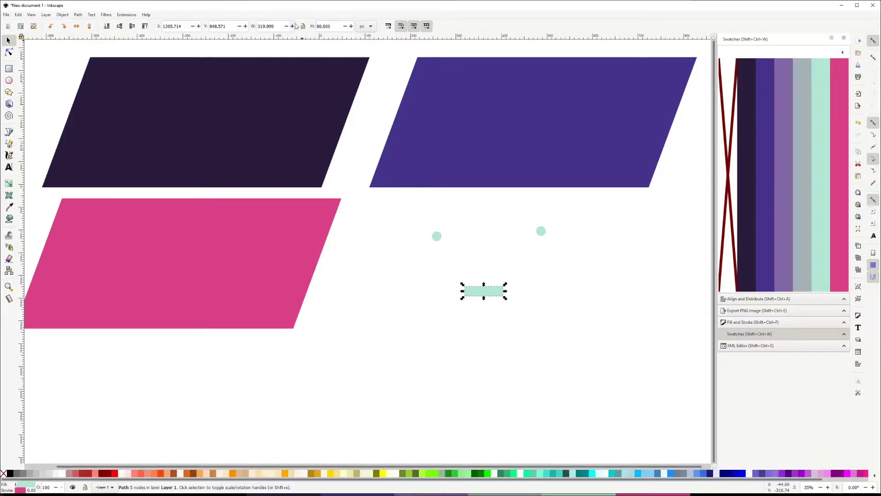
left_click(276, 26)
type("320")
key("Return")
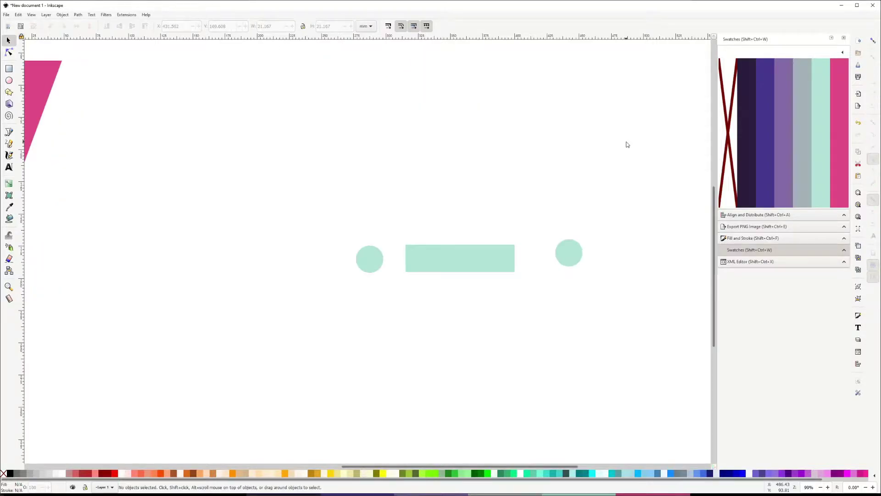
Enable snapping with bounding-box snapping to edges, corners, edge midpoints and centers
left_click(873, 41)
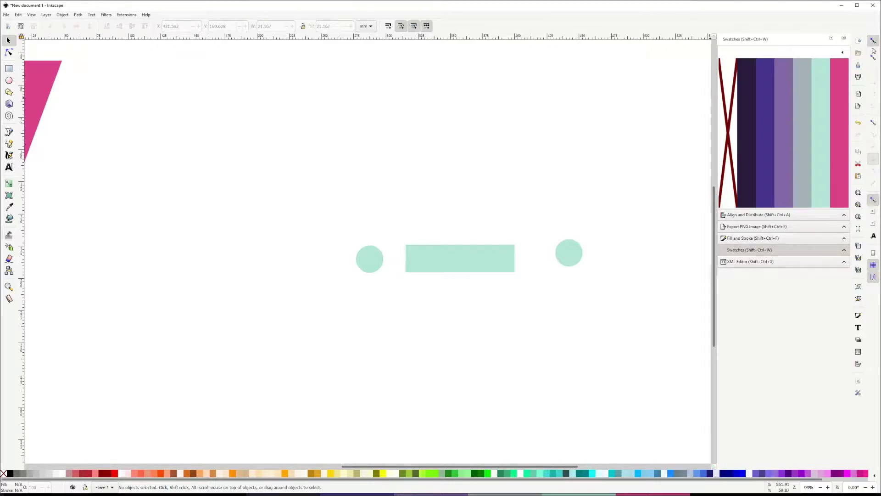
left_click(873, 58)
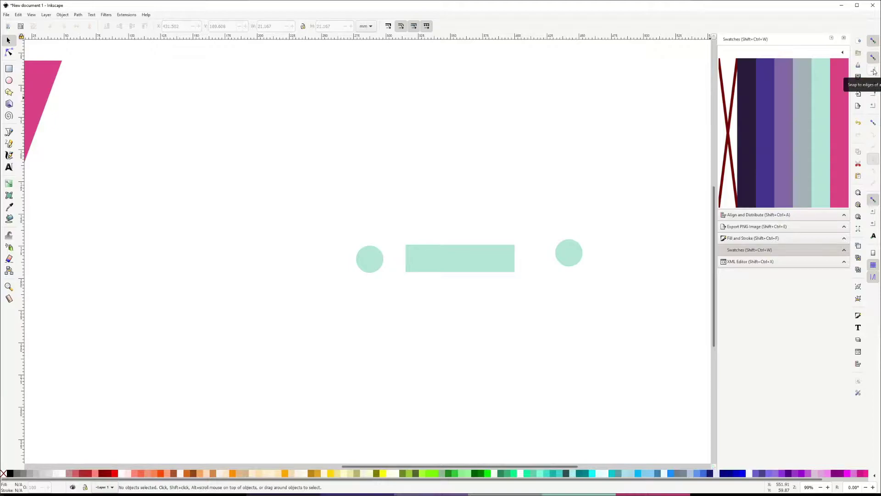
left_click(873, 71)
left_click(873, 83)
left_click(873, 95)
left_click(873, 107)
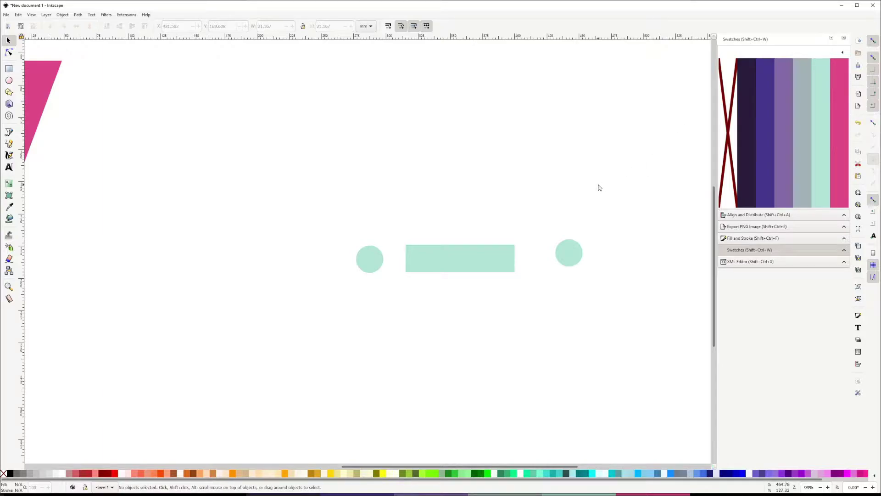
Snap one mint circle onto the middle of each short side of the rectangle to form a pill, and group the three shapes
left_click(572, 255)
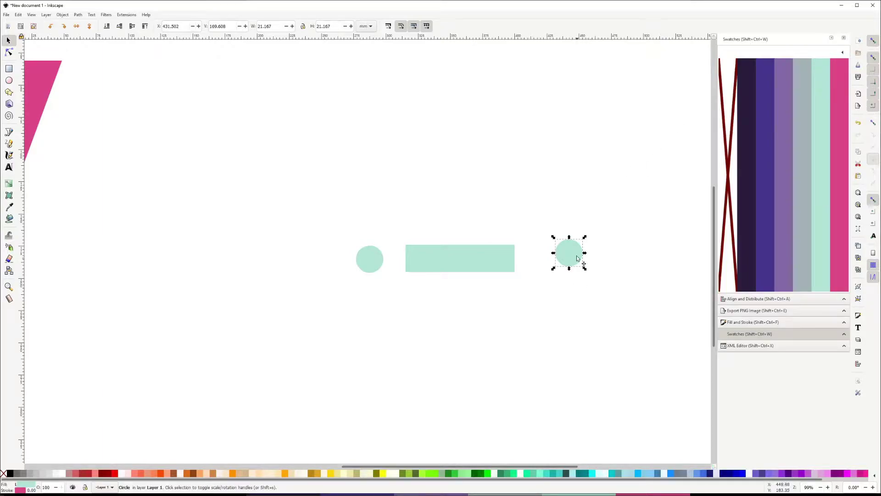
left_click_drag(567, 248, 514, 254)
left_click(456, 338)
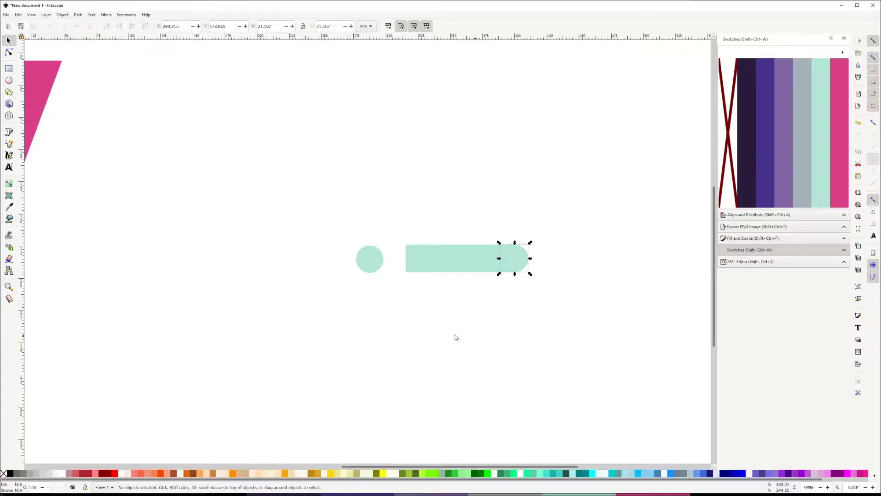
left_click(372, 259)
left_click_drag(372, 260, 405, 256)
left_click_drag(608, 191, 338, 322)
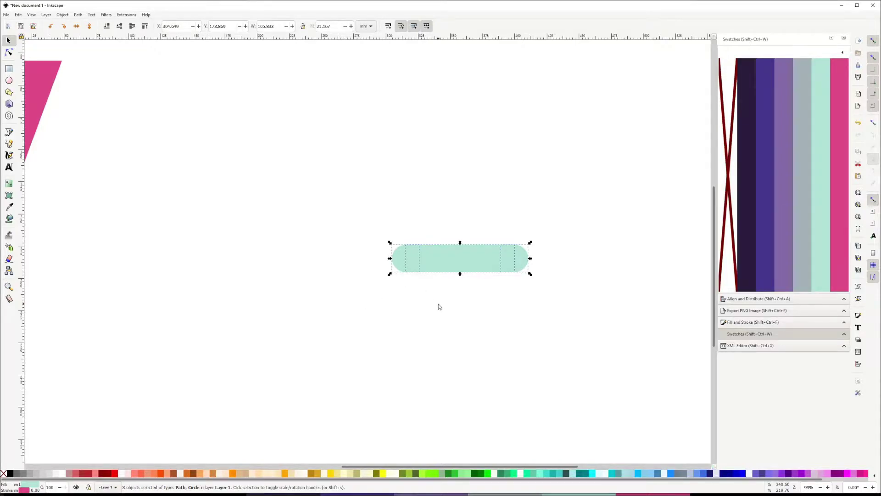
key("ctrl+g")
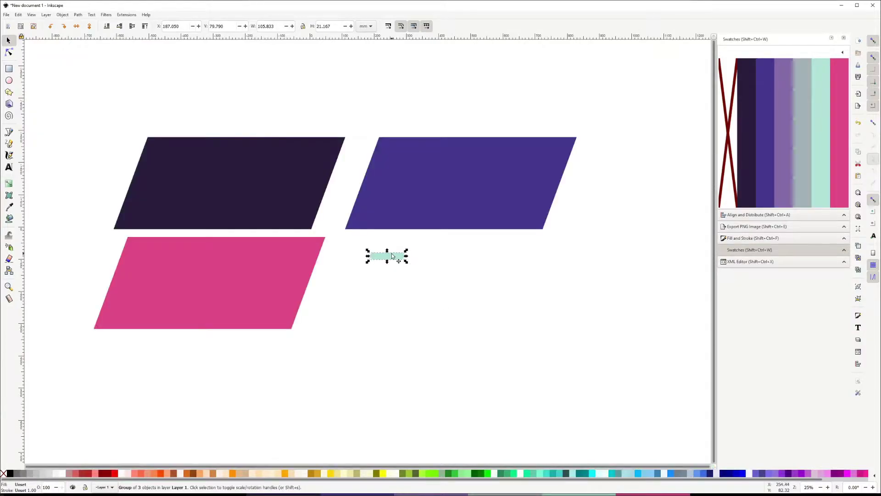
Place a duplicate of the mint pill beside the original and fill it with the gray swatch
left_click(395, 294)
left_click(395, 256)
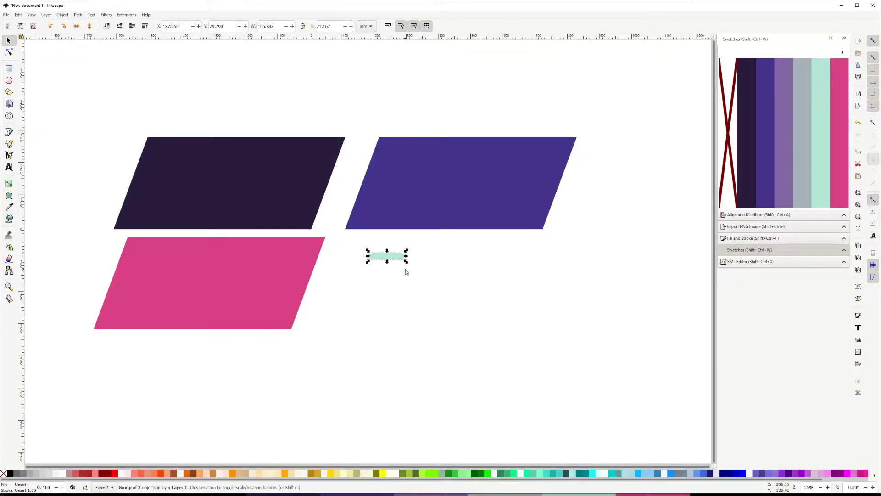
key("ctrl+d")
left_click_drag(399, 258, 479, 261)
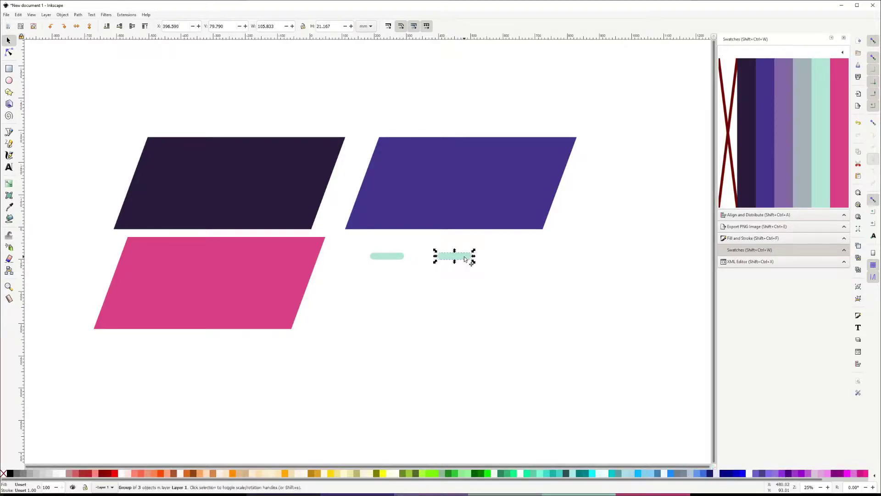
left_click(806, 137)
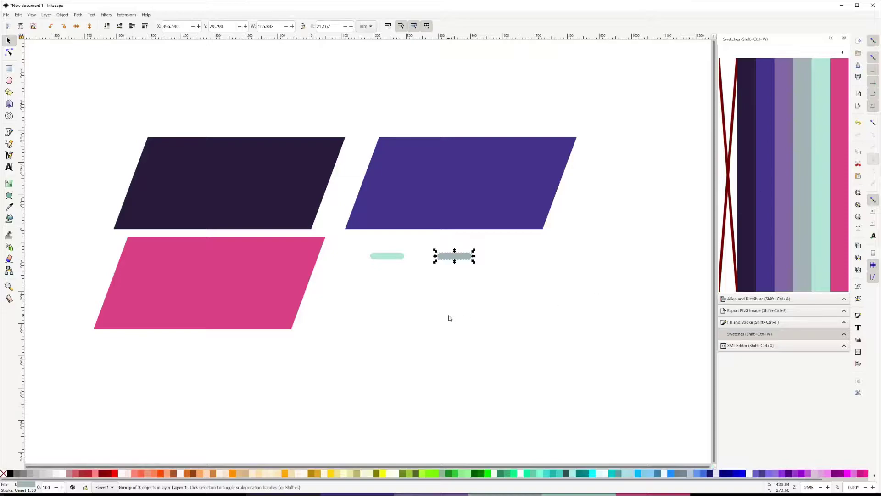
left_click(381, 298)
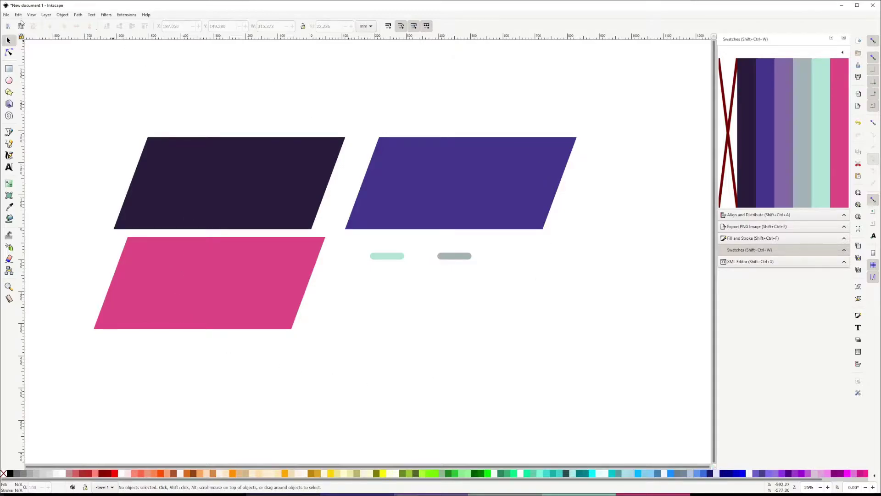
Add a rectangular document grid with X and Y spacing of 80 px and enable snapping to grids
left_click(7, 14)
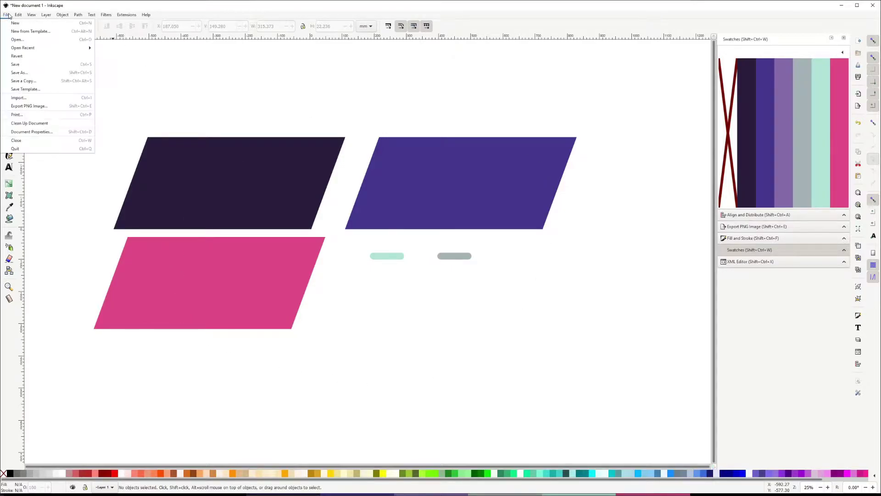
left_click(43, 133)
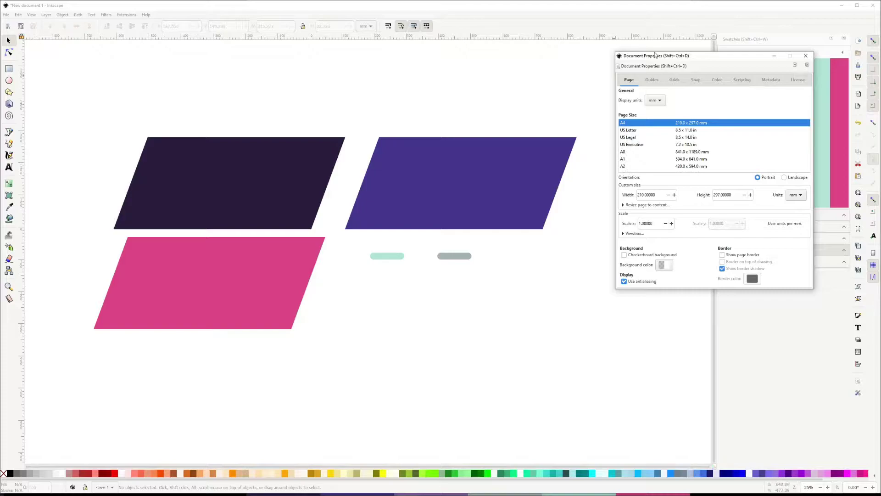
left_click_drag(652, 56, 352, 57)
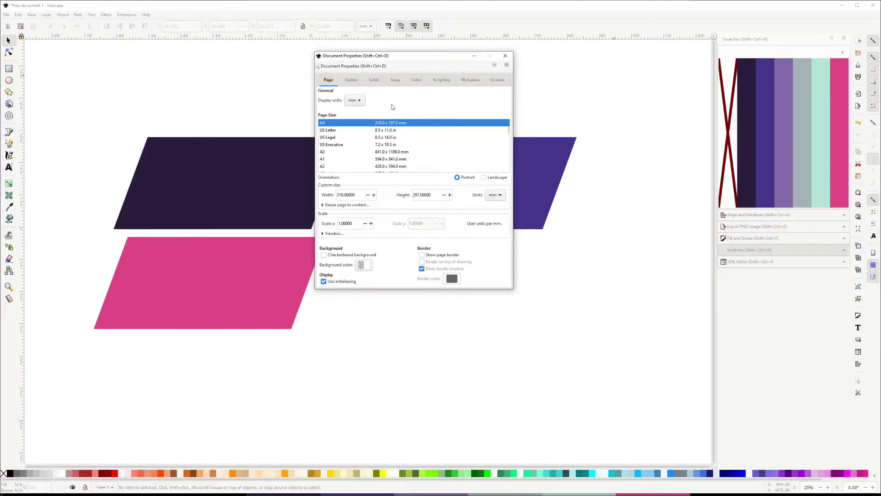
left_click(374, 81)
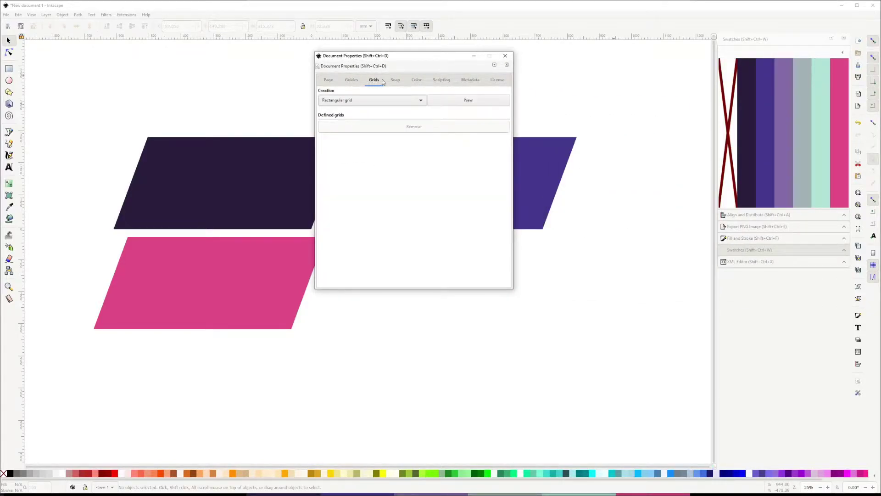
left_click(474, 101)
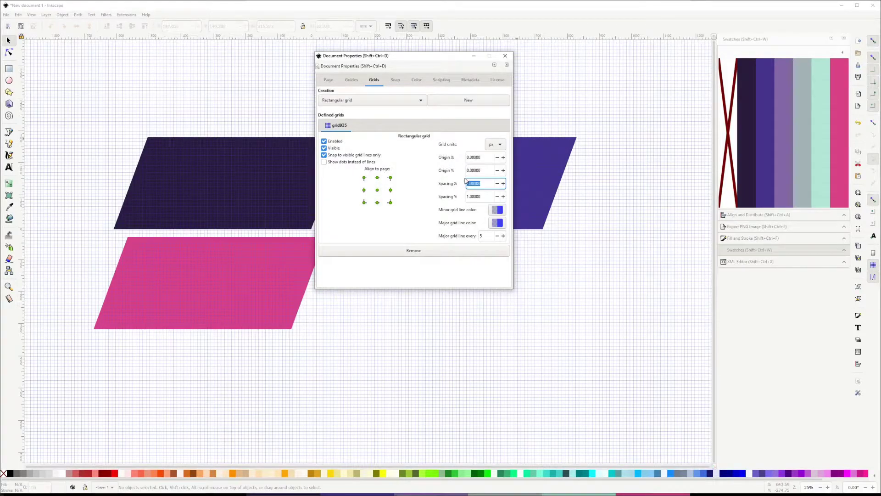
type("80")
key("Tab")
type("80")
key("Return")
left_click(506, 56)
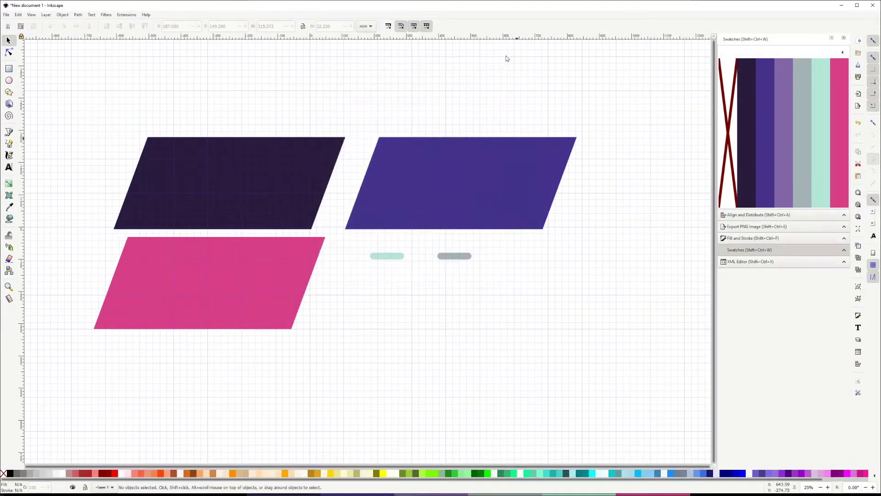
left_click(873, 266)
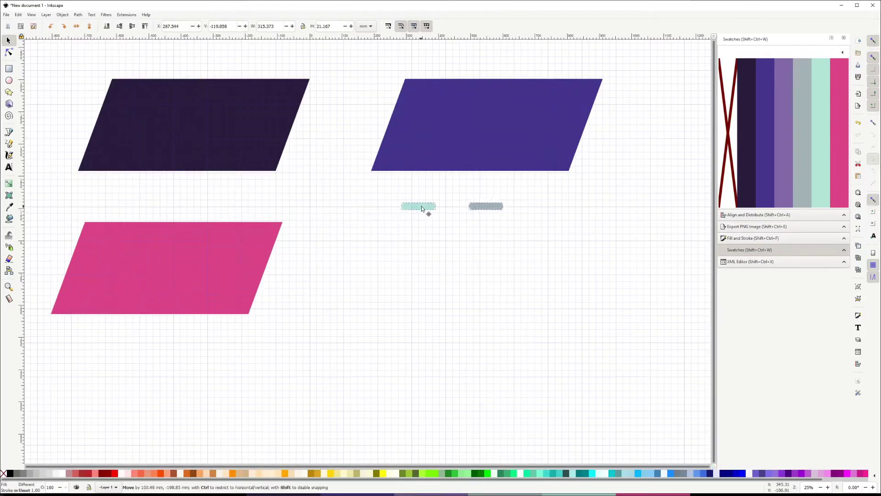
Move both pills below the blue-purple parallelogram and position the pink parallelogram at X 0, Y 0
mouse_move(421, 206)
left_mouse_down()
mouse_move(436, 204)
mouse_move(407, 205)
left_mouse_up()
left_click(215, 257)
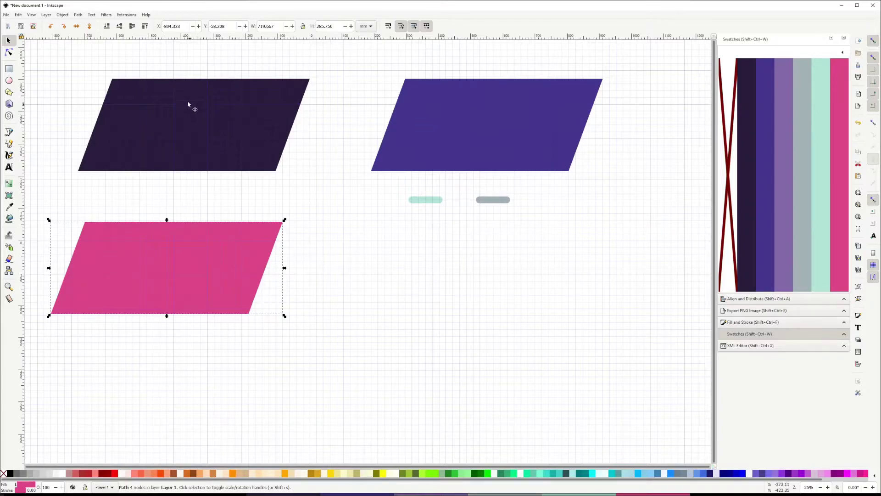
left_click_drag(184, 26, 154, 27)
type("0")
key("Tab")
type("0")
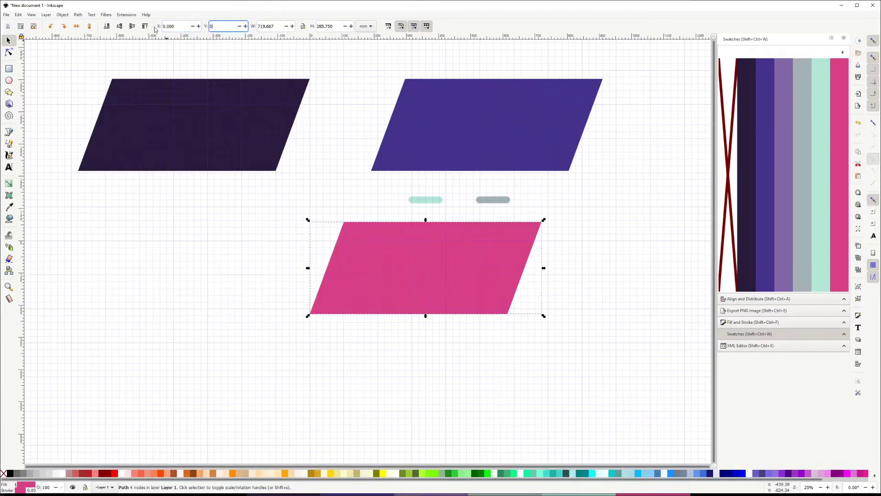
key("Return")
Snap the mint and gray pills onto the upper part of the pink parallelogram and add a duplicate of the gray pill
key("2")
left_click(363, 91)
left_click_drag(374, 99, 493, 192)
left_click_drag(498, 94, 299, 201)
key("ctrl+d")
Duplicate the mint pill and place the copies along the right and lower parts of the pink parallelogram
left_click(480, 189)
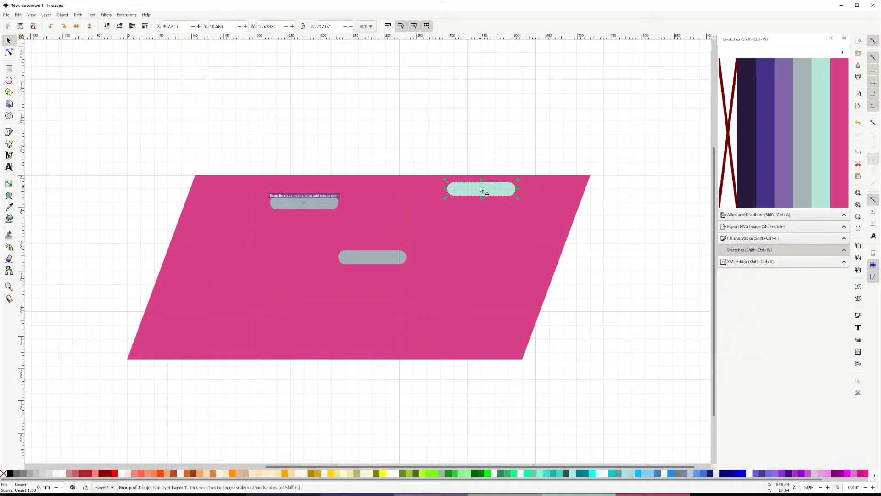
key("ctrl+d")
left_click_drag(486, 189, 426, 325)
key("ctrl+d")
key("ctrl+d")
Duplicate the central gray pill toward the lower-left area, and place a mint copy near the parallelogram's upper-left side
left_click(383, 261)
key("ctrl+d")
left_click_drag(383, 263, 329, 301)
key("ctrl+d")
left_click_drag(328, 301, 212, 336)
key("ctrl+d")
left_click_drag(277, 270, 250, 216)
Fill the remaining gaps with more mint and gray pill duplicates at the left, center and right of the pink parallelogram
left_click(234, 331)
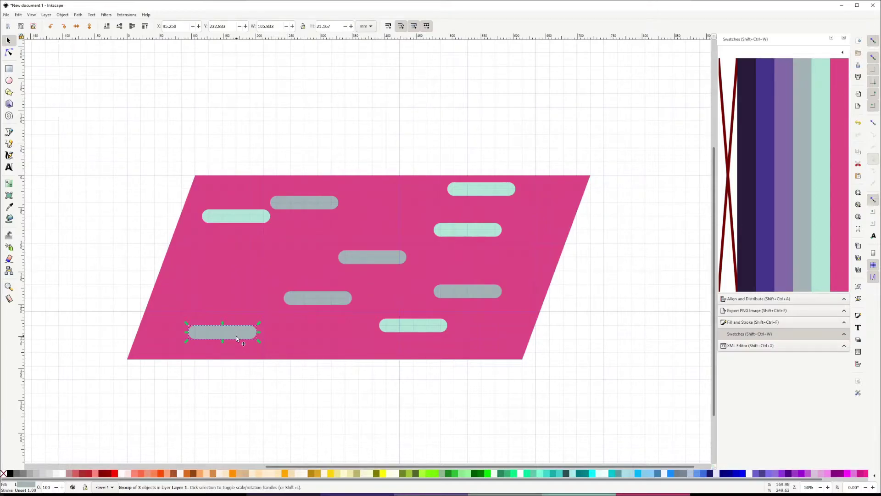
key("ctrl+d")
left_click_drag(236, 336, 237, 287)
left_click(244, 214)
key("ctrl+d")
left_click_drag(247, 217, 398, 217)
key("ctrl+d")
left_click_drag(389, 258, 485, 258)
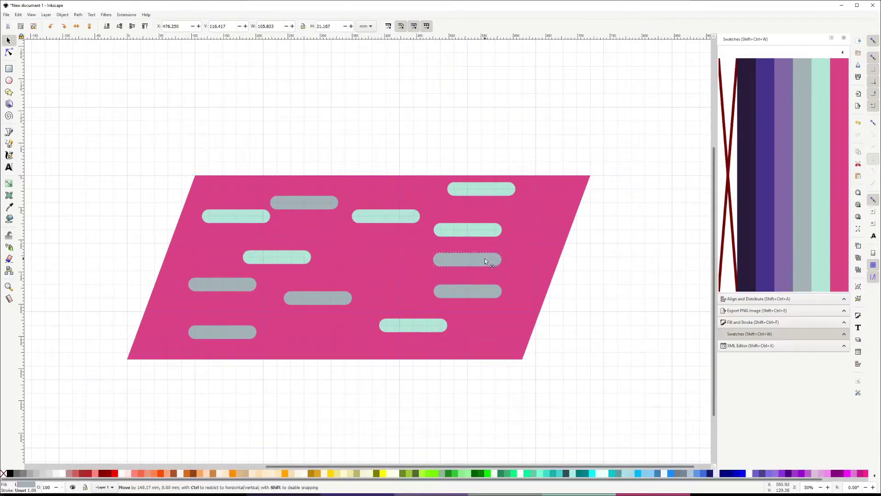
Rearrange several mint and gray pills for a more even spread and add a gray duplicate near the center
left_click_drag(479, 228, 397, 282)
left_click_drag(462, 253, 476, 238)
left_click_drag(402, 212, 429, 218)
left_click_drag(316, 302, 370, 246)
key("ctrl+d")
Place a mint pill duplicate across the pink parallelogram's bottom edge and a gray one across its top-left corner
left_click(416, 327)
key("ctrl+d")
left_click_drag(416, 327, 436, 360)
left_click(382, 242)
key("ctrl+d")
left_click_drag(382, 242, 230, 178)
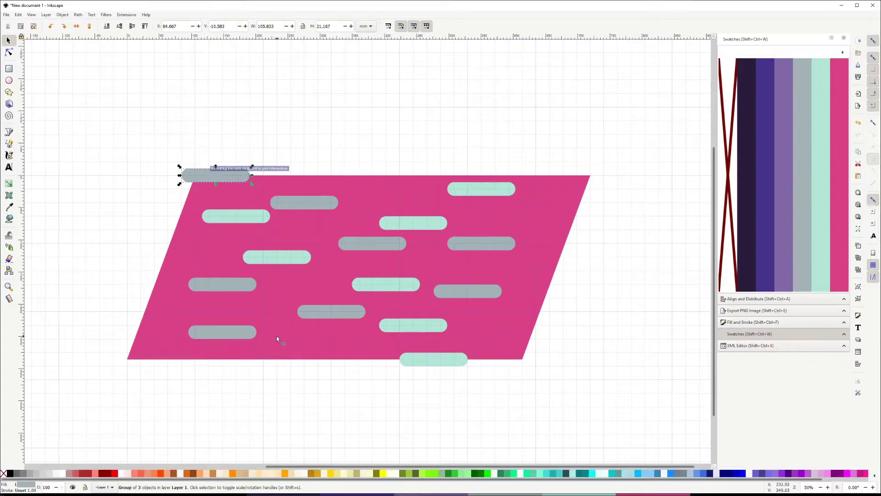
Move the pink parallelogram off the pill pattern to the empty canvas area below and right of the blue-violet one
left_click(384, 443)
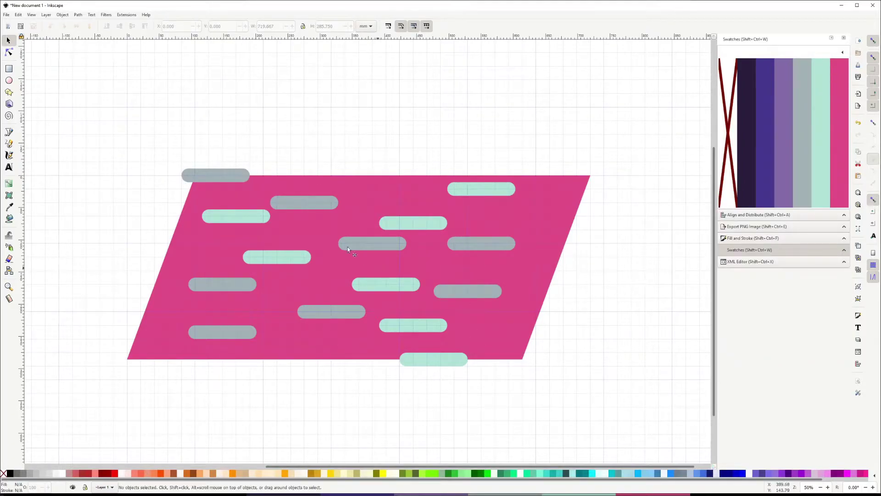
scroll(338, 247, "down", 2)
left_click(459, 218)
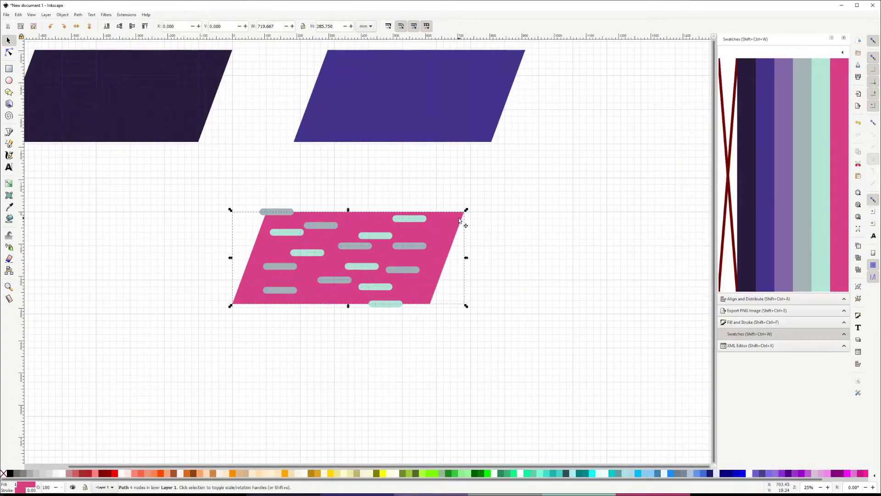
left_click_drag(459, 218, 692, 171)
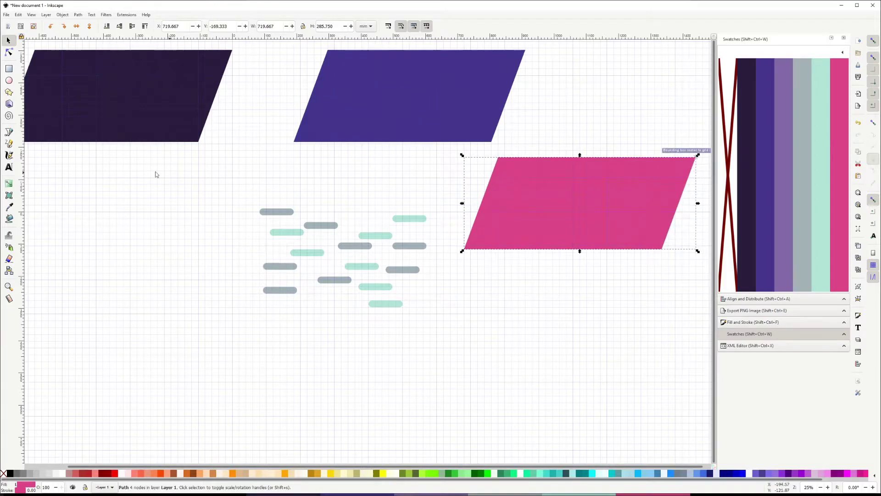
scroll(168, 175, "down", 1)
left_click(436, 306)
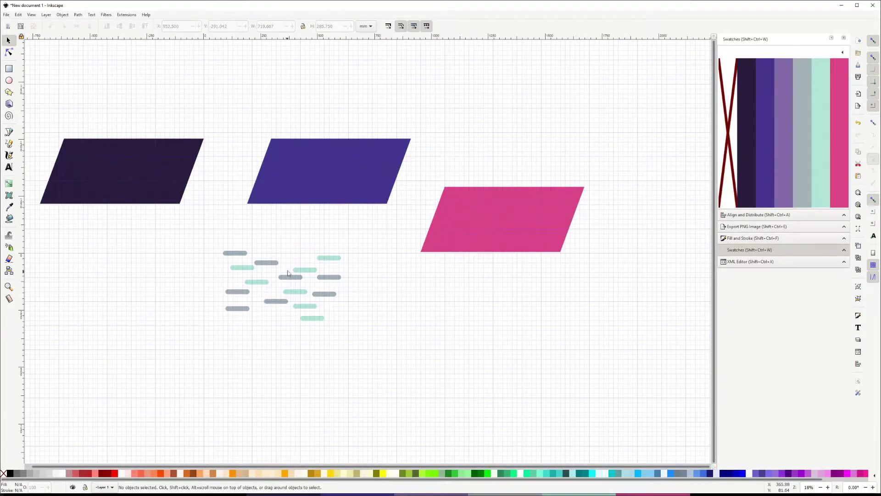
left_click(481, 205)
left_click(323, 171)
left_click(123, 159)
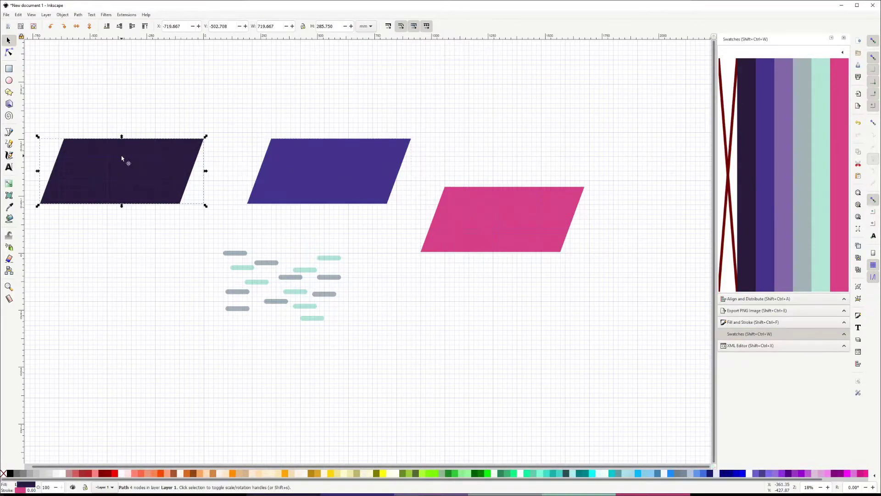
left_click_drag(361, 236, 148, 364)
left_click(252, 411)
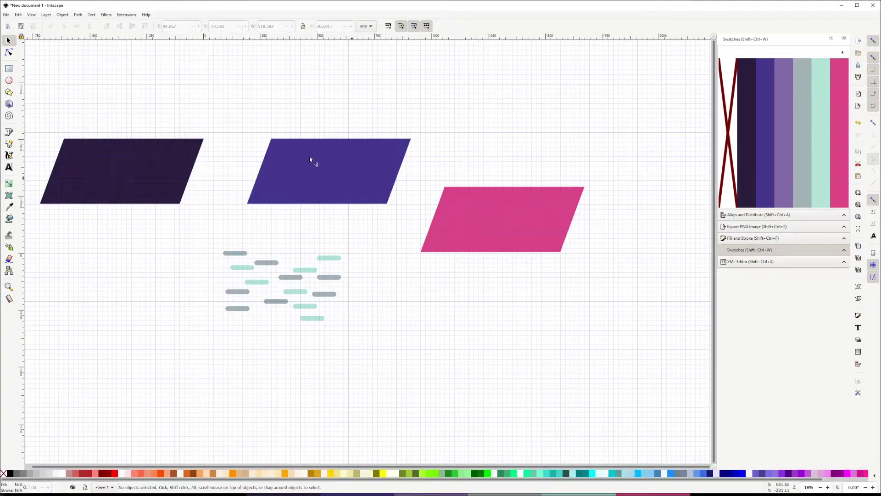
Export the pink parallelogram selection as pink.png into the Stinger Transition folder
left_click(489, 213)
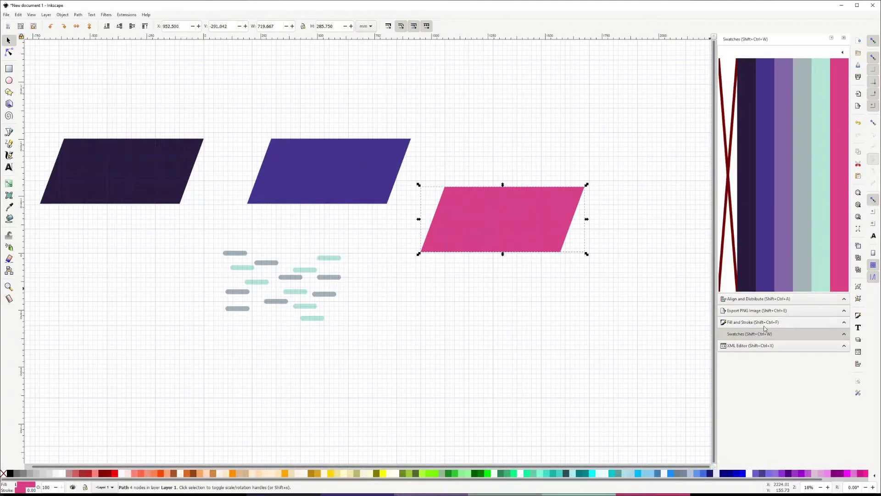
left_click(757, 310)
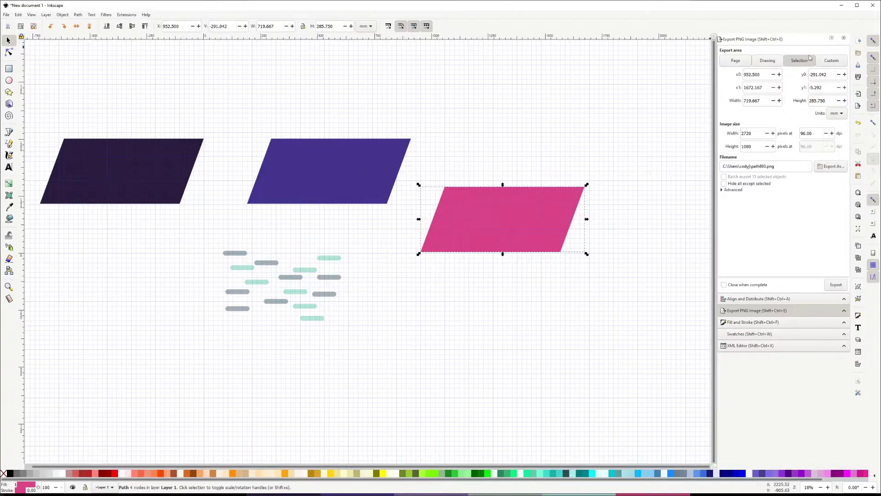
left_click(831, 166)
double_click(795, 166)
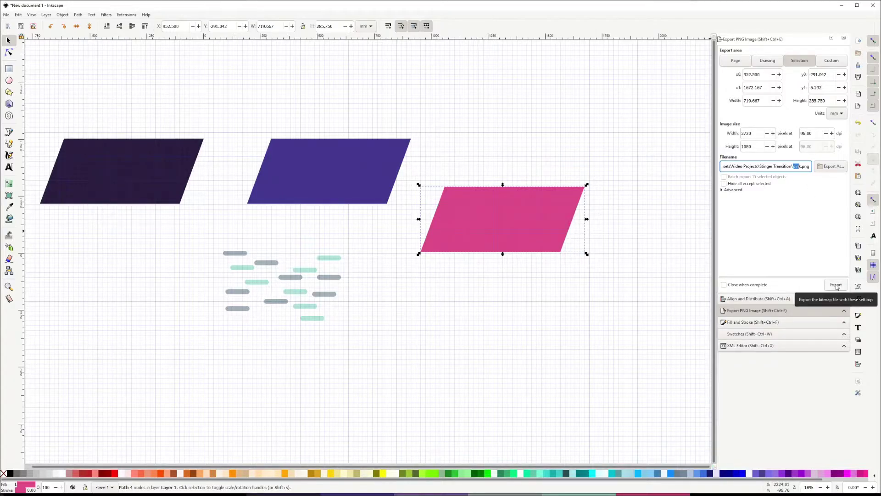
Select the blue-violet parallelogram and set its PNG export file name to purple in the Stinger Transition folder
left_click(376, 195)
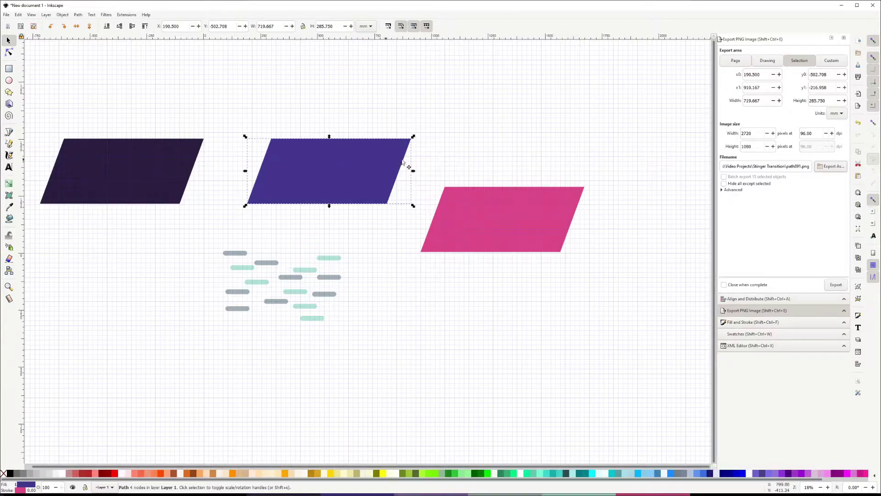
left_click(831, 167)
type("blue")
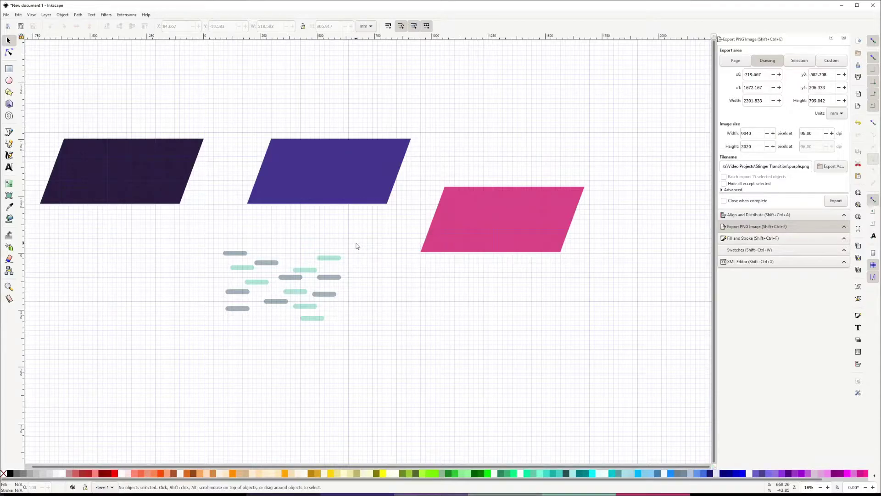
Duplicate the pink parallelogram and place the copy below the original, beside the lower right of the pills
left_click_drag(378, 239, 217, 327)
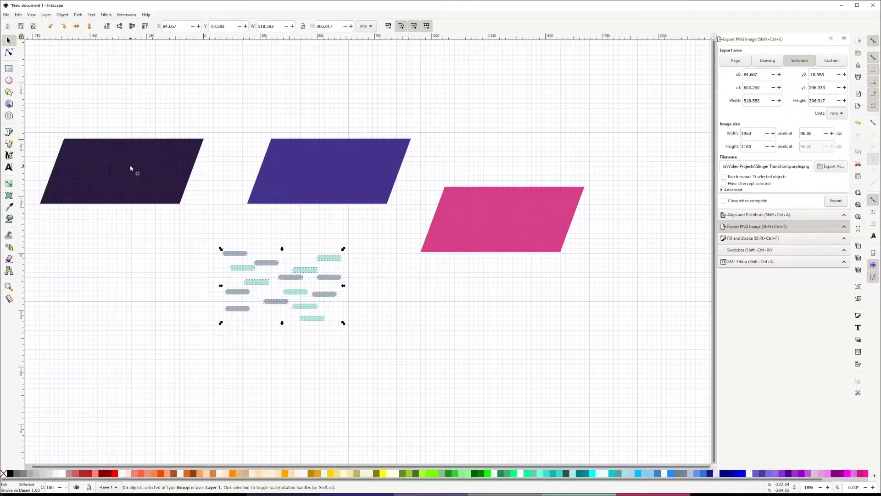
left_click(505, 224)
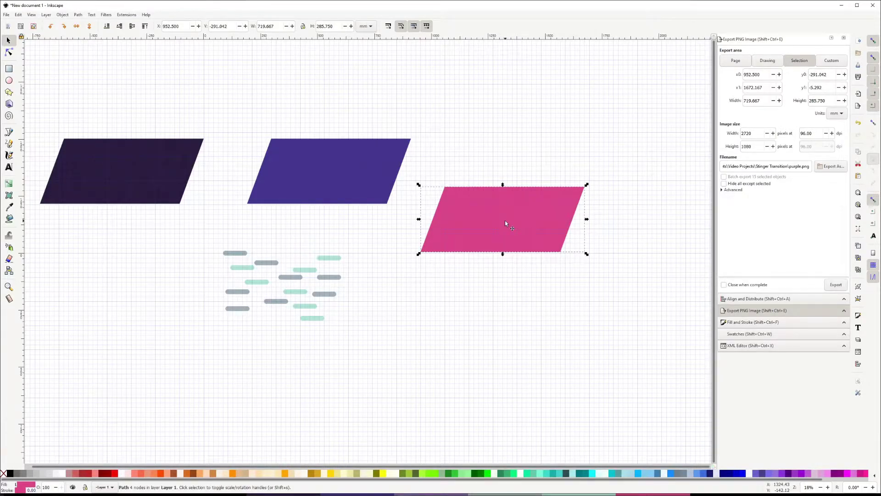
key("ctrl+d")
left_click_drag(508, 222, 445, 336)
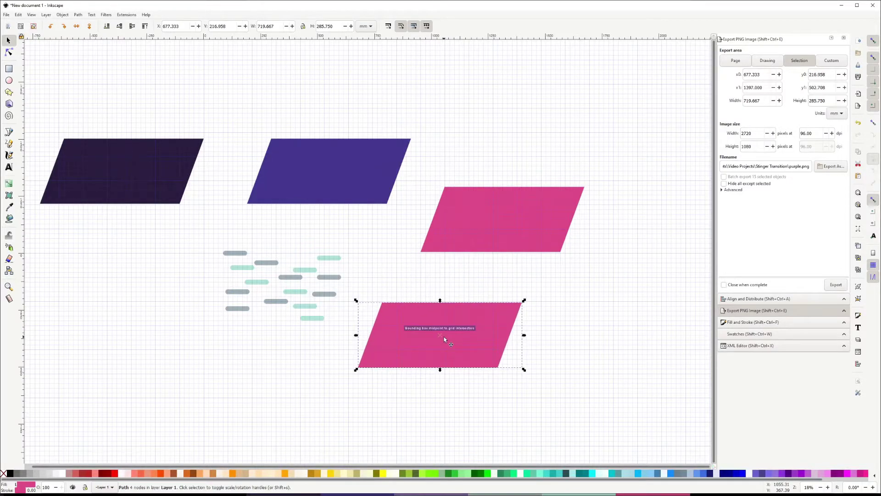
key("Escape")
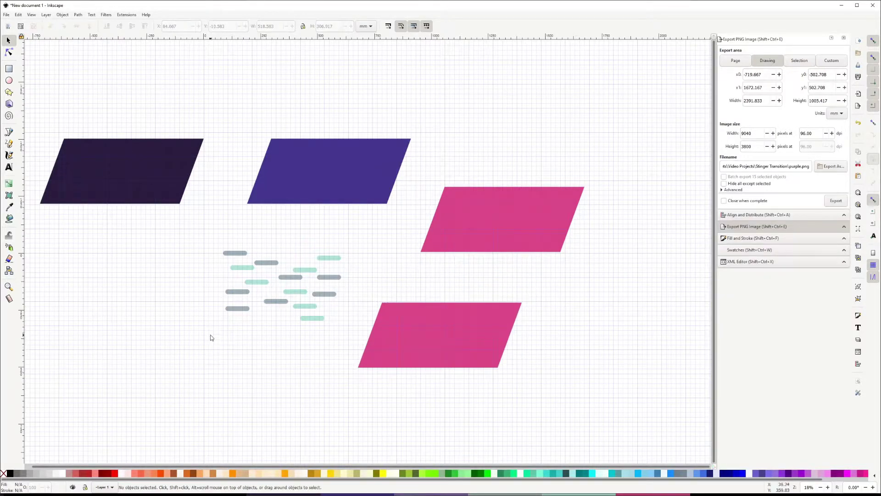
Group all the mint and gray pills and place the group in front of the lower pink parallelogram
left_click_drag(211, 344, 359, 232)
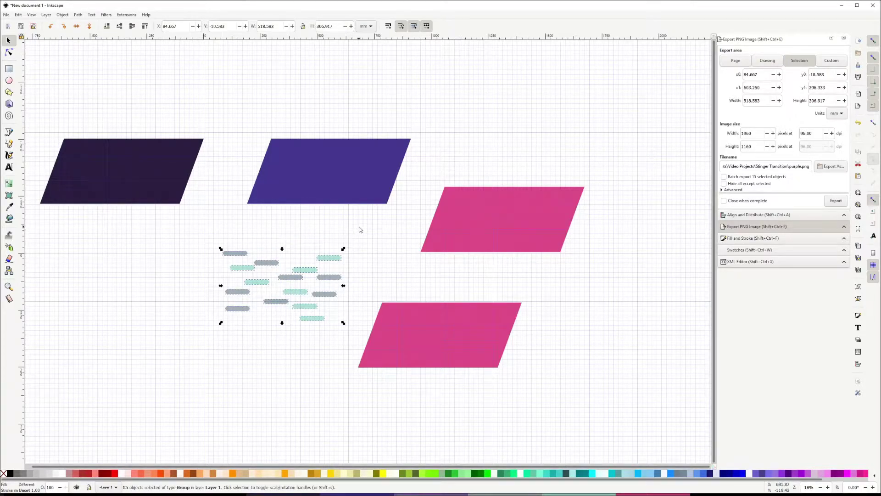
key("ctrl+g")
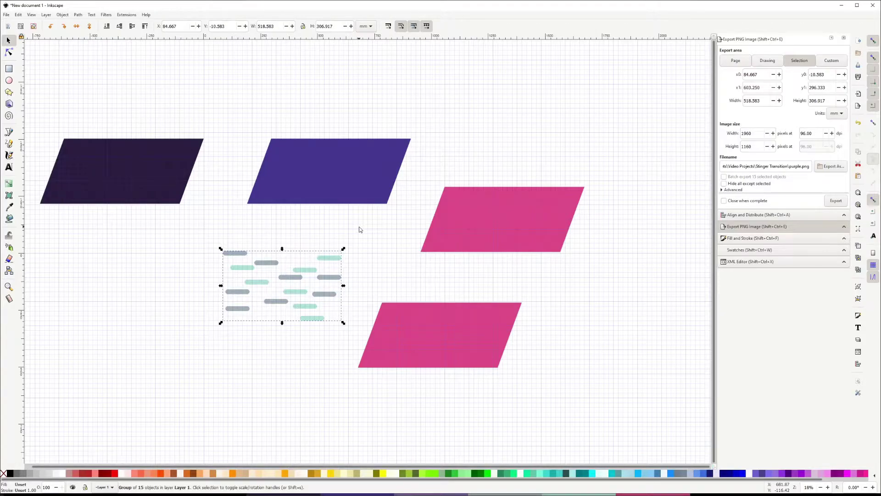
left_click_drag(294, 288, 427, 312)
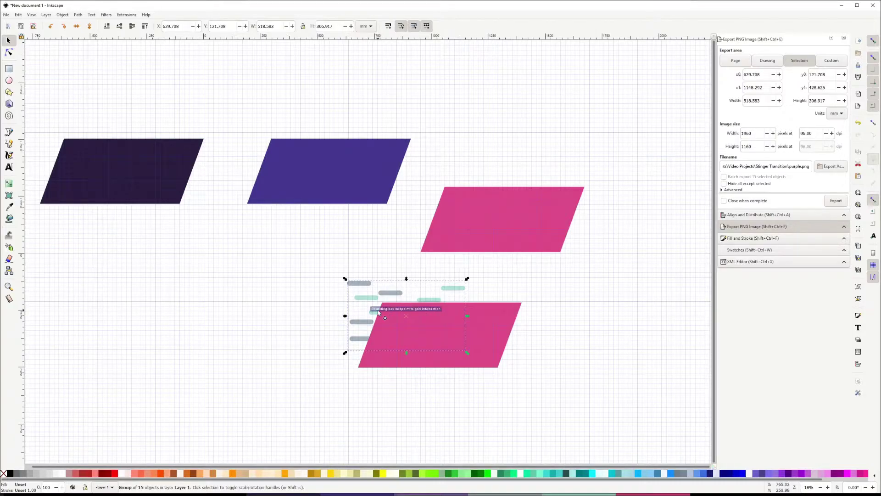
left_click(145, 26)
left_click_drag(361, 322, 393, 338)
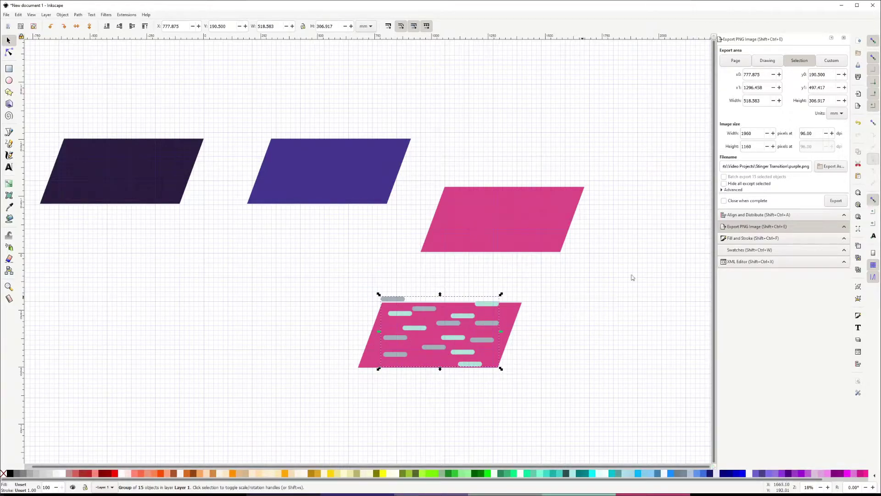
Center the pill group horizontally and vertically on the lower pink parallelogram, aligning relative to the last selected object
left_click(749, 215)
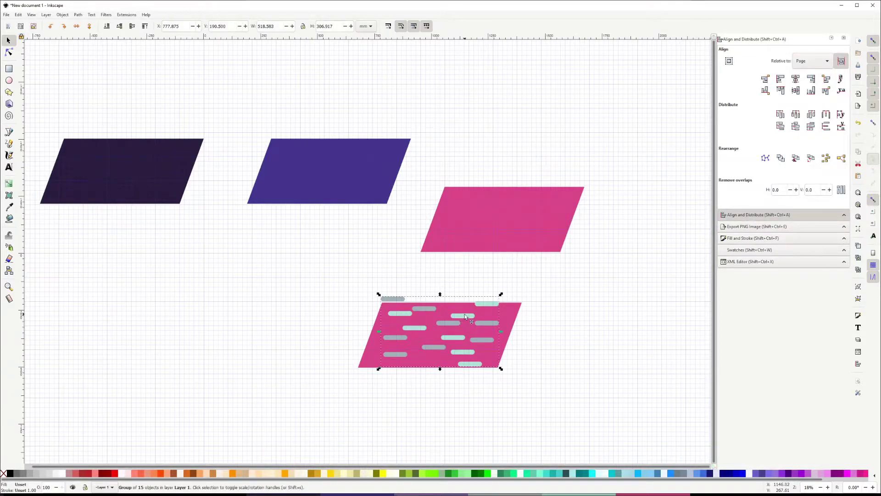
left_click(519, 308, "shift")
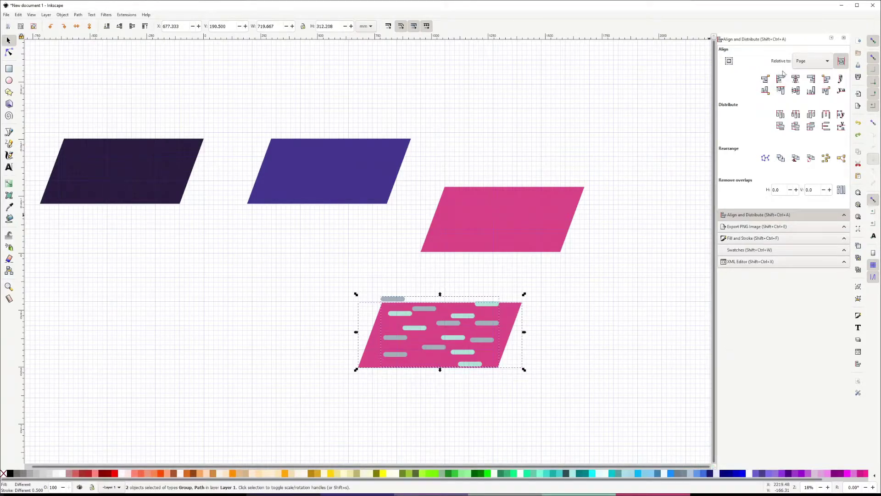
left_click(818, 61)
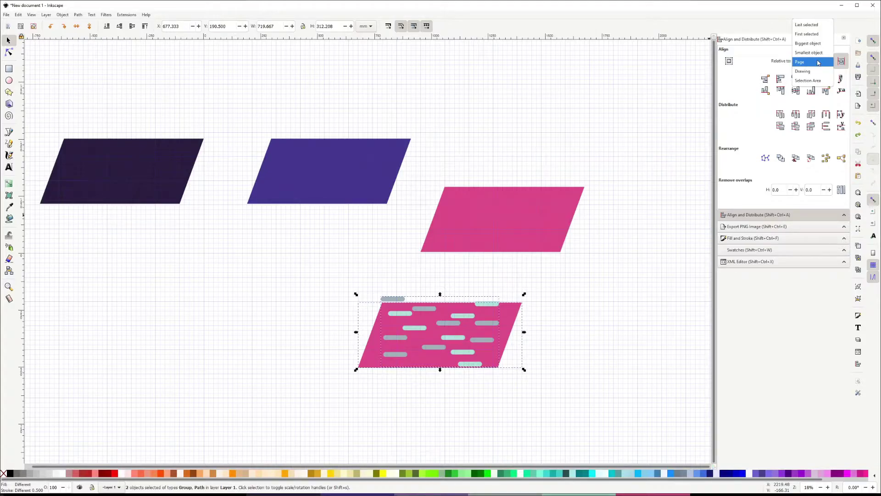
left_click(818, 25)
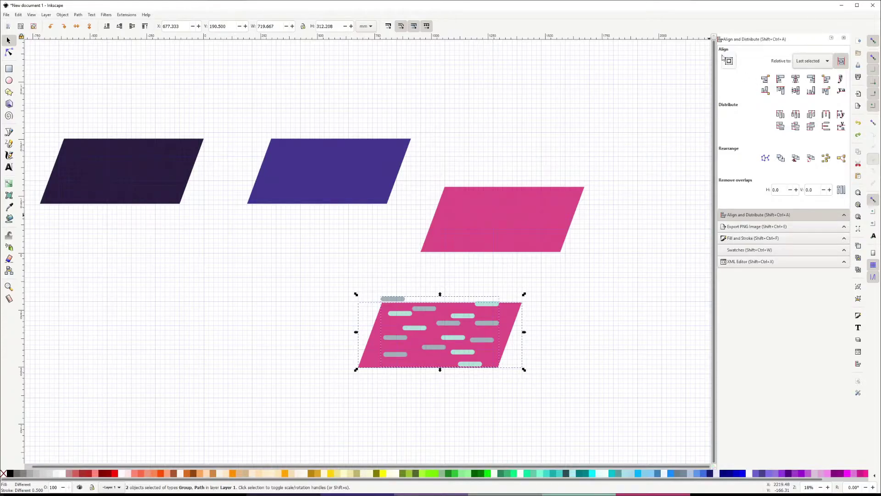
left_click(799, 81)
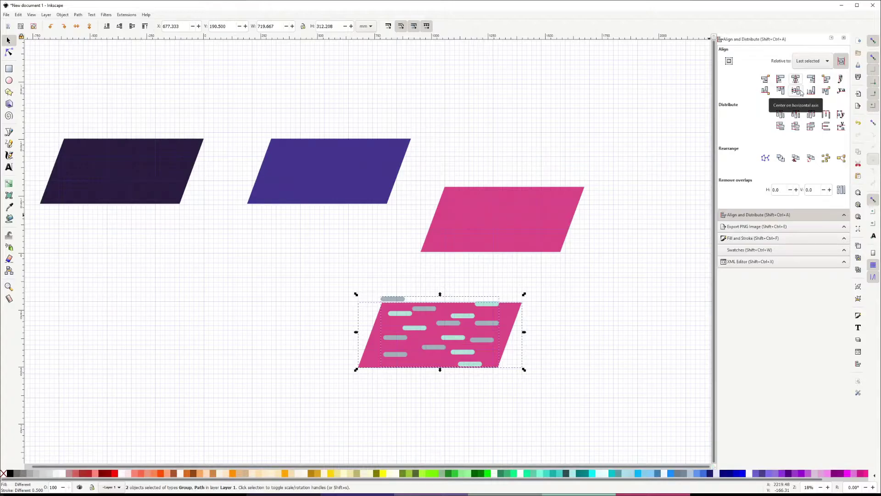
left_click(800, 92)
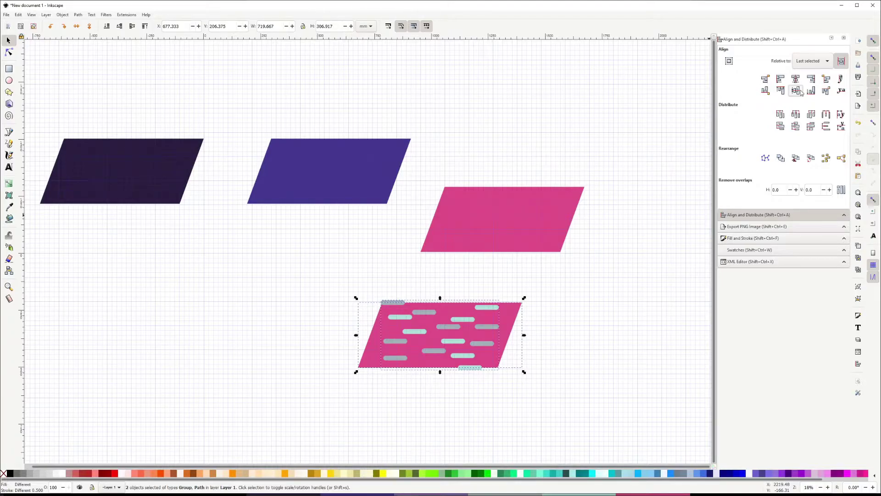
left_click(545, 309)
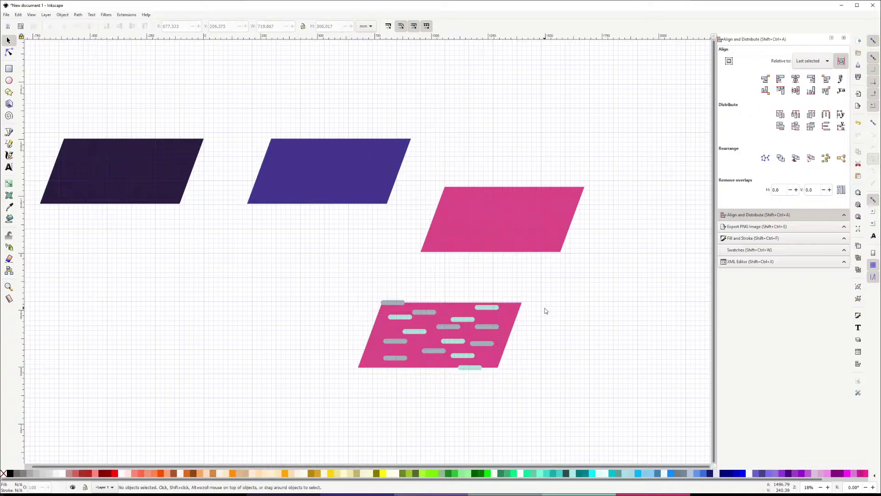
Remove the lower pink parallelogram's fill and export its selection area with the pills as pills.png
left_click(520, 313)
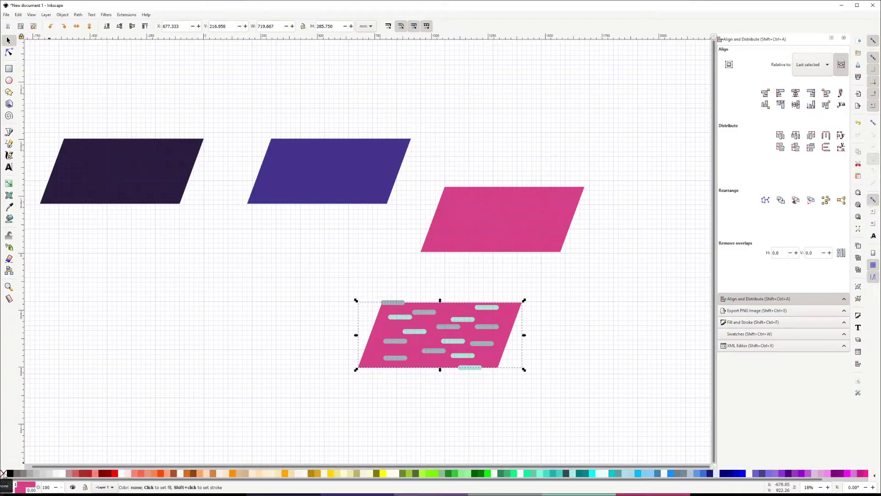
left_click(3, 473)
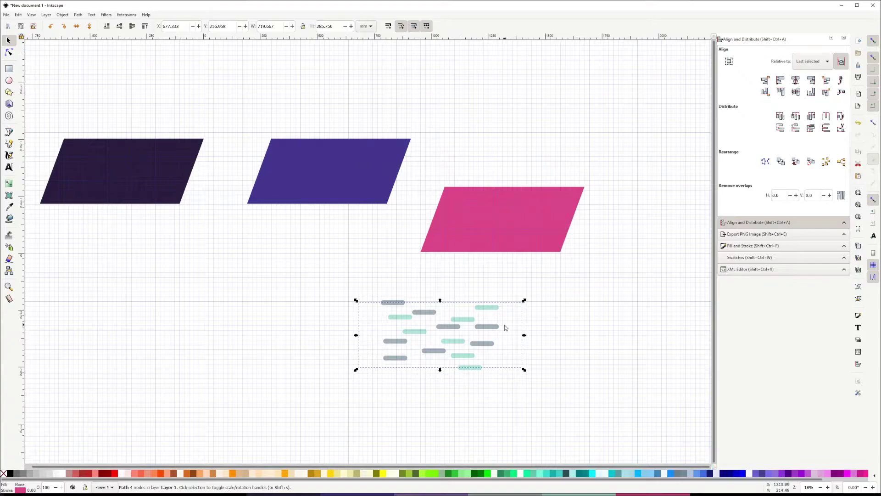
left_click(745, 234)
left_click(833, 167)
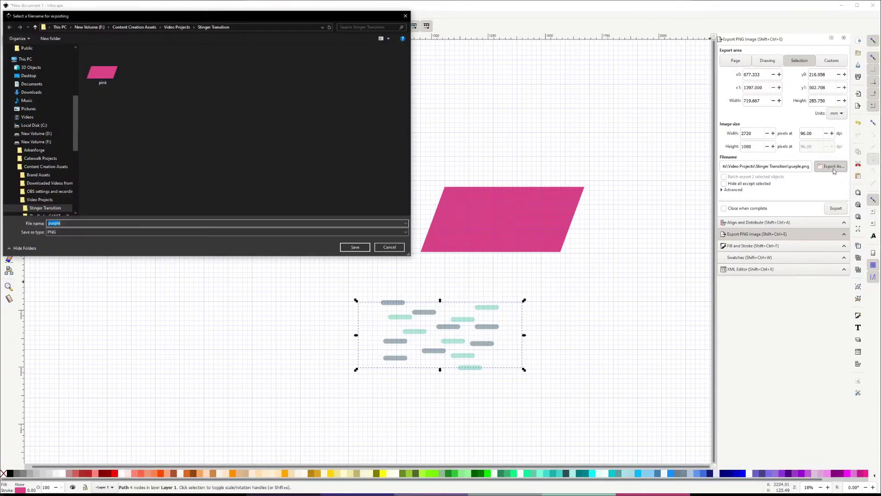
type("pills")
key("Return")
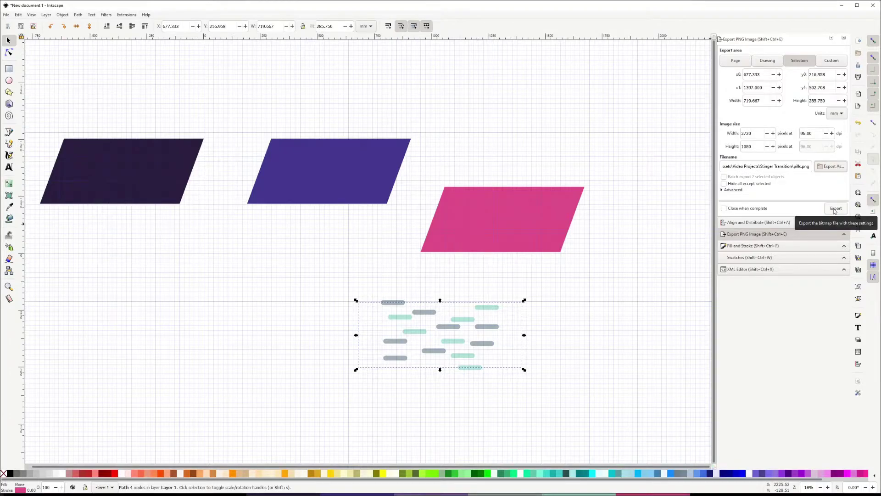
left_click(835, 210)
Switch to Natron and set the Stinger Transition project's frame rate to 30
left_click(286, 93)
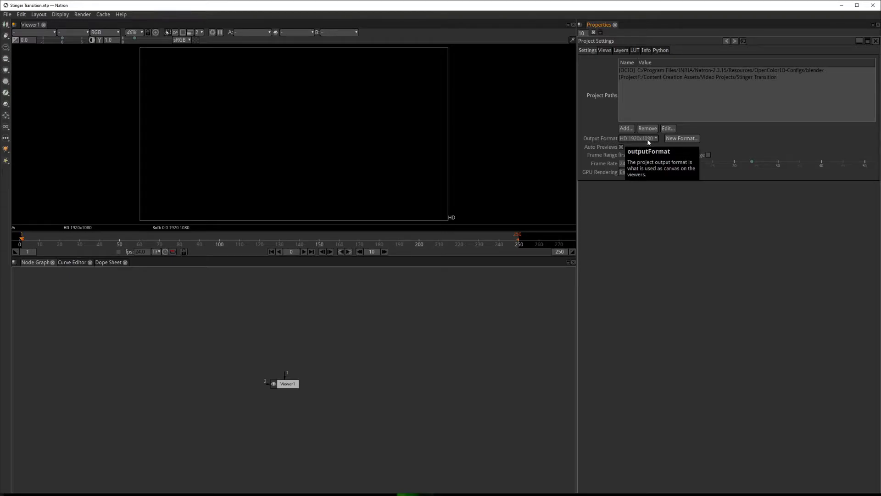
left_click(635, 164)
left_click(627, 164)
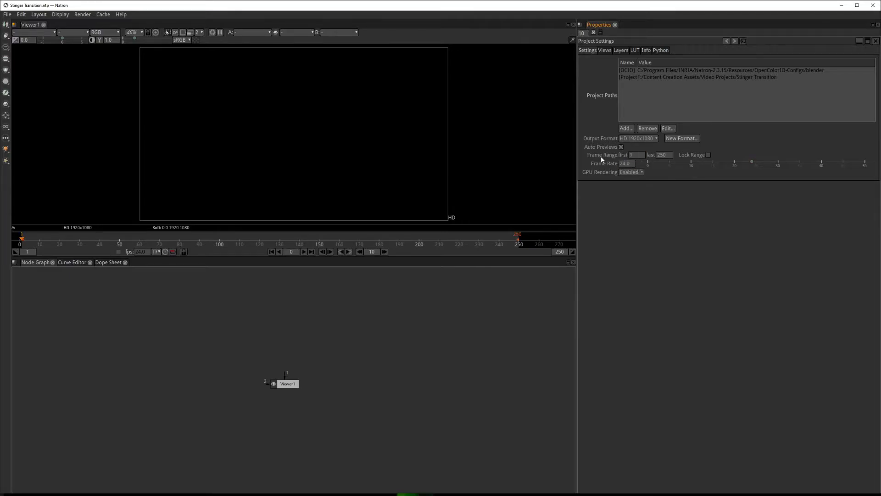
left_click(643, 158)
left_click(666, 156)
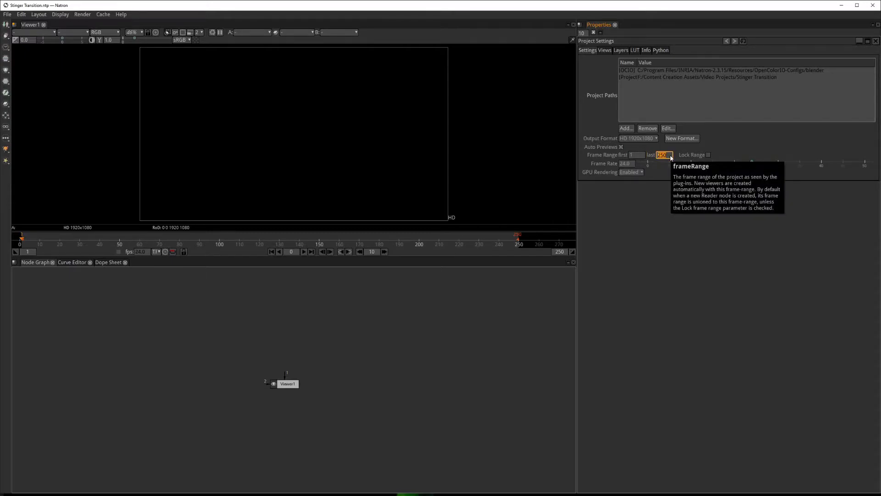
left_click(634, 165)
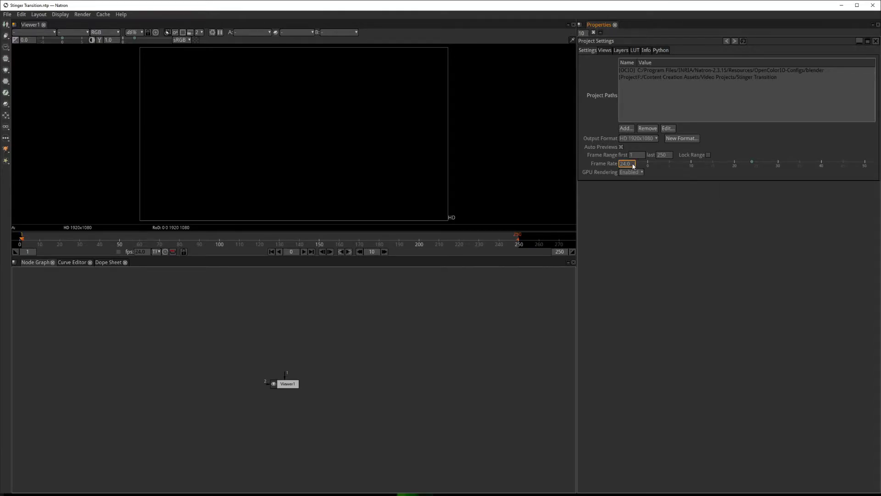
type("30")
key("Return")
Set the last frame of the project's frame range to 60
double_click(657, 155)
type("60")
key("Return")
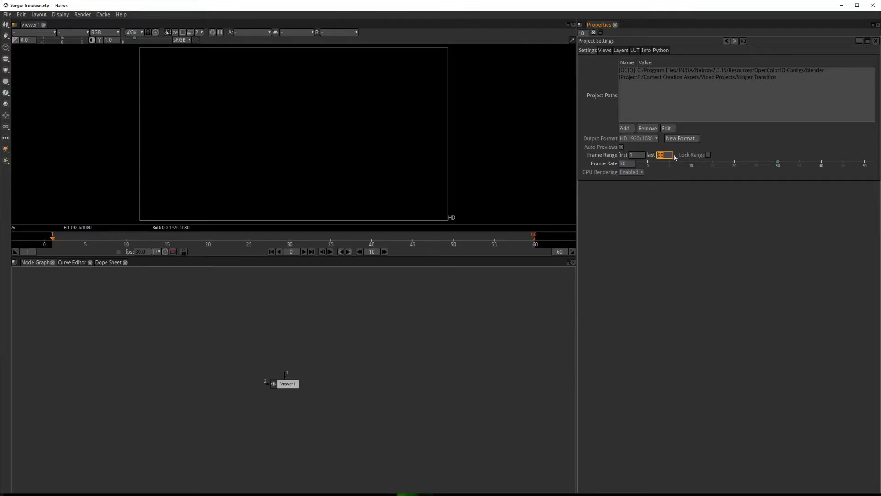
Add a Read node that loads blue.png and place it above the viewer node in the node graph
left_click(656, 224)
mouse_move(292, 381)
left_mouse_down()
mouse_move(286, 373)
mouse_move(303, 385)
mouse_move(287, 395)
left_mouse_up()
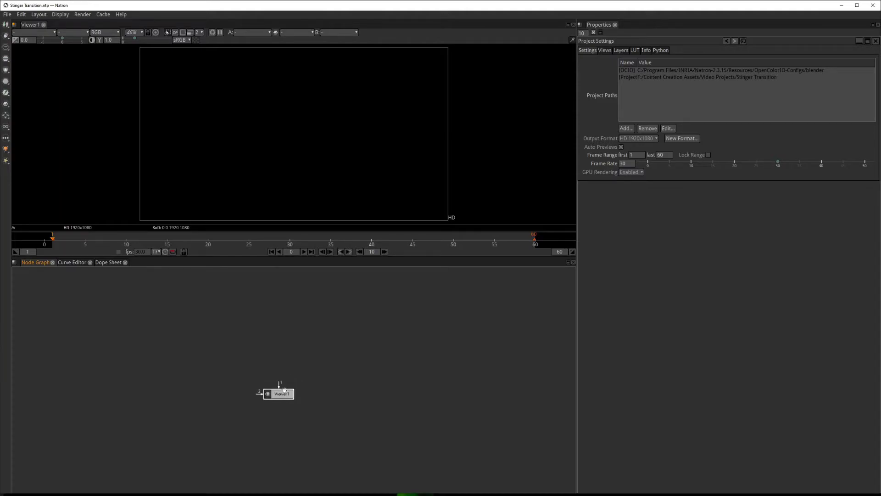
left_click(273, 340)
left_click(6, 26)
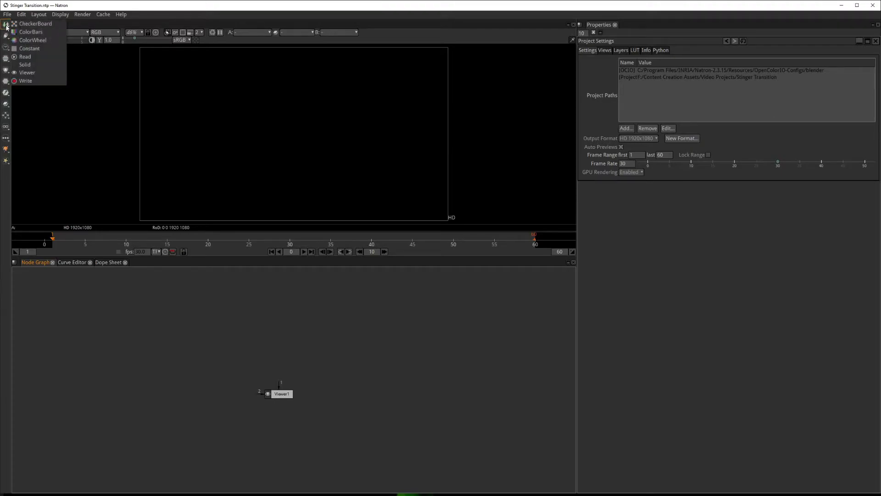
left_click(28, 60)
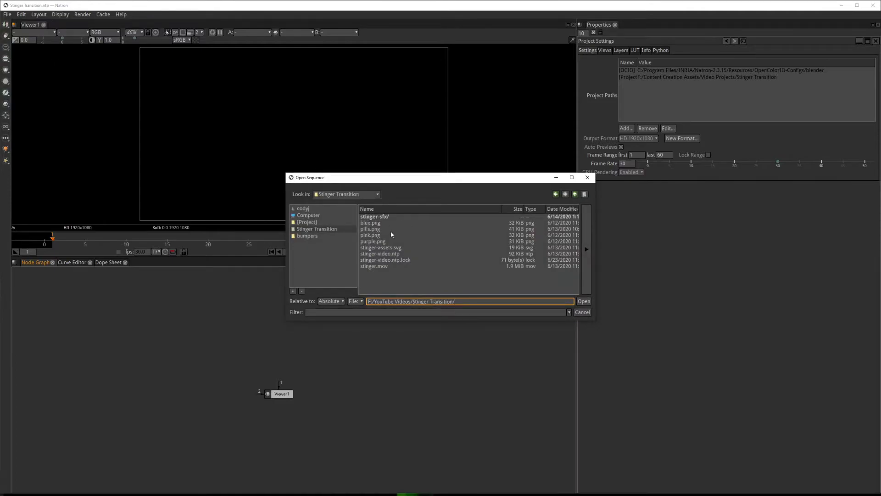
left_click(379, 223)
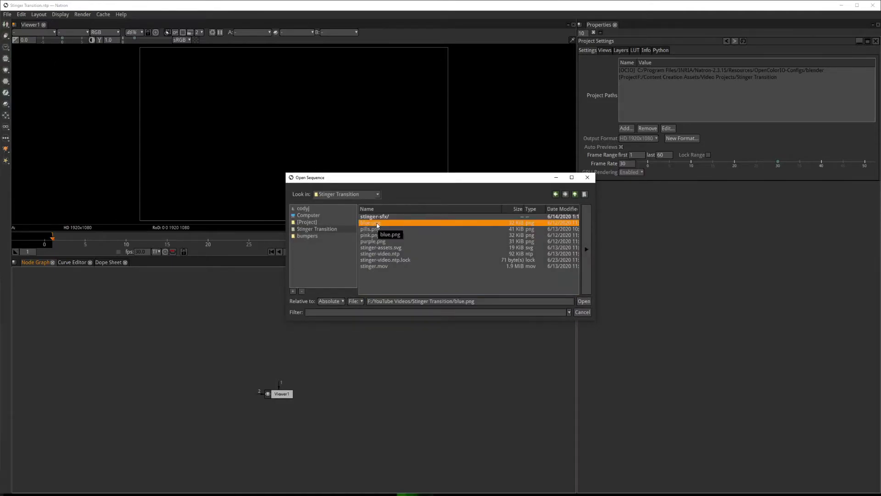
left_click(585, 303)
mouse_move(259, 306)
left_mouse_down()
mouse_move(268, 295)
mouse_move(263, 310)
mouse_move(251, 305)
left_mouse_up()
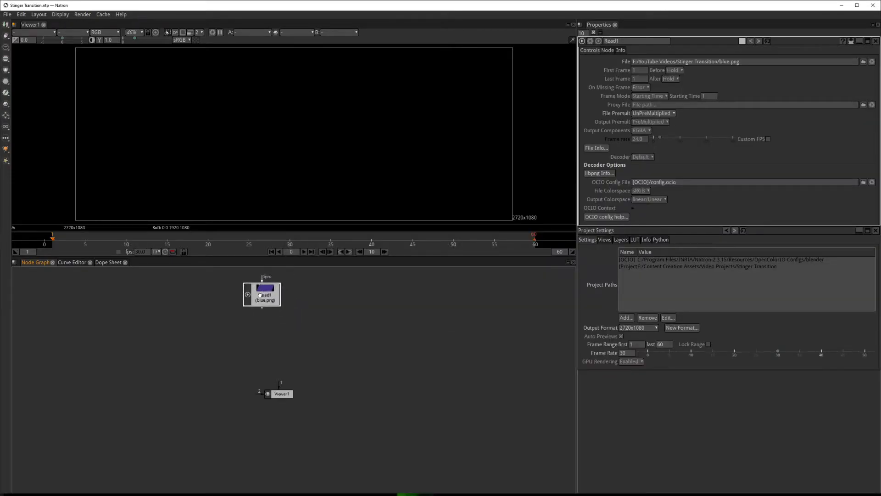
left_click(279, 309)
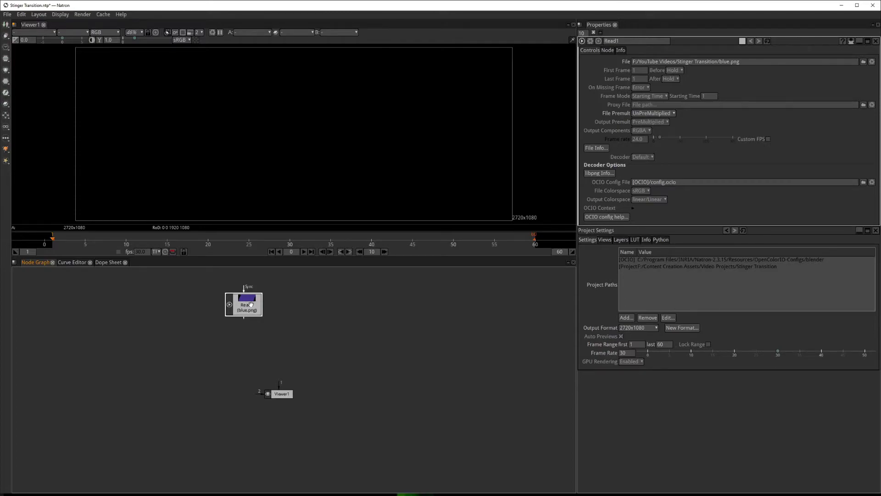
Connect the blue.png node to the viewer to preview the image, and disconnect it again
left_click_drag(240, 319, 282, 396)
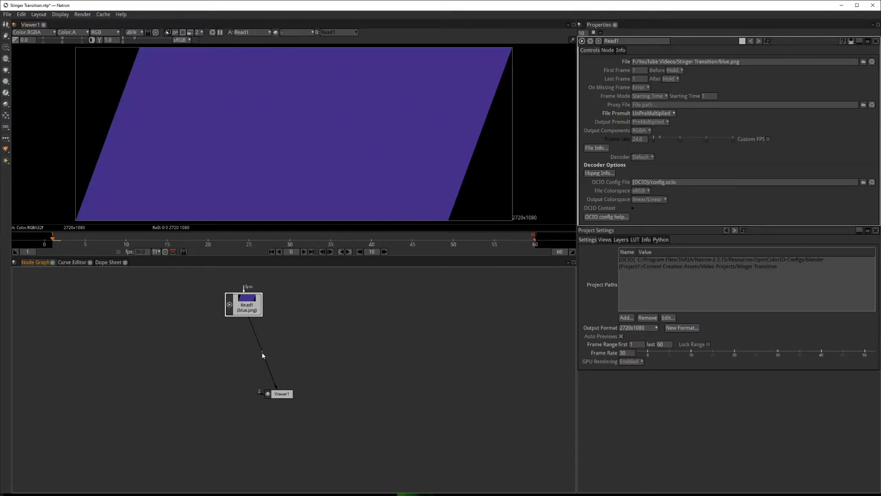
left_click_drag(264, 355, 197, 379)
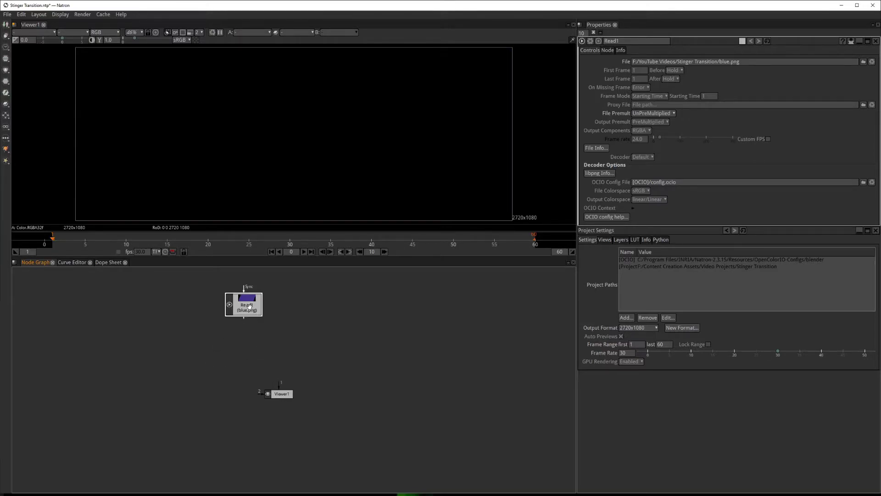
Move the blue.png node to the graph's upper left and add a Read node for pink.png beside it
left_click_drag(248, 305, 106, 317)
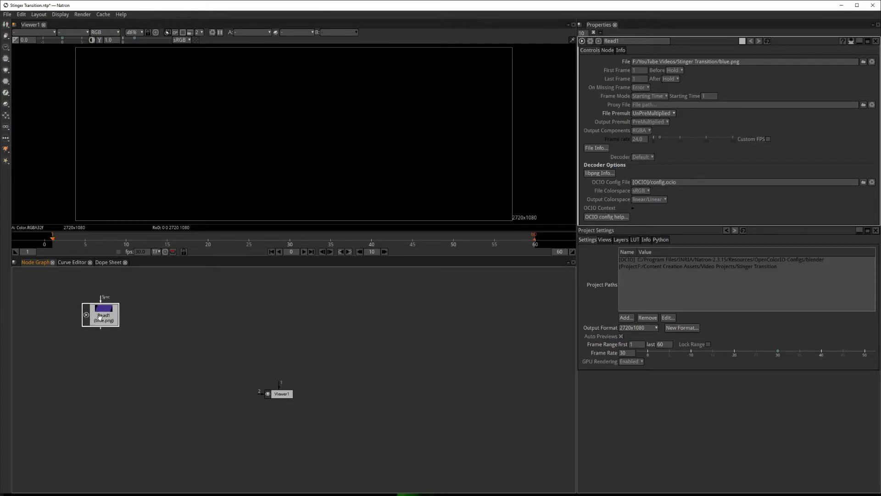
left_click_drag(99, 316, 86, 304)
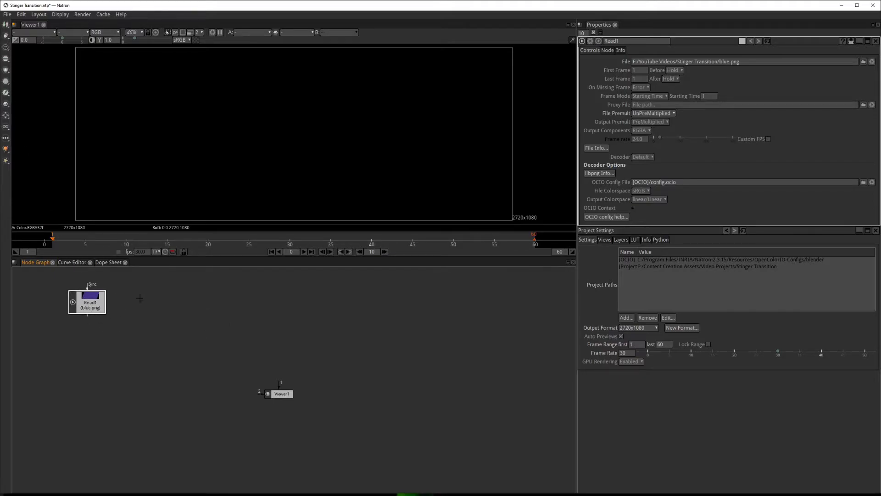
left_click(6, 28)
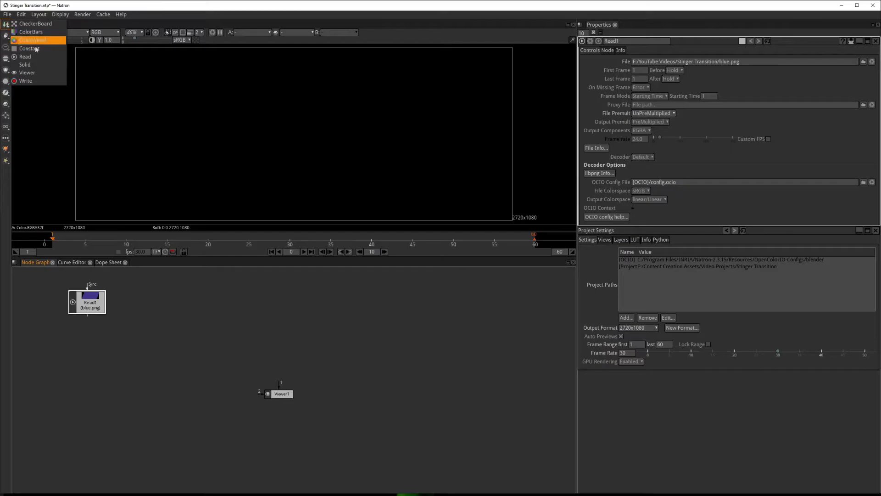
left_click(28, 59)
double_click(391, 235)
left_click_drag(316, 393, 190, 308)
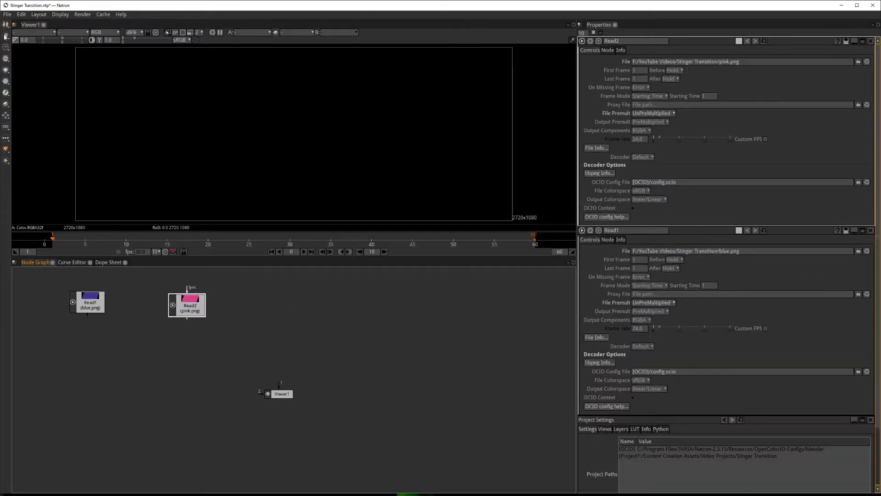
Add a Read node for purple.png, placing it left of the blue.png and pink.png nodes
left_click(5, 25)
left_click(28, 60)
left_click(380, 242)
double_click(380, 242)
left_click_drag(316, 393, 136, 363)
left_click_drag(189, 307, 213, 304)
left_click_drag(91, 305, 144, 301)
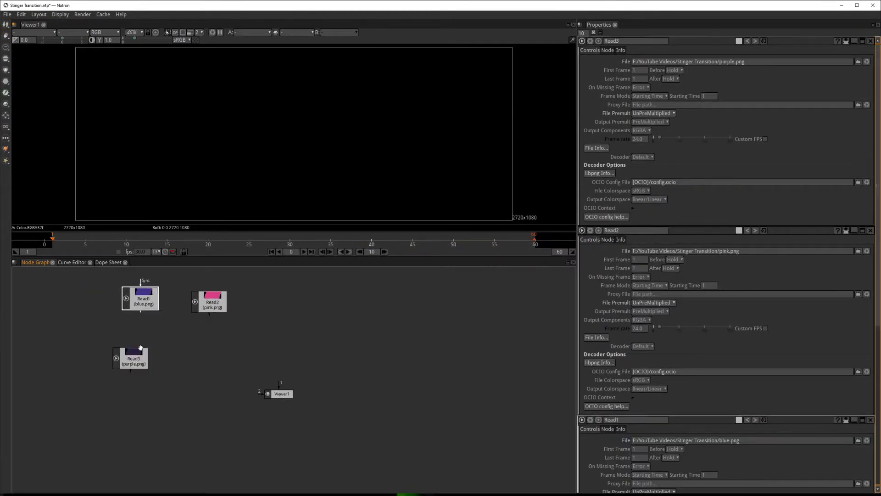
left_click_drag(134, 361, 69, 339)
Add a Read node for pills.png and arrange the image nodes in a row as purple, blue, pink, pills
left_click(6, 25)
left_click(55, 58)
double_click(405, 231)
left_click_drag(315, 393, 345, 303)
left_click_drag(213, 304, 251, 299)
left_click_drag(144, 301, 162, 302)
left_click_drag(60, 335, 73, 302)
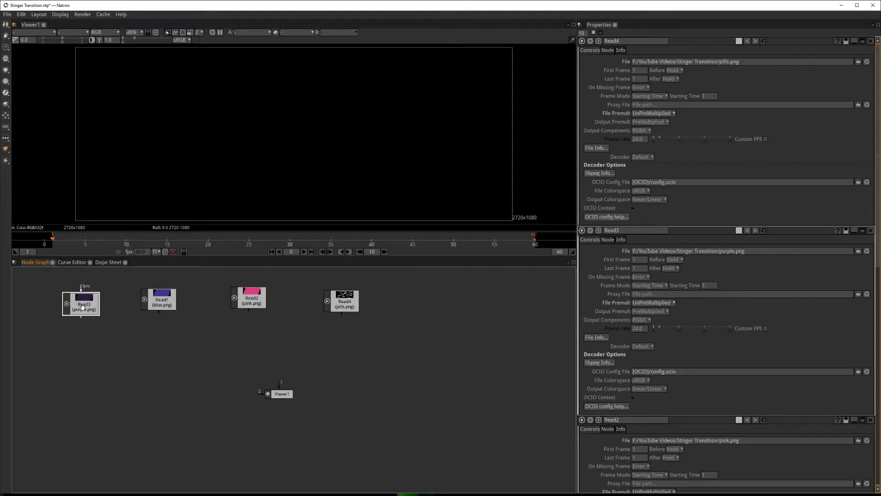
left_click(142, 366)
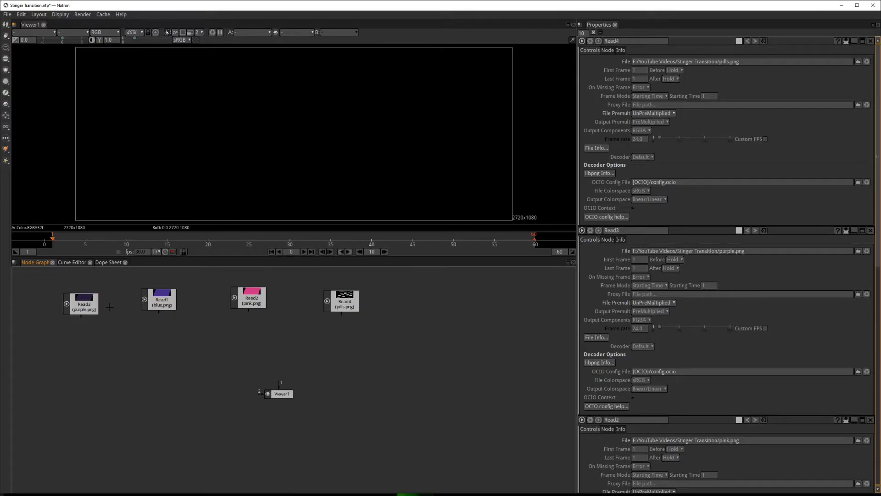
Rename the purple.png node as Purple and the blue.png node as Blue
left_click(90, 307)
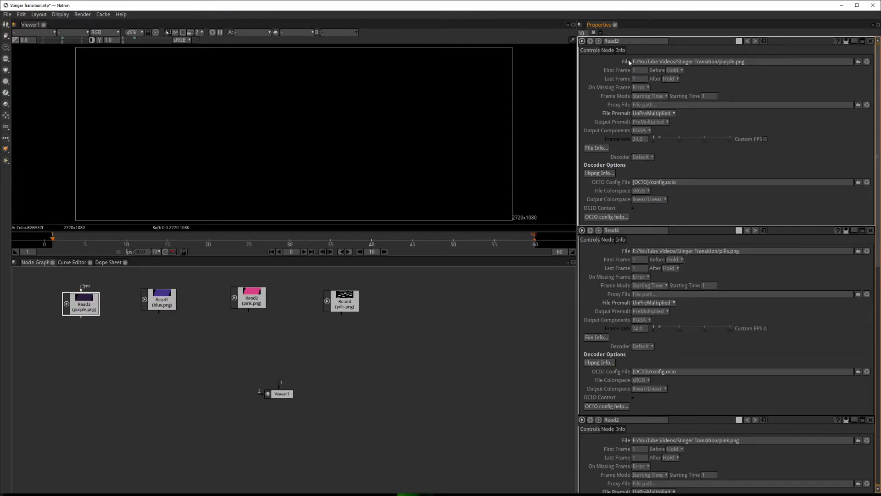
double_click(628, 40)
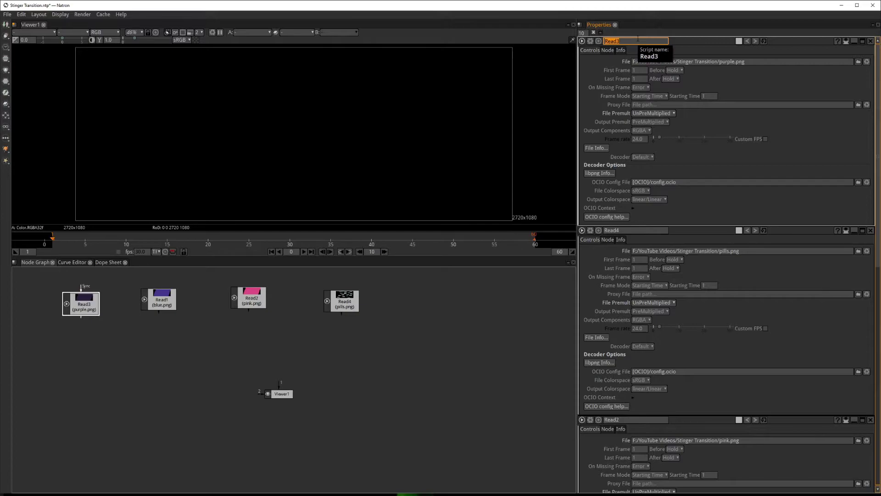
type("Purple")
key("Return")
left_click(509, 302)
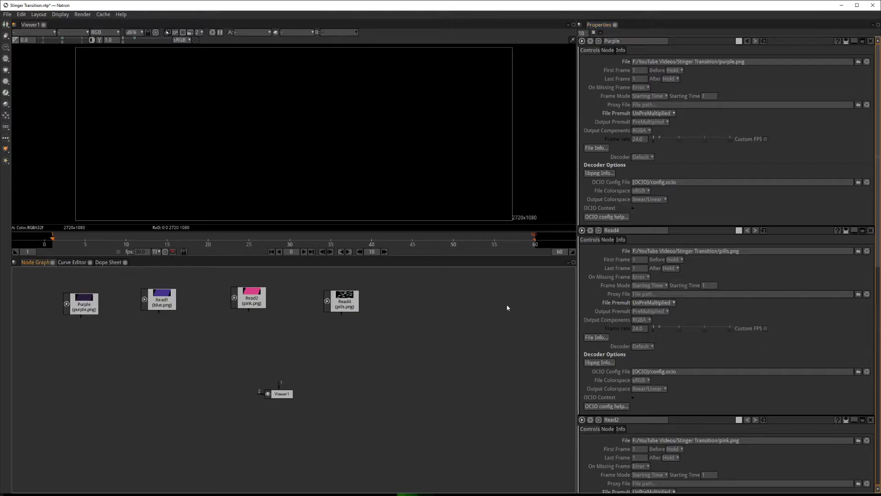
left_click(167, 299)
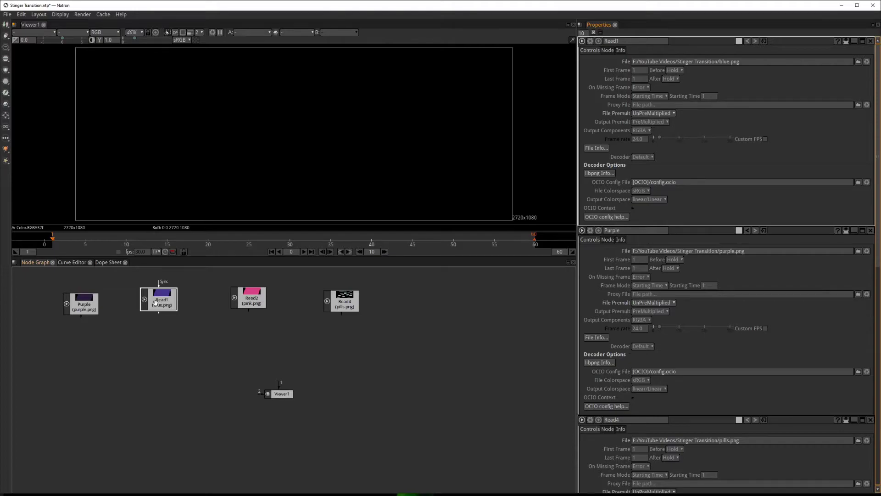
double_click(631, 40)
type("Blue")
key("Return")
Rename the pink.png node as Pink and the pills.png node as Pills
left_click(248, 299)
double_click(610, 41)
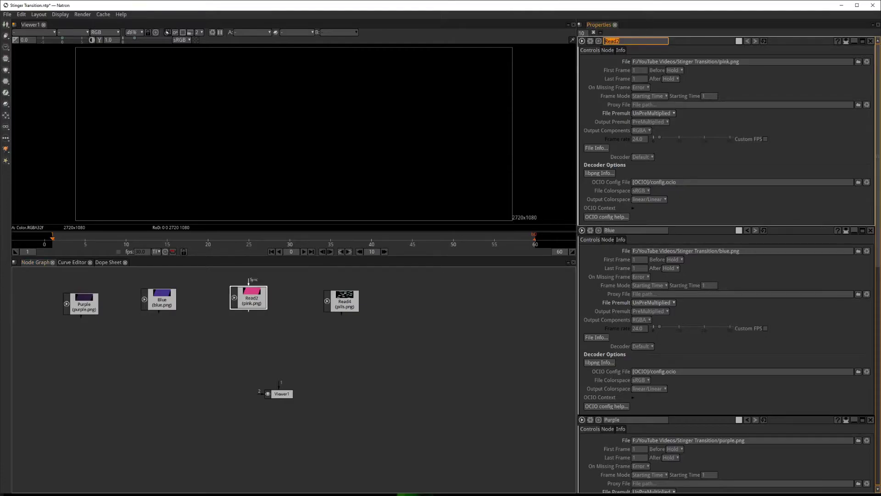
type("Pink")
key("Return")
left_click(341, 300)
double_click(610, 41)
type("Pills")
key("Return")
left_click_drag(282, 397, 256, 417)
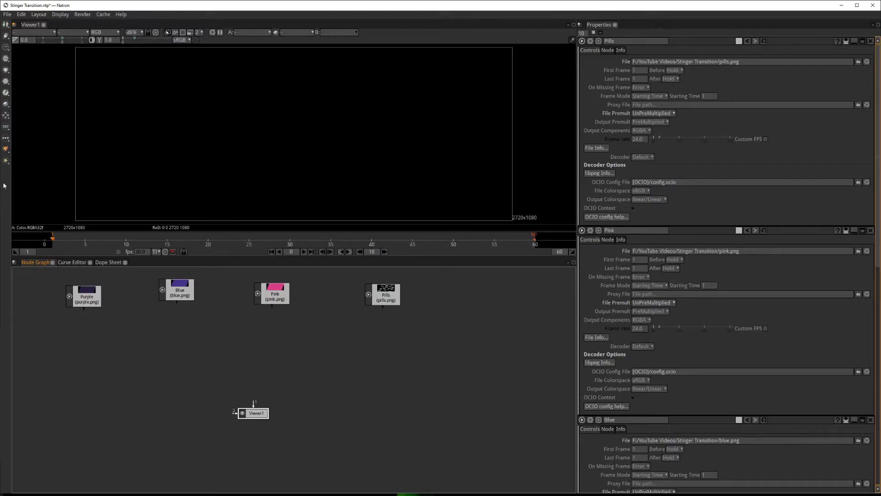
Add a Transform node, disconnect it from the viewer and place it below the Purple node
left_click(6, 116)
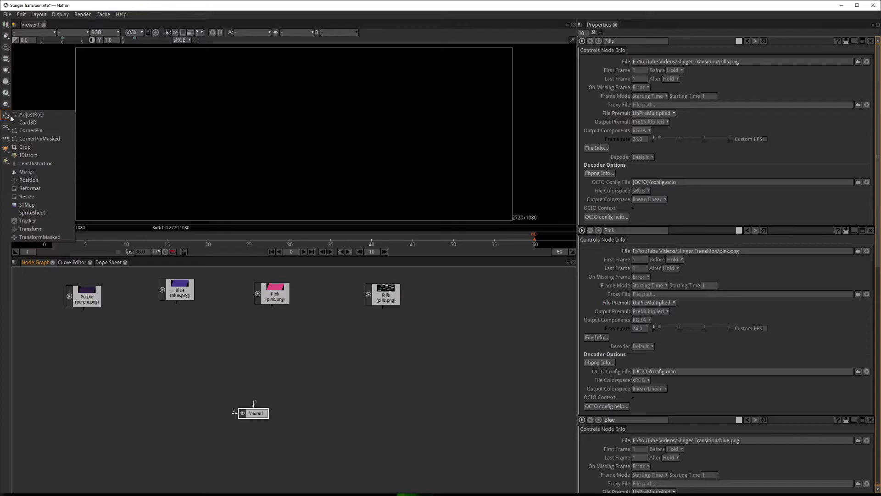
left_click(44, 229)
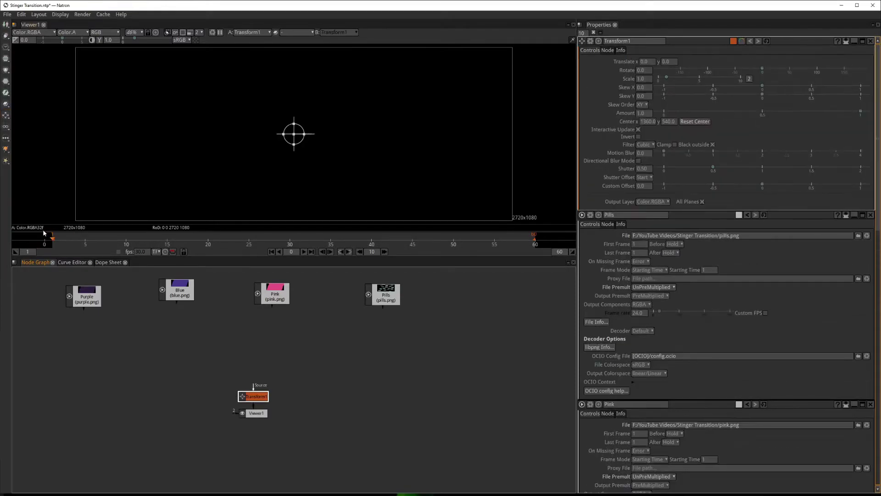
left_click_drag(245, 388, 102, 349)
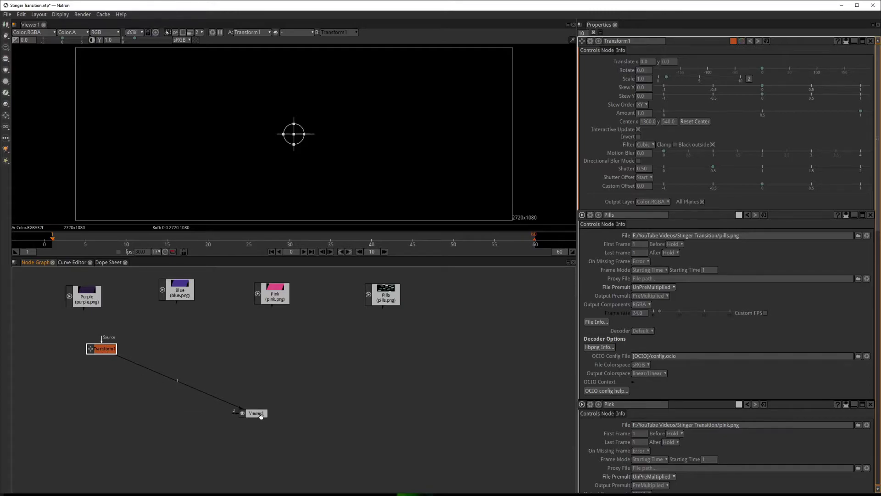
left_click_drag(260, 414, 269, 418)
left_click(162, 366)
left_click_drag(180, 382, 173, 408)
mouse_move(106, 351)
left_mouse_down()
mouse_move(116, 358)
mouse_move(92, 345)
left_mouse_up()
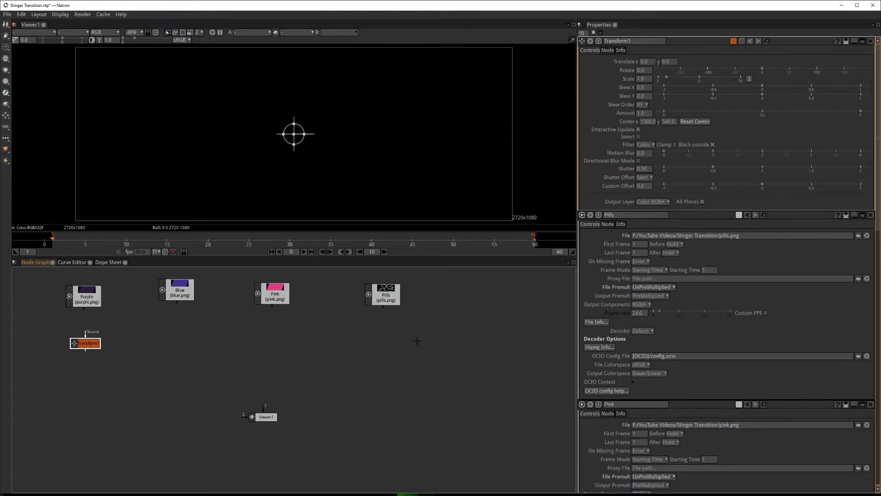
Duplicate the Transform node three times, placing the copies below the Blue, Pink and Pills nodes
left_click(107, 359)
left_click(91, 344)
key("ctrl+v")
key("ctrl+v")
left_click_drag(199, 351, 384, 347)
key("ctrl+v")
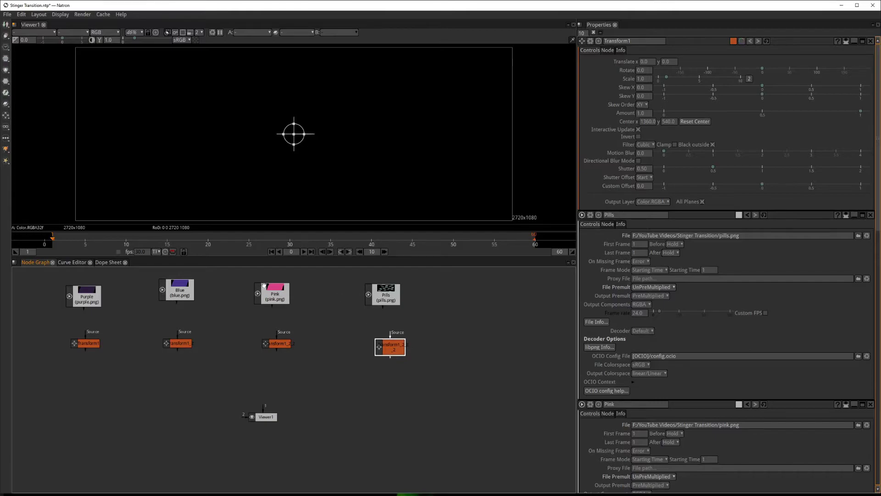
Rename the Transform nodes below Purple and Blue as Transform Purple and Transform Blue
left_click(91, 347)
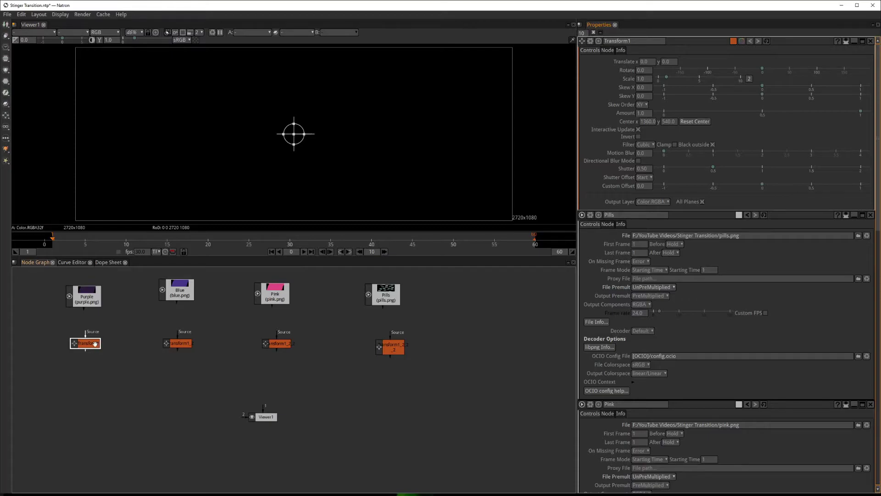
left_click(640, 41)
type("Purple")
double_click(178, 343)
left_click(644, 41)
type("Blue")
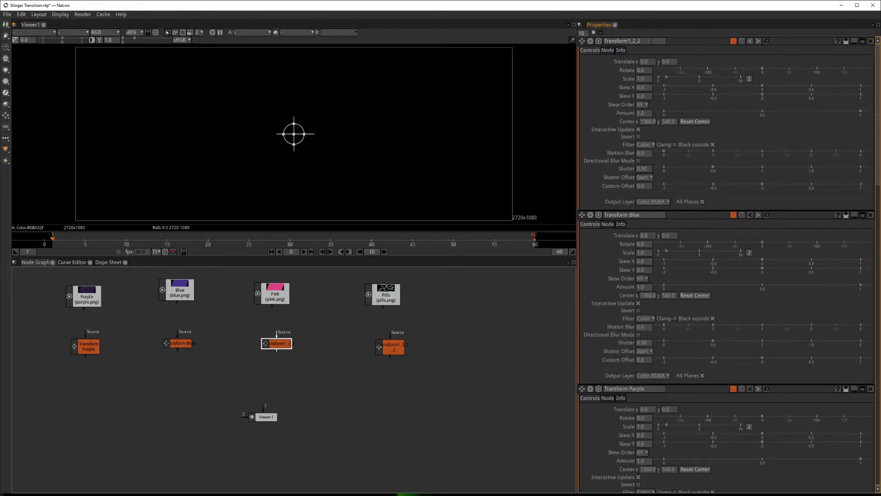
Rename the Transform node below Pink as Transform Pink
left_click_drag(640, 41, 629, 40)
key("BackSpace")
type("Pink")
key("Return")
left_click(413, 331)
Rename the Transform node below Pills as Transform Pills and save the project
double_click(387, 348)
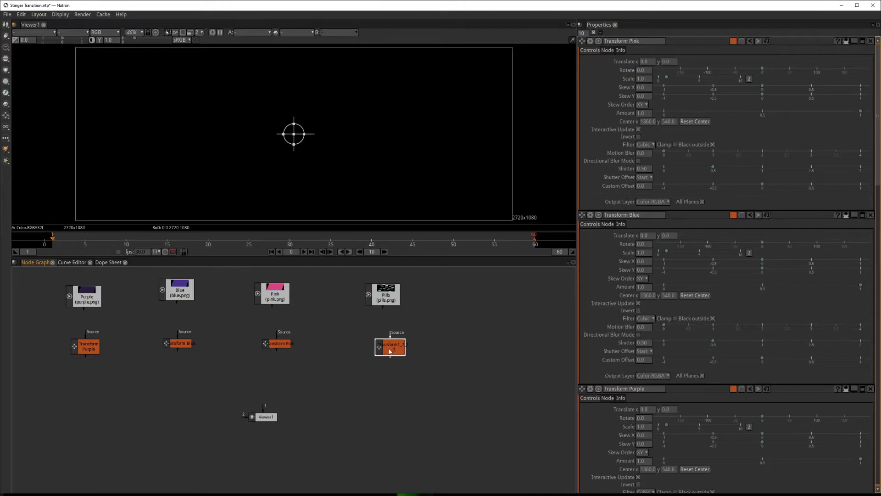
left_click_drag(646, 41, 632, 41)
key("BackSpace")
key("BackSpace")
key("Return")
left_click(135, 380)
key("ctrl+s")
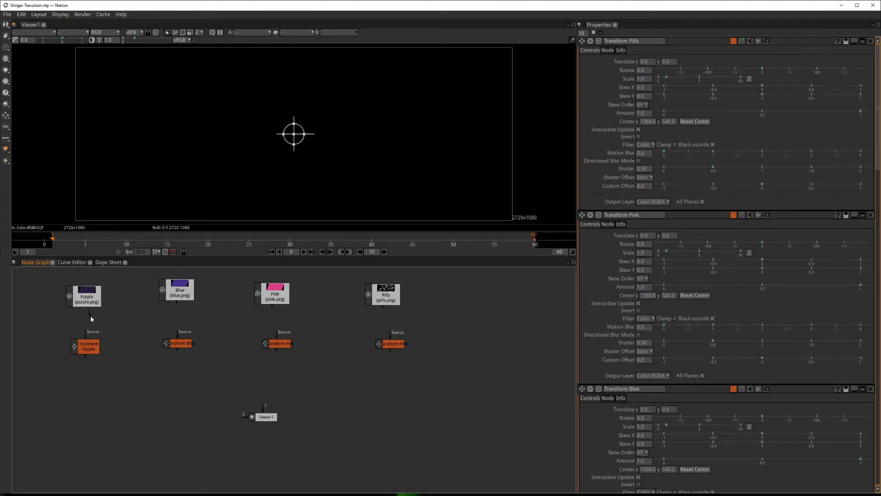
Connect the Purple, Blue, Pink and Pills nodes to the sources of their matching Transform nodes
left_click_drag(90, 317, 86, 348)
left_click_drag(173, 325, 179, 344)
left_click_drag(271, 306, 277, 345)
left_click_drag(383, 307, 391, 343)
left_click_drag(266, 417, 288, 427)
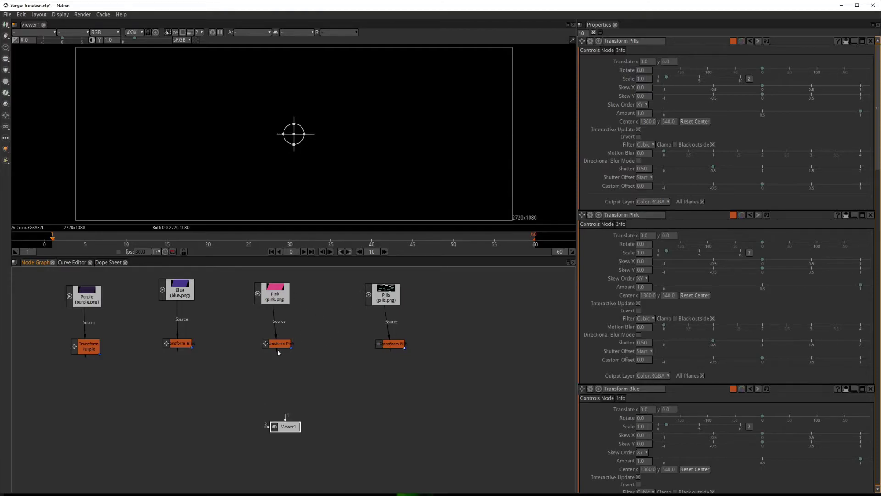
Try connecting both Transform Pink and Transform Blue to the viewer, and remove both connections
left_click_drag(285, 398, 286, 417)
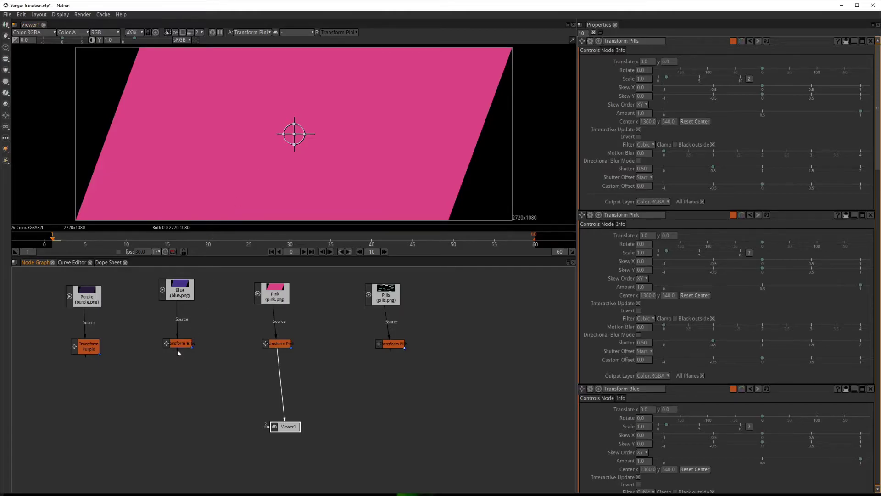
left_click_drag(198, 378, 275, 430)
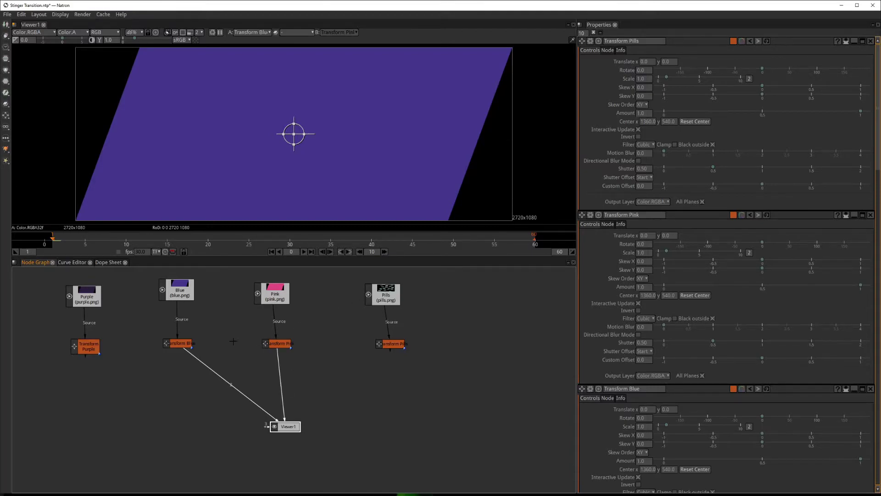
left_click_drag(281, 381, 227, 409)
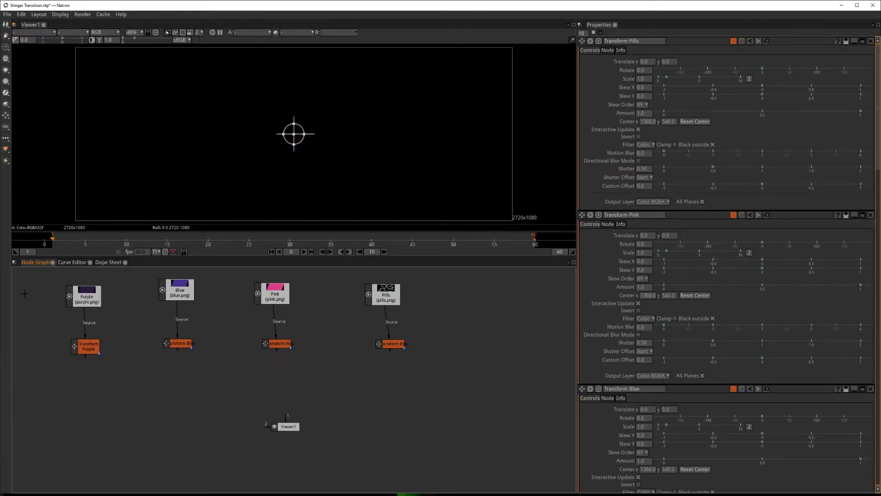
Add a Merge node in the node graph below the row of Transform nodes
left_click(5, 106)
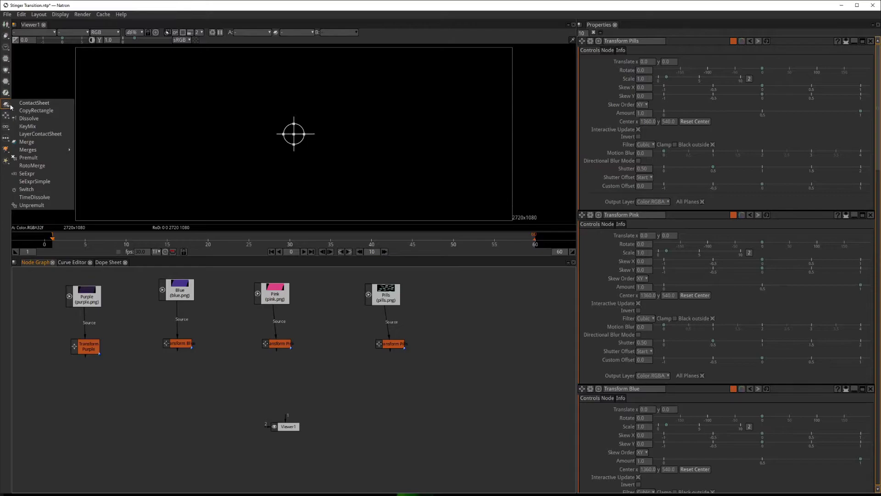
left_click(28, 144)
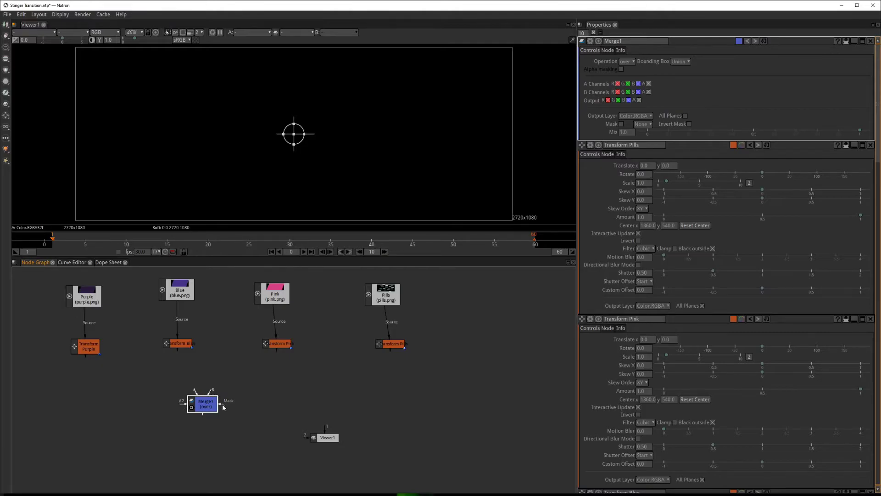
left_click_drag(201, 404, 201, 408)
left_click(149, 437)
left_click(203, 411)
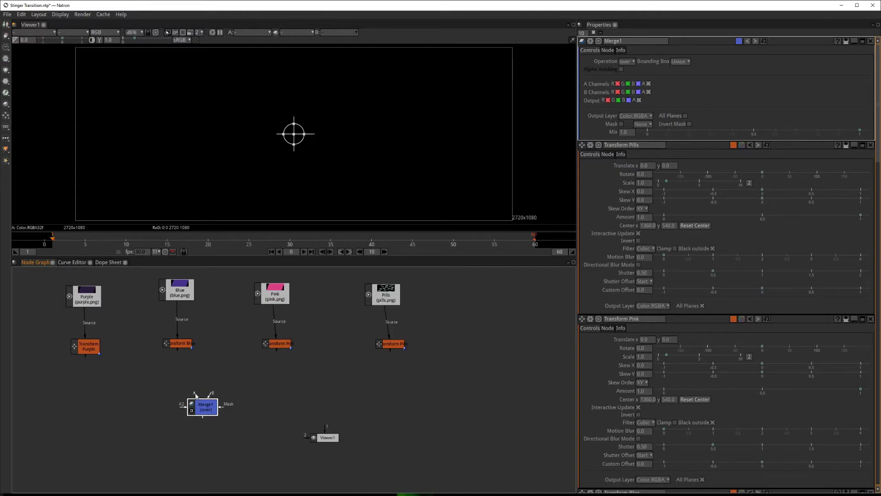
Connect Transform Purple, Blue, Pink and Pills to the Merge node's A, A2, A3 and A4 inputs, and connect the Merge node to the viewer
left_click_drag(196, 395, 88, 351)
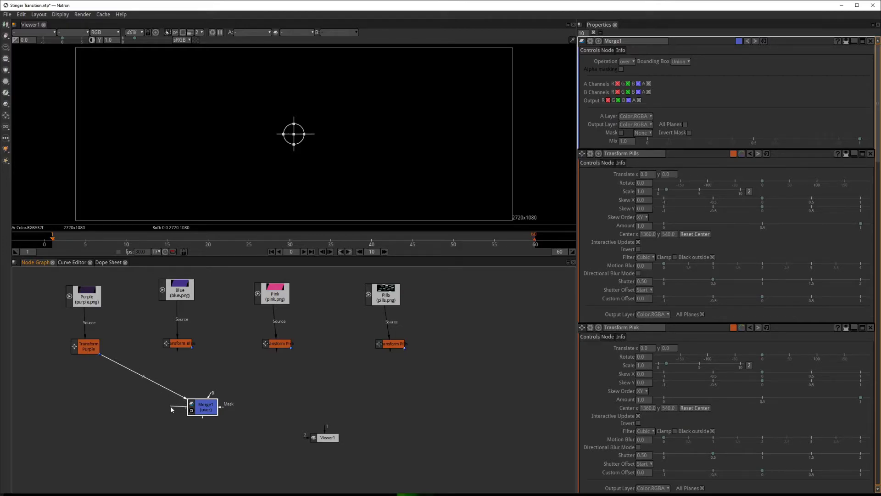
left_click_drag(173, 389, 180, 348)
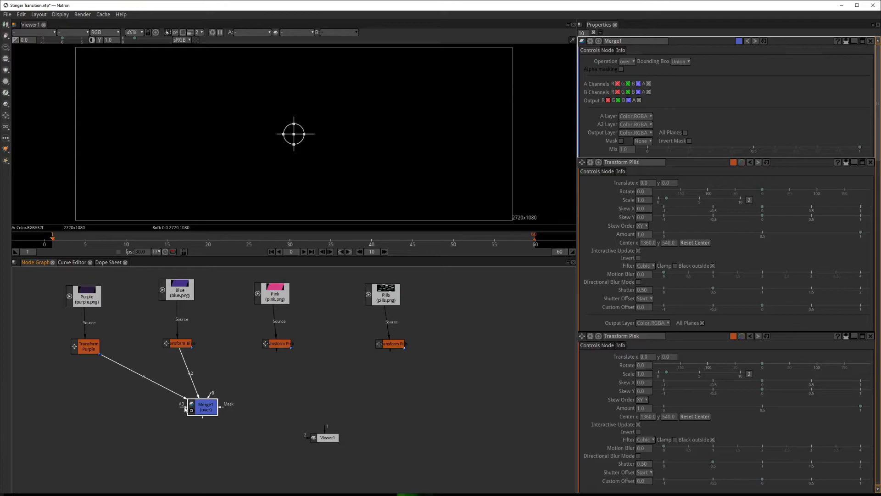
left_click_drag(186, 409, 281, 343)
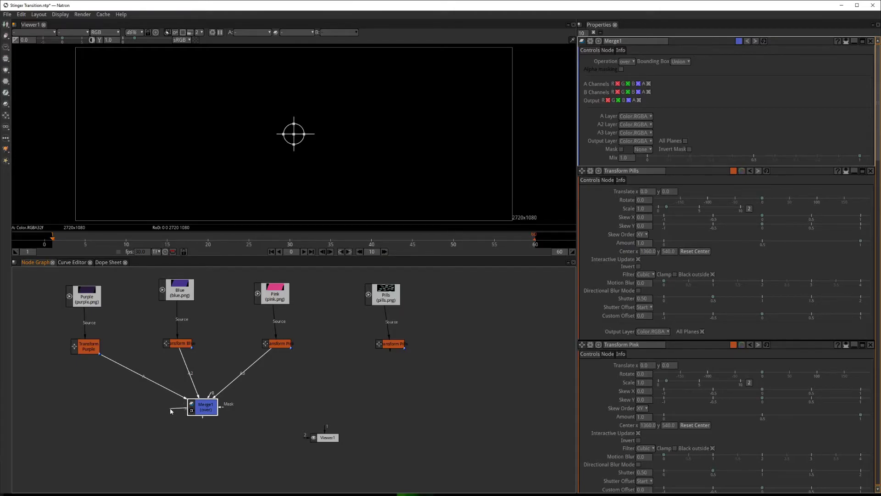
left_click_drag(170, 410, 391, 345)
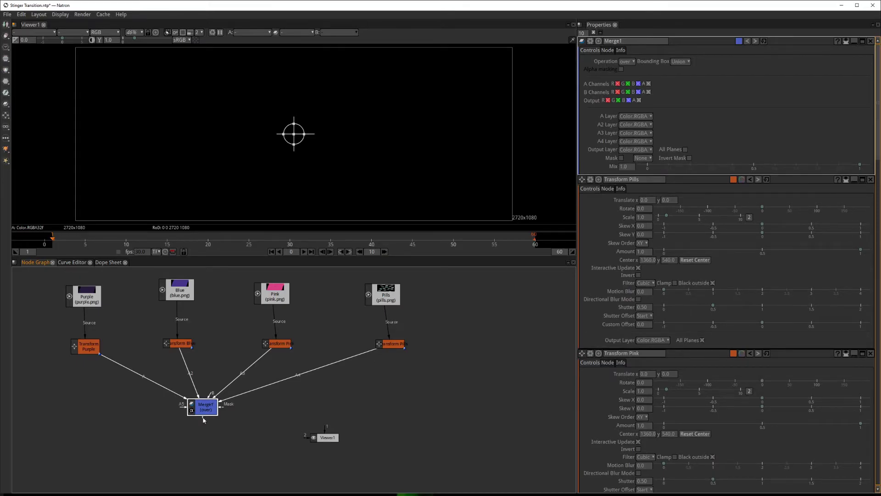
left_click_drag(203, 417, 329, 440)
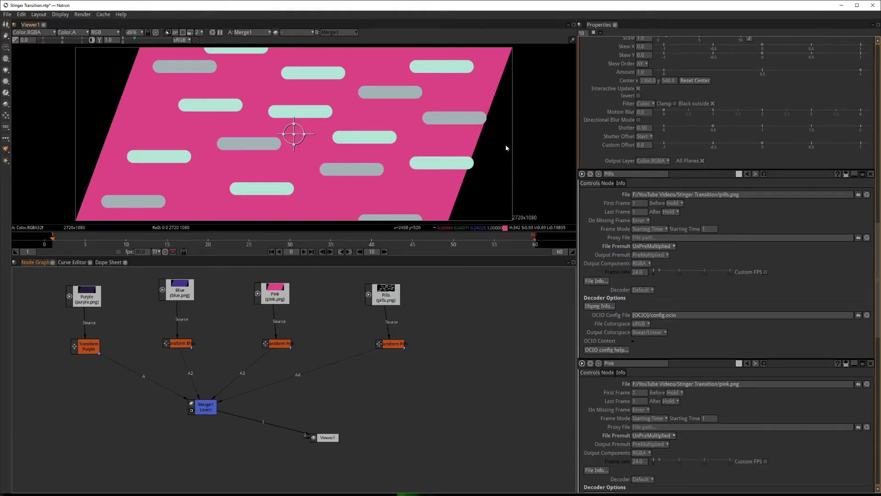
Set the project's output format to HD 1920x1080
scroll(678, 286, "down", 1)
scroll(679, 286, "down", 10)
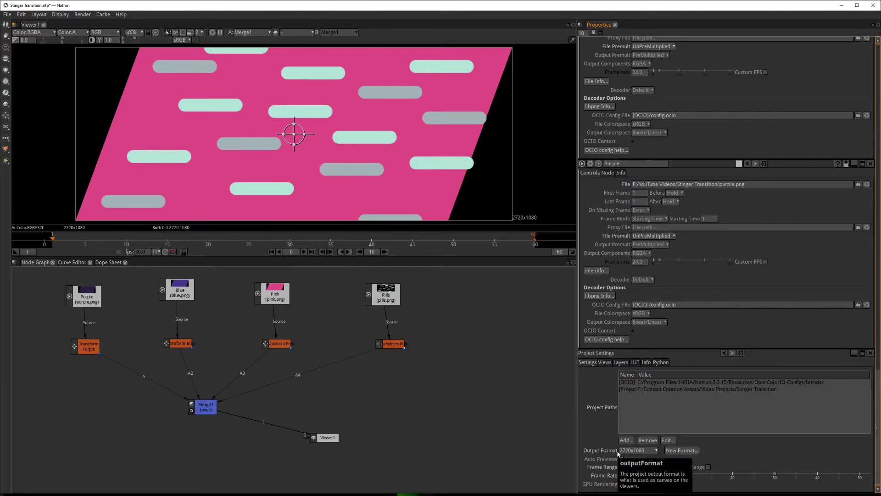
left_click(649, 452)
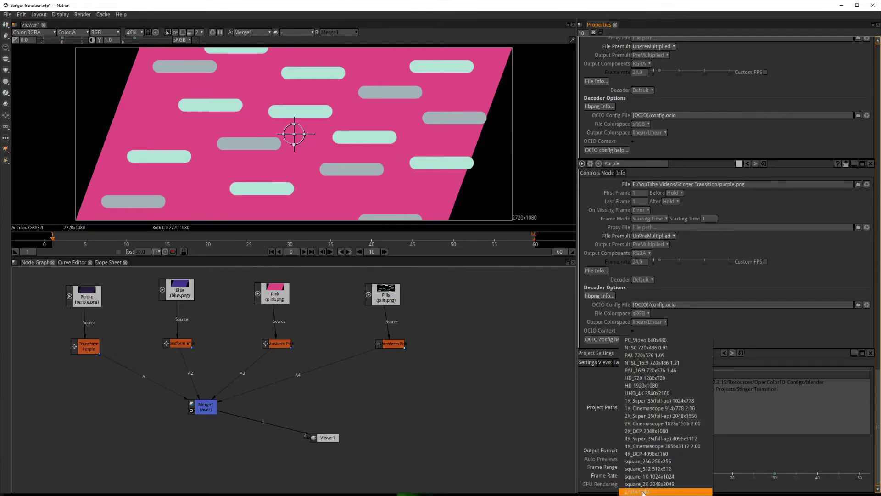
left_click(643, 385)
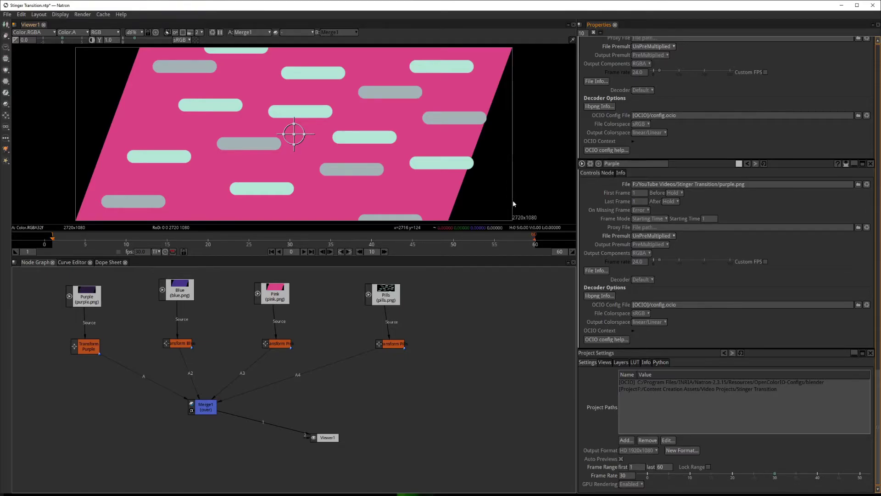
Add a CheckerBoard node beside the Merge node and connect it to the Merge node's B input as background
left_click(6, 25)
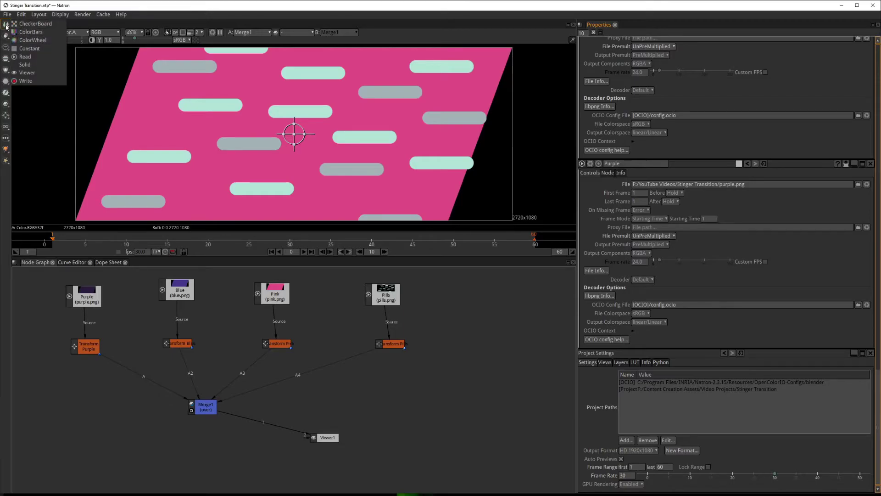
left_click(40, 26)
left_click_drag(309, 380, 99, 405)
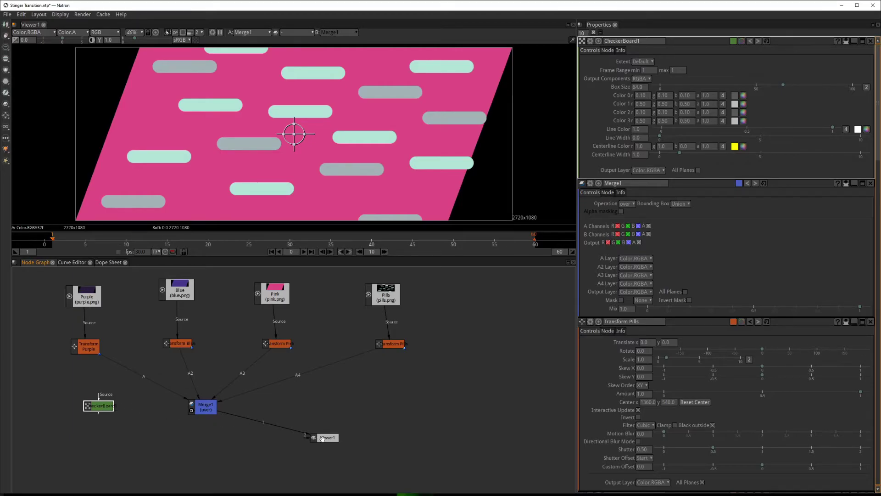
left_click(206, 408)
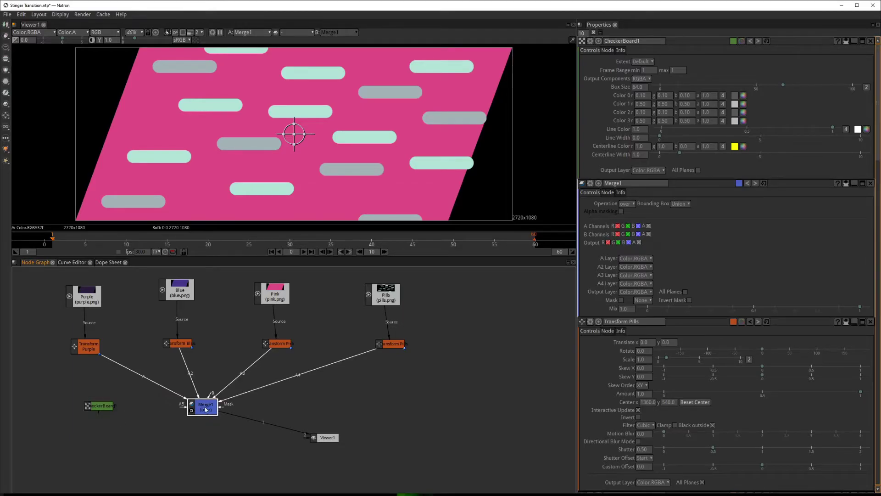
left_click_drag(209, 396, 105, 406)
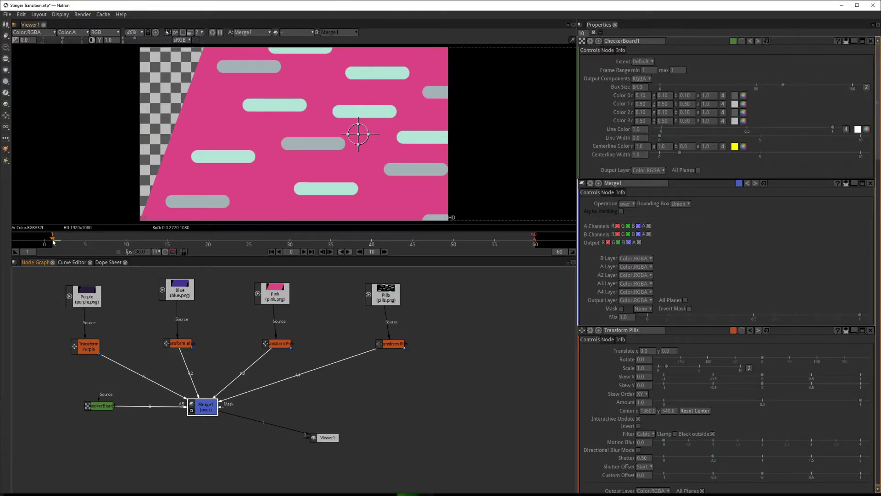
Go to frame 1 and set Transform Purple's X translation to 1920
mouse_move(53, 240)
left_mouse_down()
mouse_move(537, 242)
mouse_move(54, 246)
left_mouse_up()
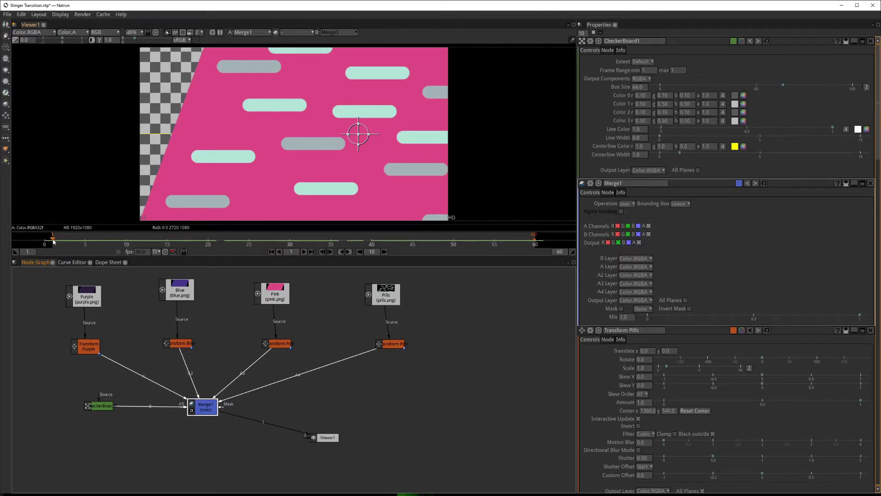
mouse_move(53, 242)
left_mouse_down()
mouse_move(544, 241)
mouse_move(55, 240)
left_mouse_up()
mouse_move(59, 241)
left_mouse_down()
mouse_move(78, 240)
mouse_move(56, 241)
left_mouse_up()
left_click(89, 349)
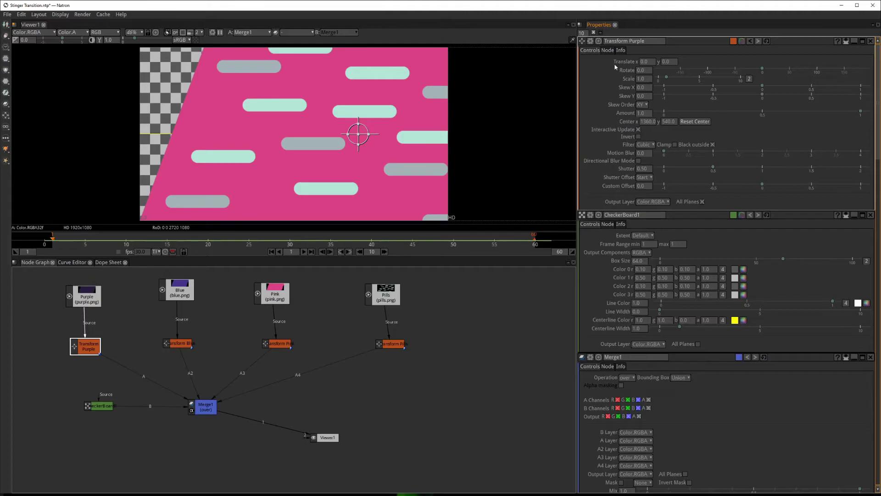
left_click(642, 63)
type("1920")
key("Return")
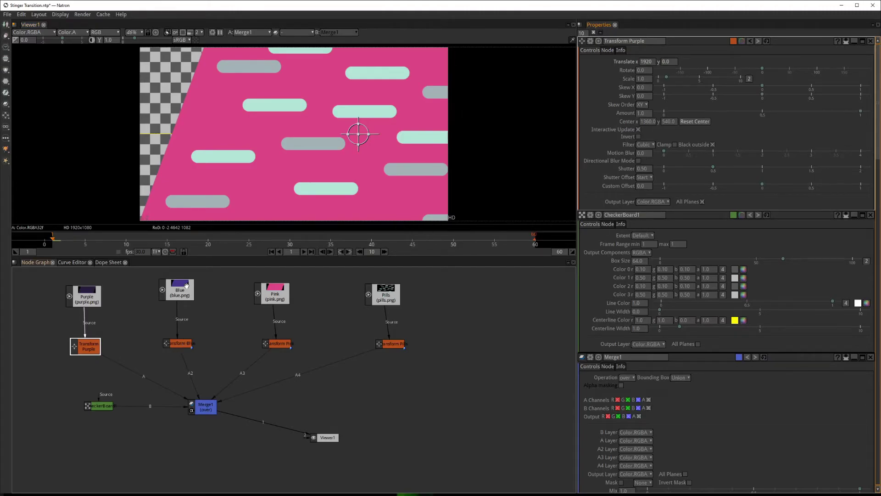
Set the X translation of both Transform Blue and Transform Pink to 1920
left_click(181, 344)
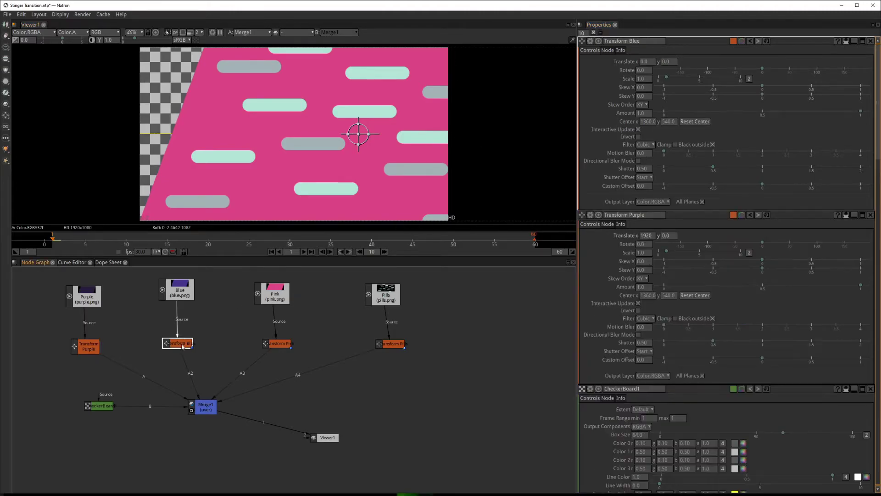
double_click(640, 62)
type("1920")
key("Return")
double_click(276, 343)
left_click_drag(650, 61, 631, 63)
type("1920")
key("Return")
Set Transform Pills' X translation to -2720 so the pills start outside the frame
left_click(378, 296)
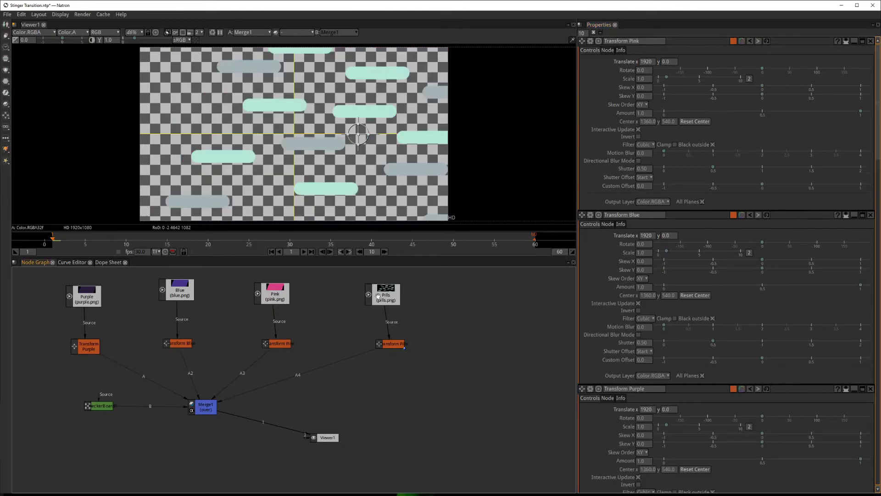
double_click(393, 343)
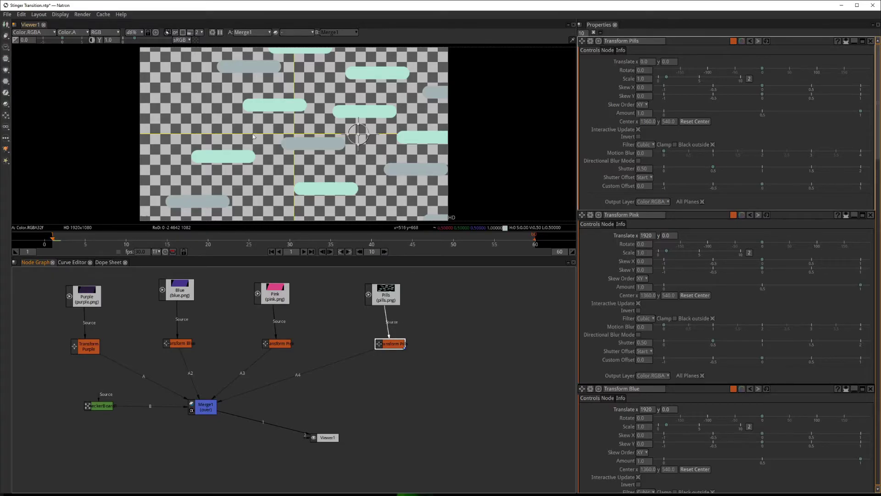
left_click(650, 62)
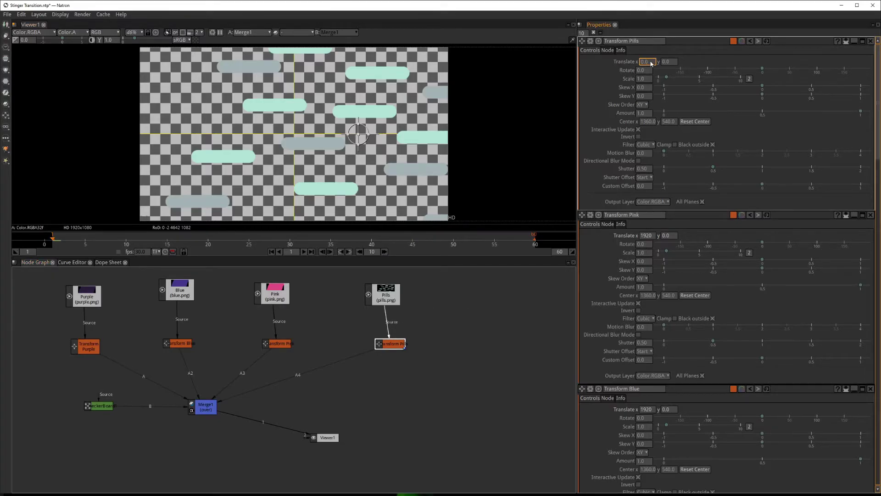
left_click_drag(651, 63, 637, 62)
key("BackSpace")
type("-1920")
key("Return")
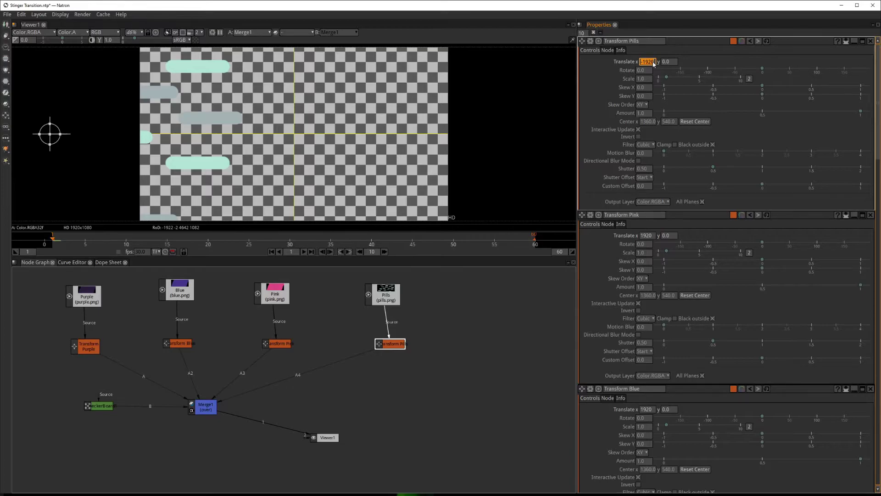
type("-2720")
key("Return")
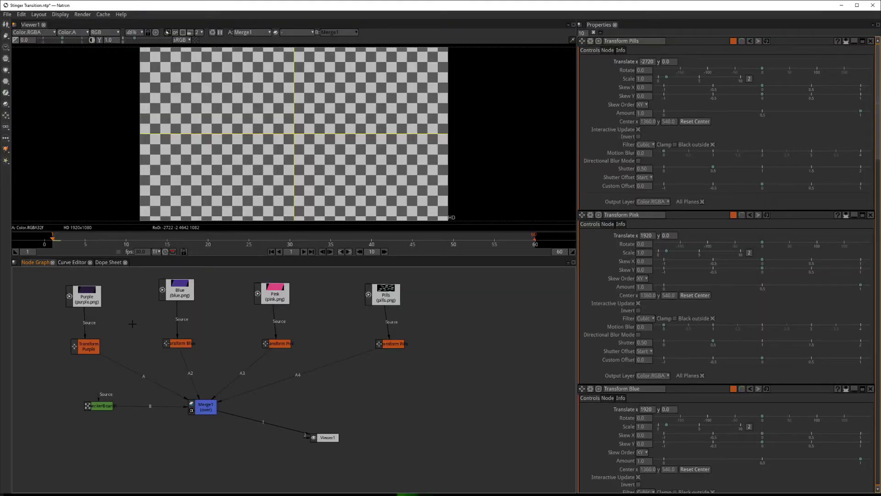
Set a keyframe on Transform Purple's X translation at frame 1
left_click(90, 347)
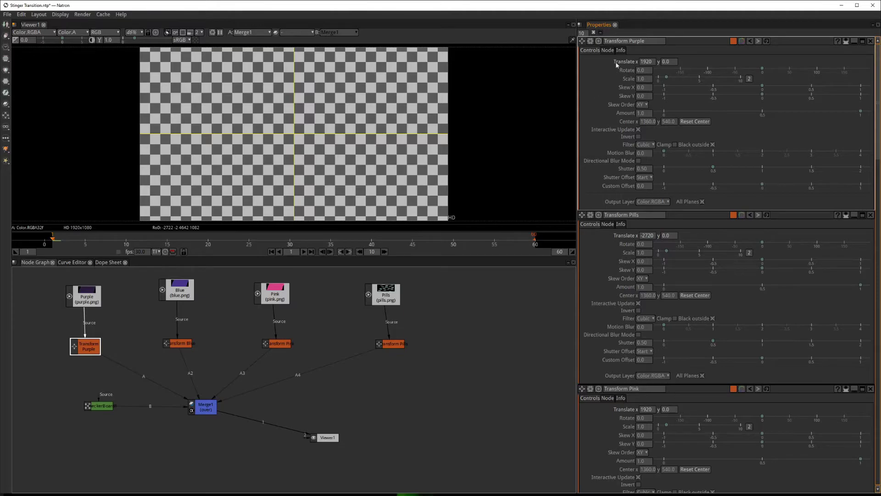
double_click(645, 62)
right_click(653, 62)
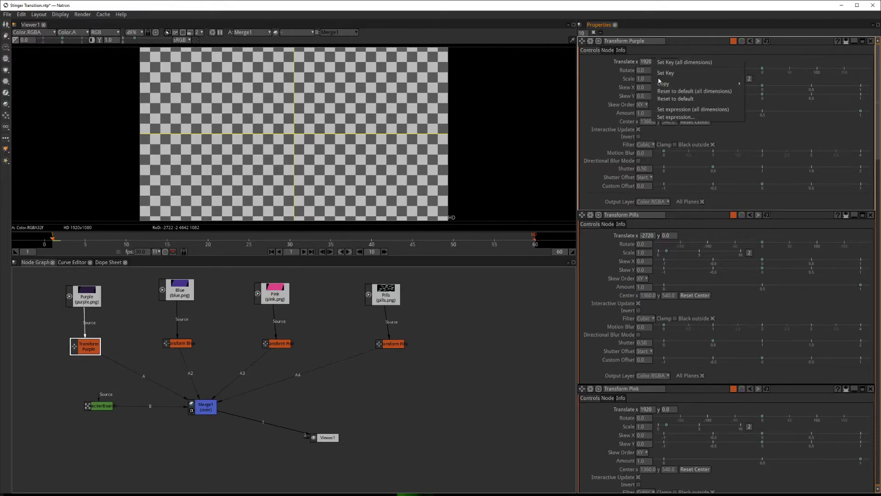
left_click(669, 74)
left_click(649, 62)
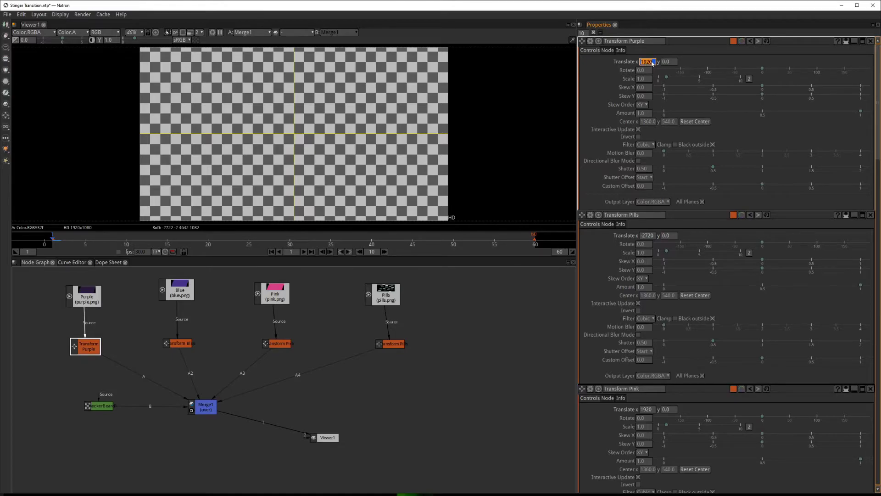
left_click(599, 88)
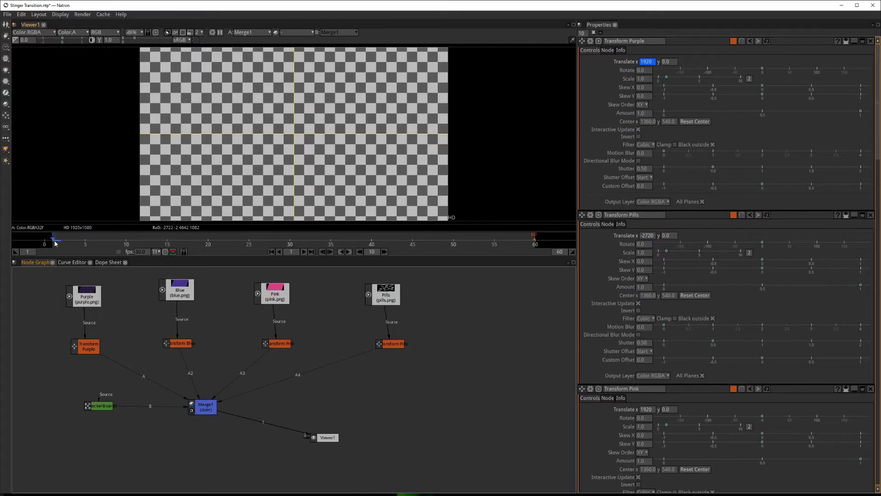
Go to frame 16 and set Transform Purple's X translation to -400 there
left_click(177, 247)
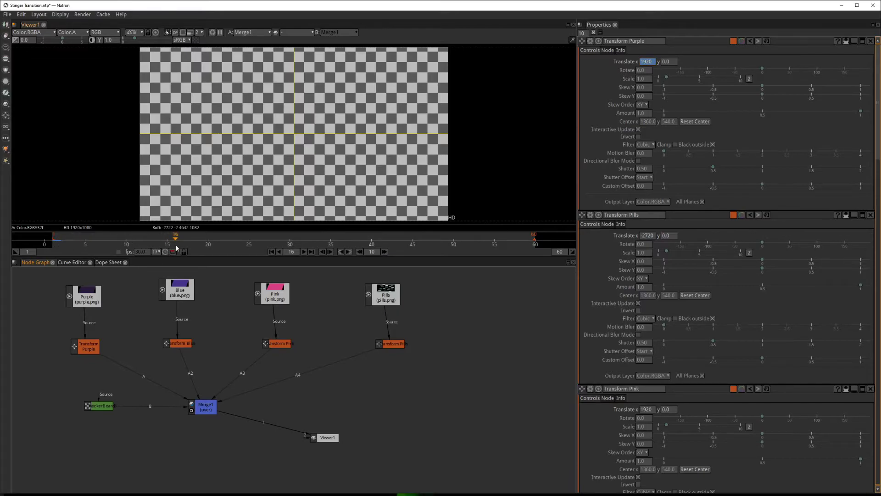
left_click(93, 349)
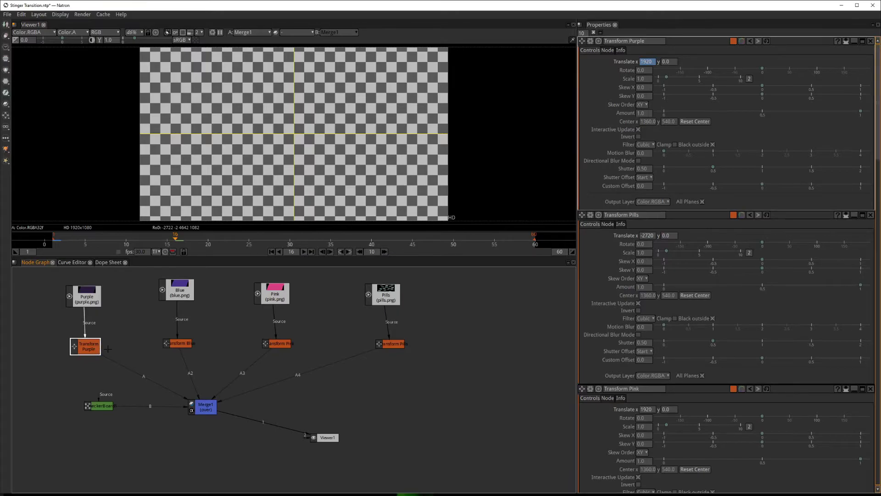
left_click(644, 62)
double_click(653, 65)
left_click(641, 63)
type("-400")
key("Return")
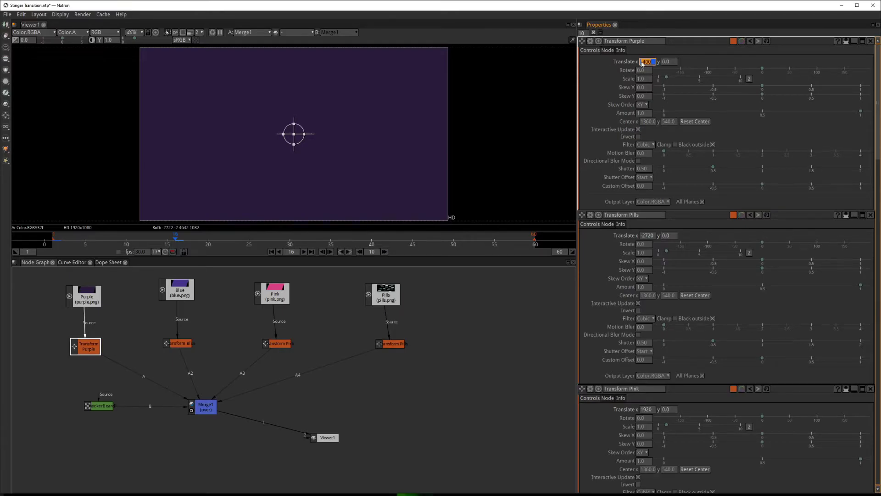
Play the purple panel's animation from frame 1, stop playback and return to frame 16
left_click(52, 233)
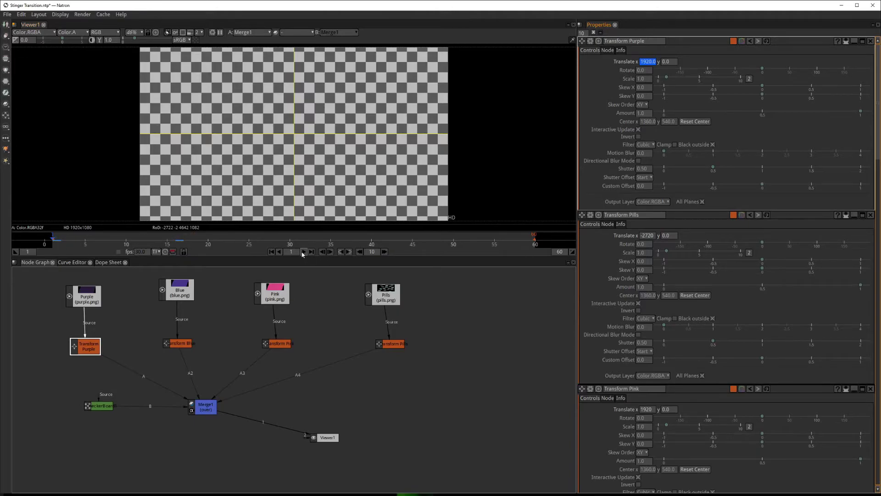
left_click(304, 251)
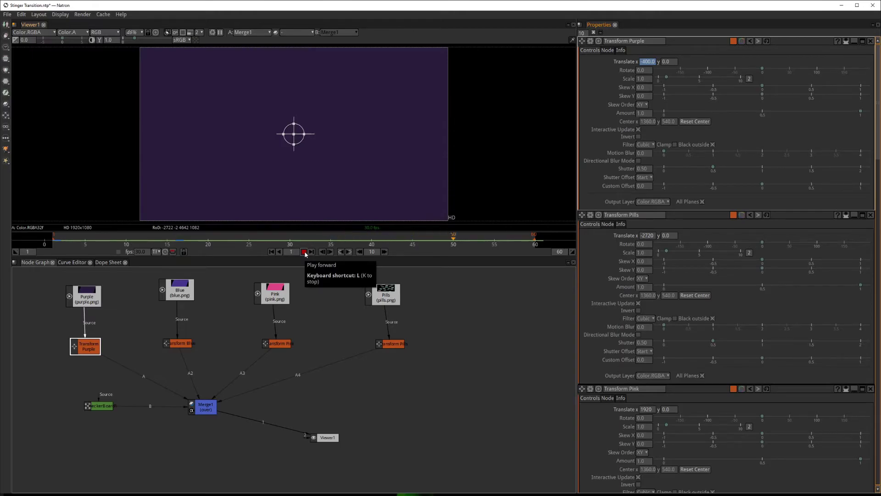
left_click(304, 252)
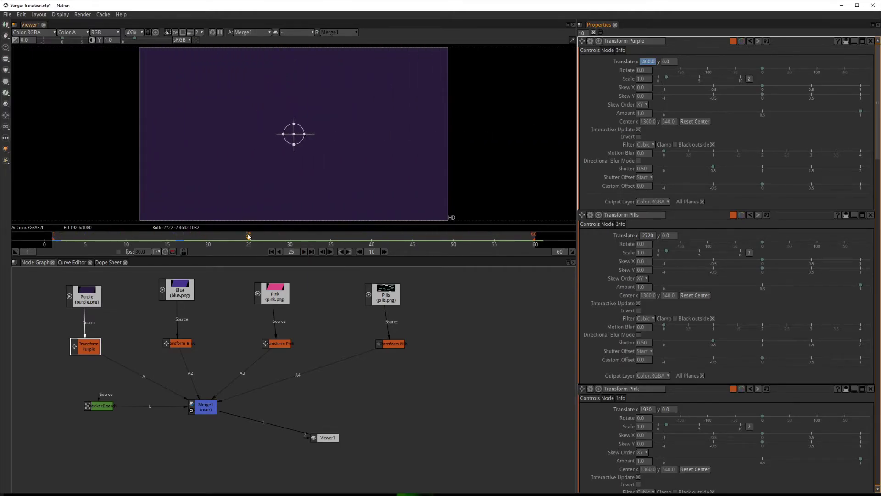
left_click_drag(249, 238, 173, 240)
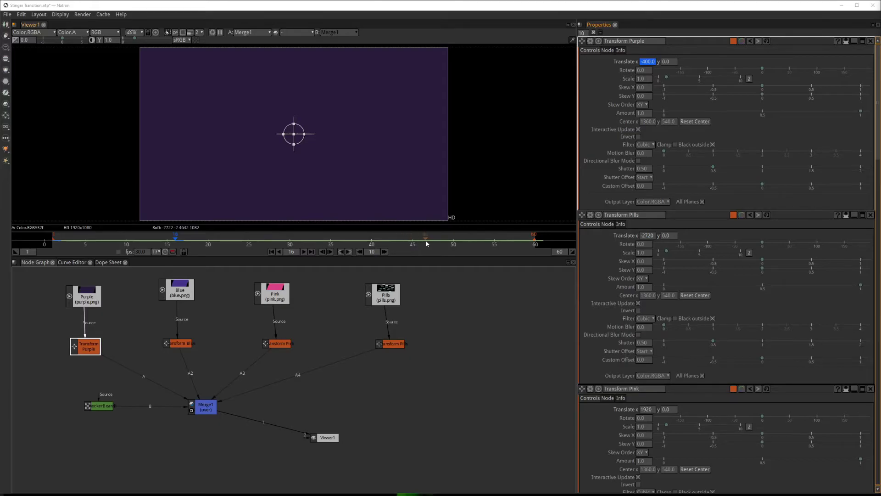
Go to frame 51 and set a keyframe on Transform Purple's X translation there
left_click(462, 243)
left_click(648, 63)
right_click(649, 64)
left_click(660, 85)
left_click(651, 64)
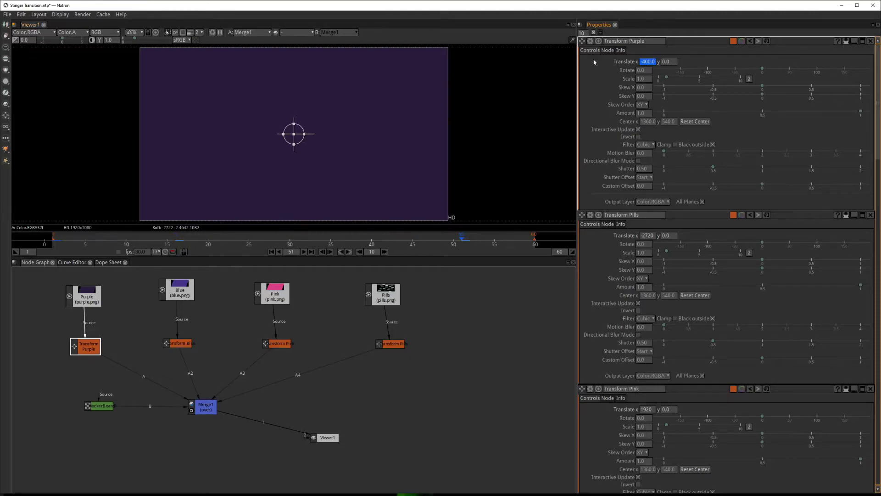
Key Transform Purple's X translation at frame 60 so the panel exits the frame, play the animation, and return to frame 1
double_click(644, 62)
left_click(534, 243)
left_click(304, 252)
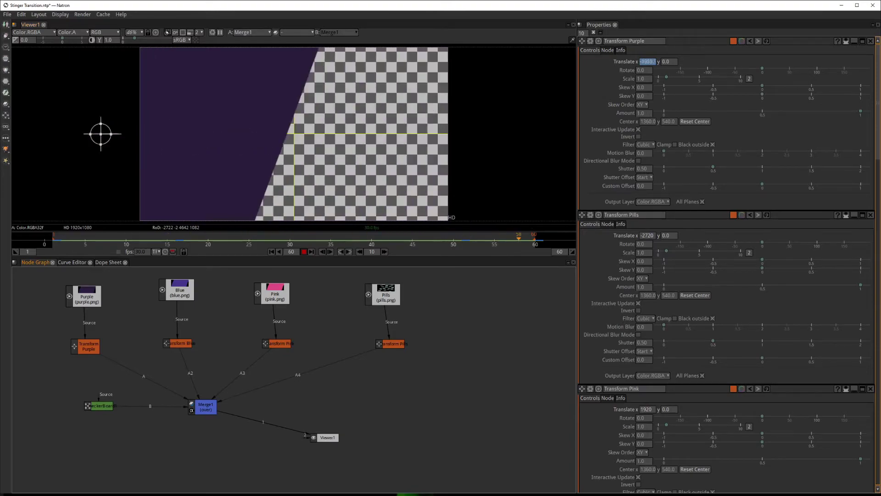
left_click(305, 252)
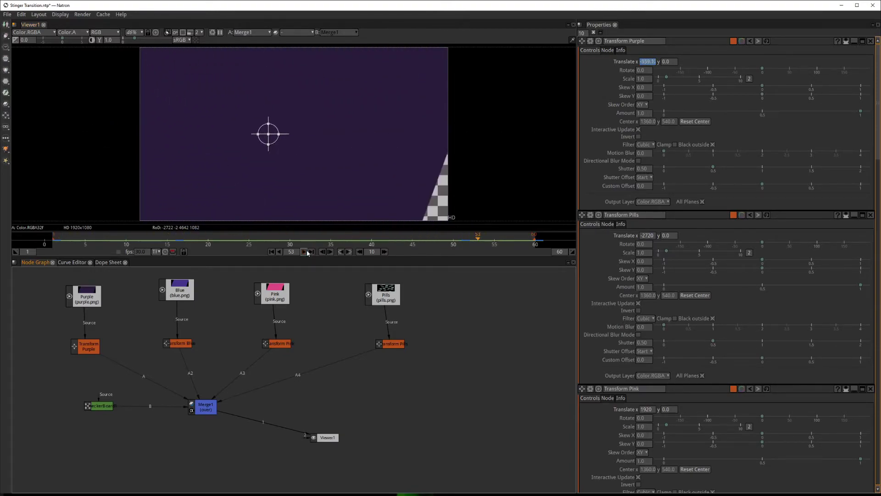
key("ctrl+Left")
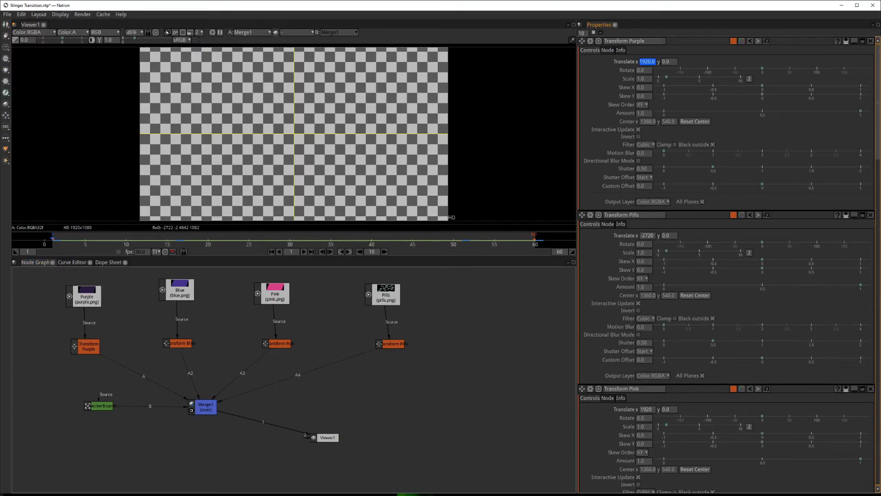
Open Transform Blue's properties and set a keyframe on its X translation at frame 6
double_click(177, 344)
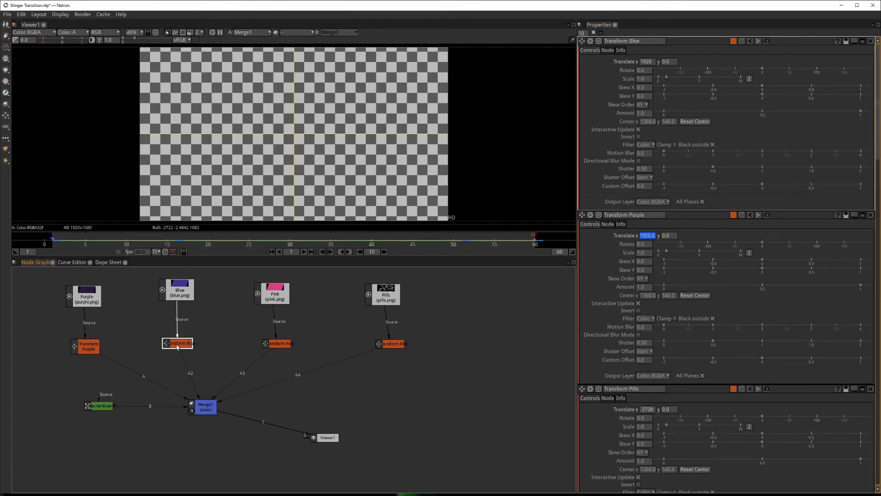
left_click(96, 244)
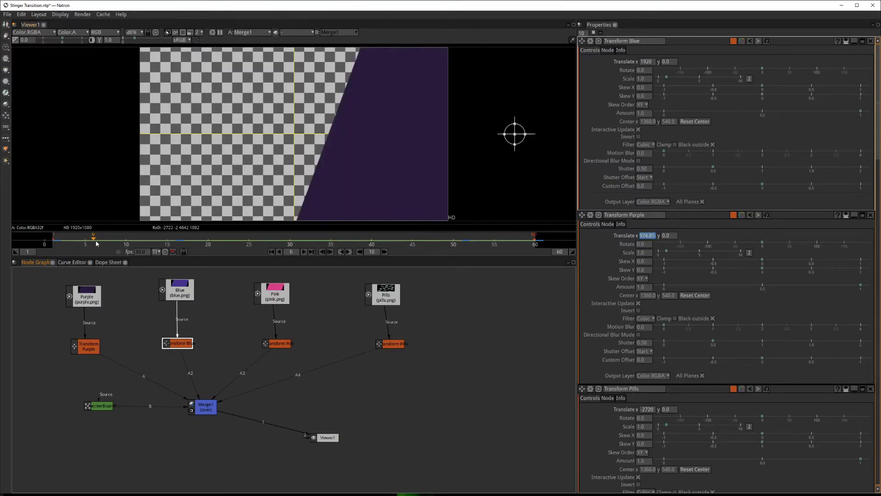
double_click(649, 63)
right_click(648, 65)
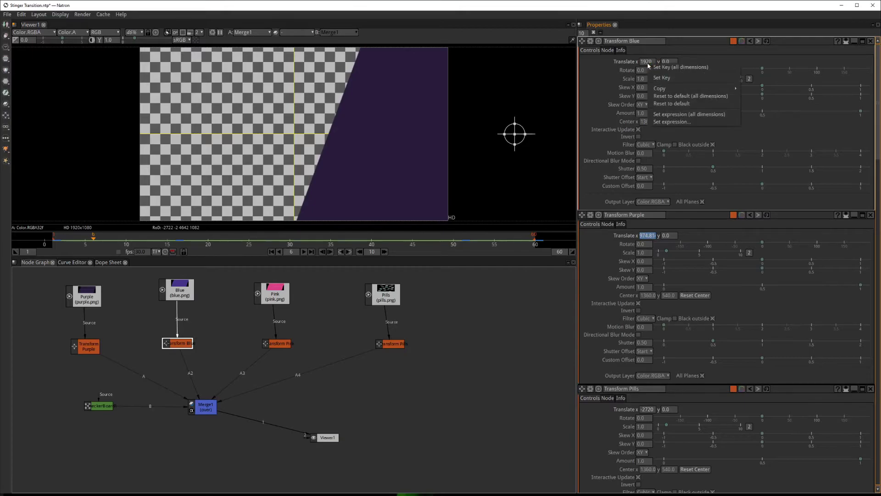
left_click(651, 70)
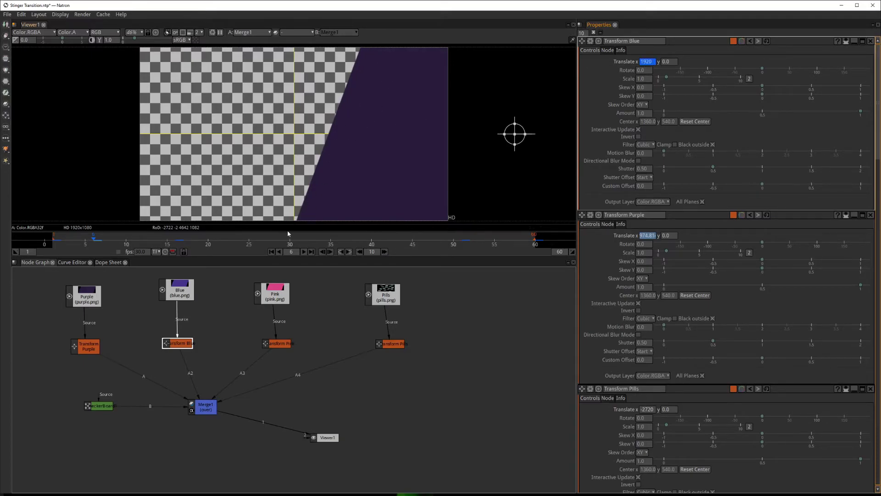
Go to frame 18 and set Transform Blue's X translation to -400 there
left_click(192, 241)
left_click(641, 64)
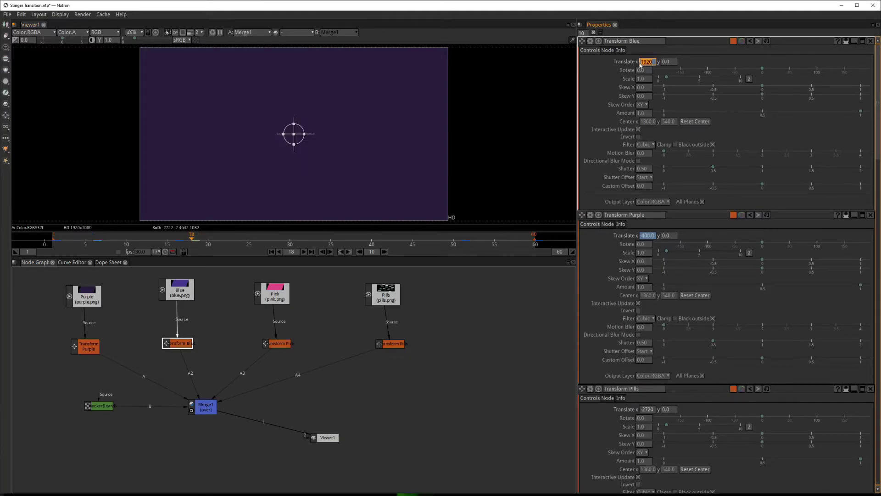
type("-400")
key("Return")
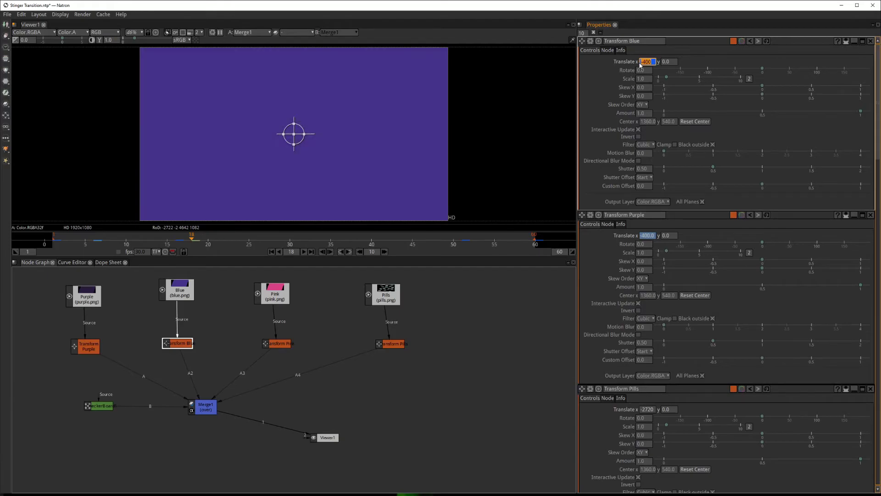
Set a holding keyframe on Transform Blue's X translation at frame 46
left_click(422, 240)
right_click(648, 62)
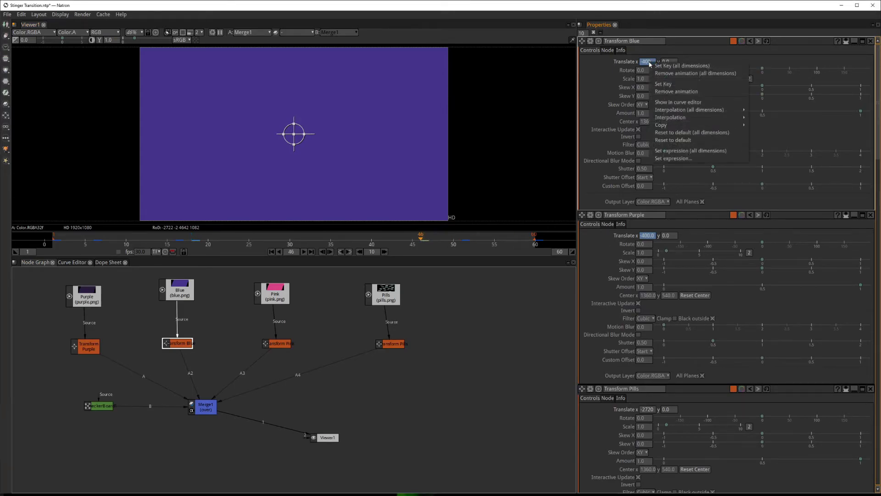
left_click(670, 86)
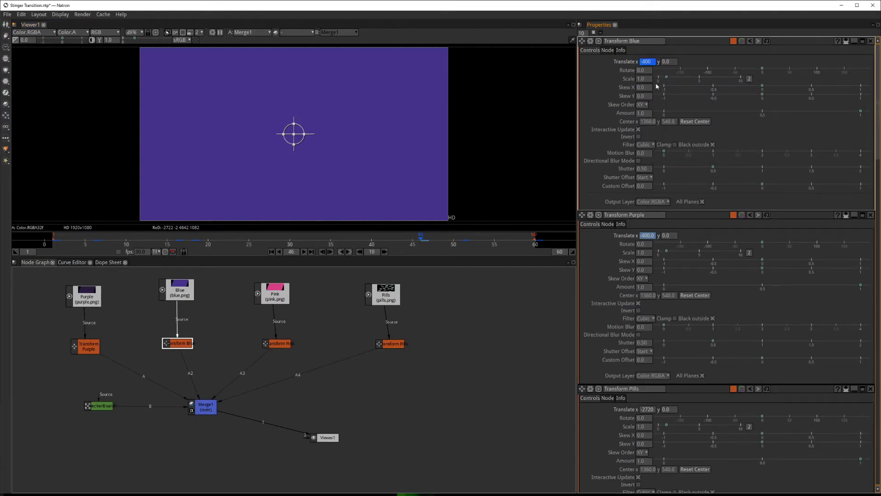
Set Transform Blue's X translation to -2720 at frame 58 and play the animation
left_click(519, 244)
left_click(644, 61)
type("-2720")
key("Return")
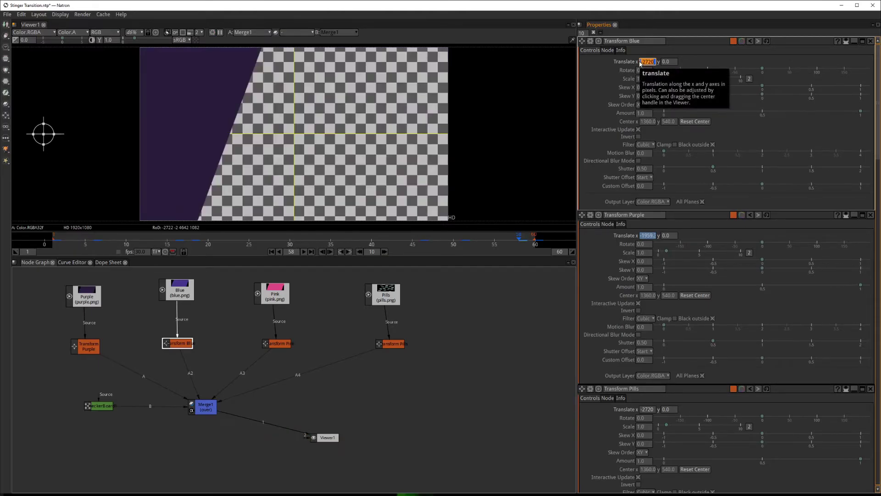
left_click(303, 252)
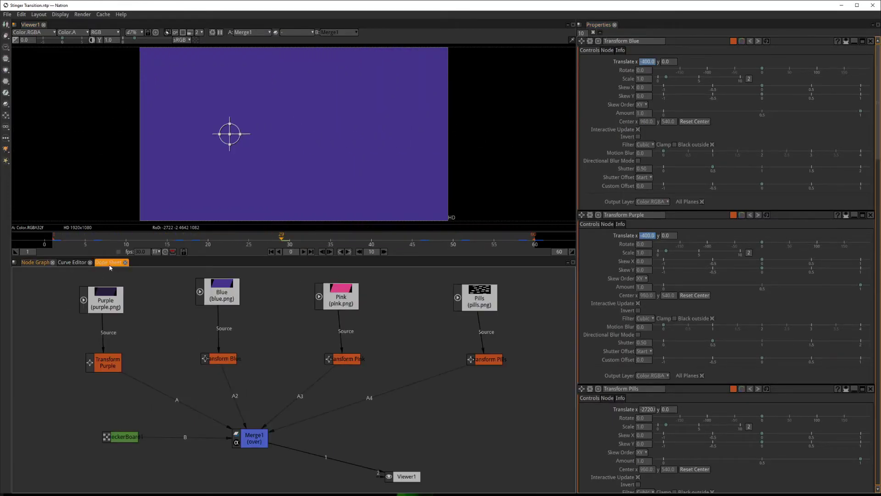
Examine the purple and blue transforms' keyframes in the Dope Sheet and return to the Node Graph
left_click(110, 267)
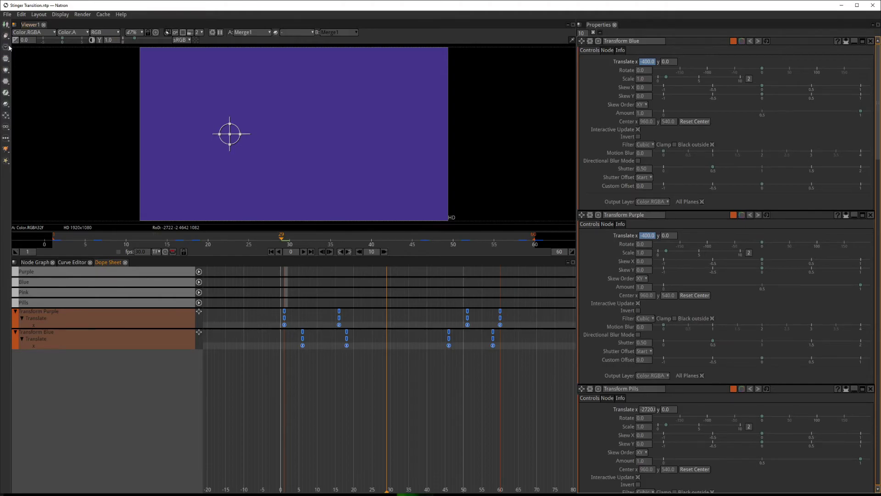
left_click(5, 15)
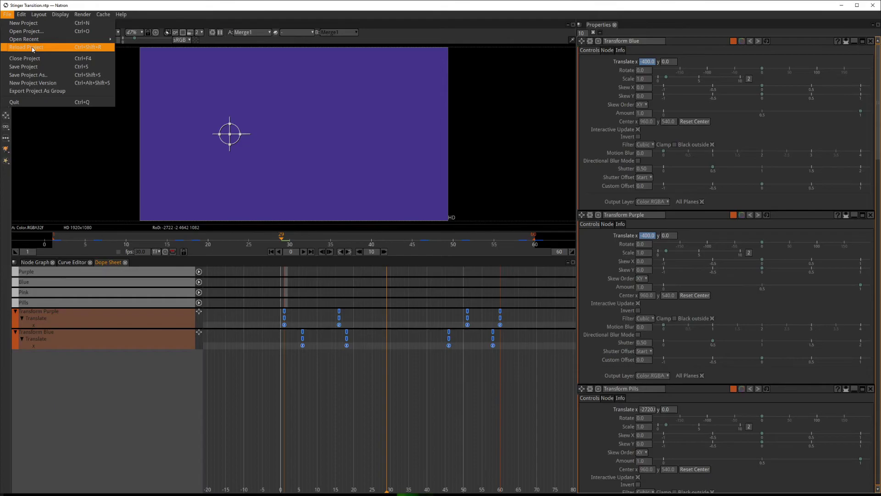
left_click(34, 264)
left_click(37, 261)
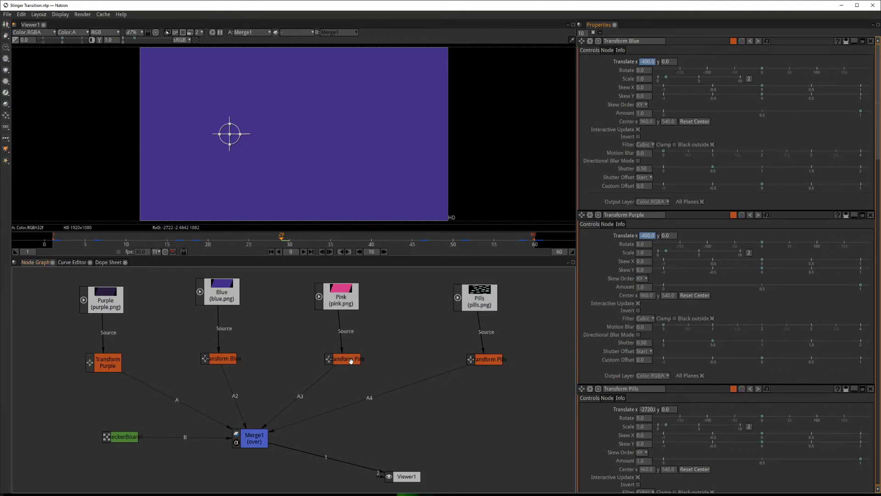
Open Transform Pink's properties and set a keyframe on its X translation at frame 11
double_click(352, 364)
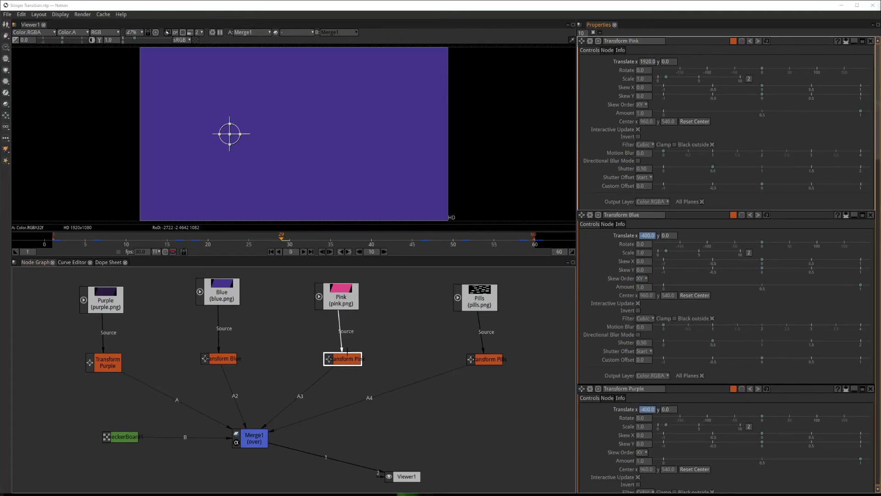
left_click(135, 242)
double_click(647, 62)
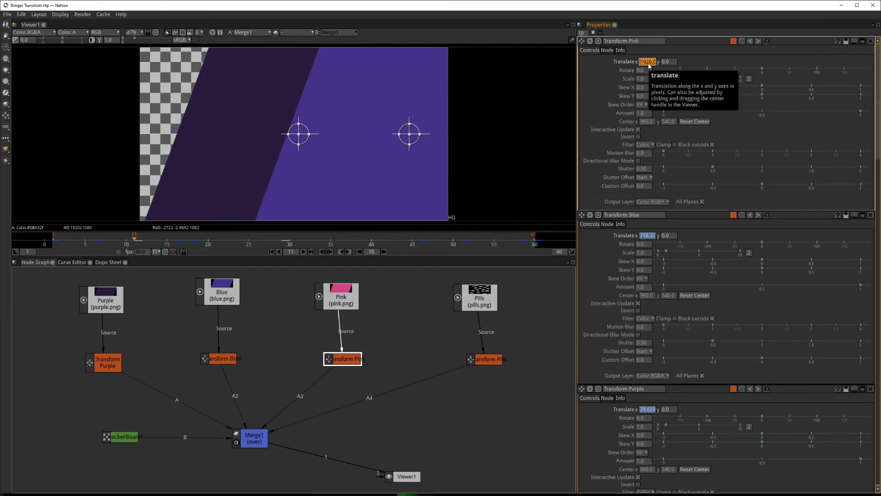
right_click(648, 66)
left_click(671, 79)
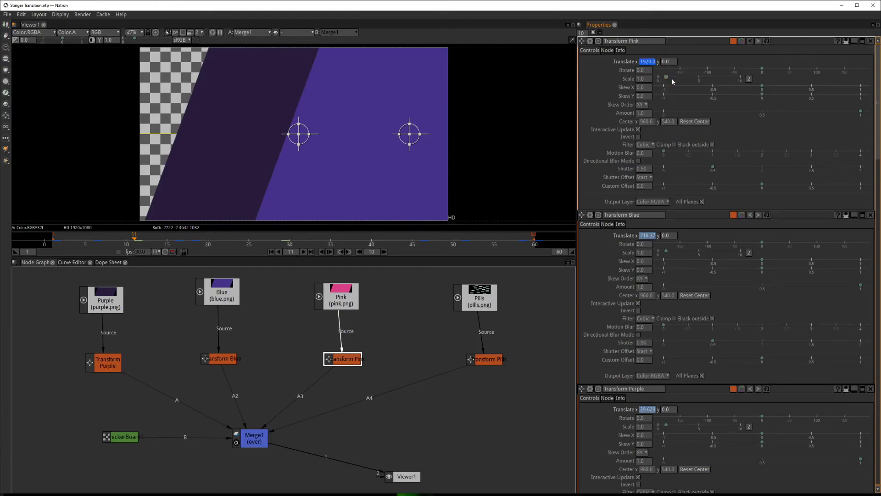
left_click(403, 321)
Go to frame 20 and set Transform Pink's X translation to -400 there
left_click(208, 238)
left_click(344, 358)
left_click(649, 63)
double_click(649, 63)
type("-40")
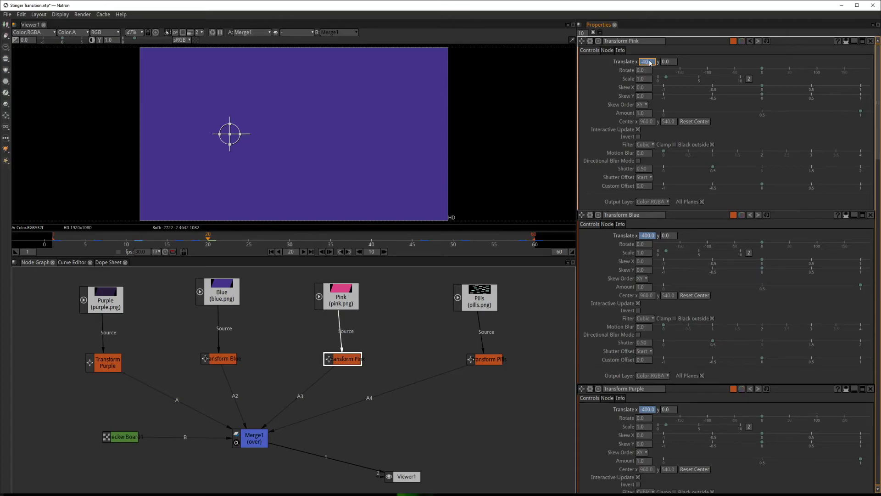
type("0")
key("Return")
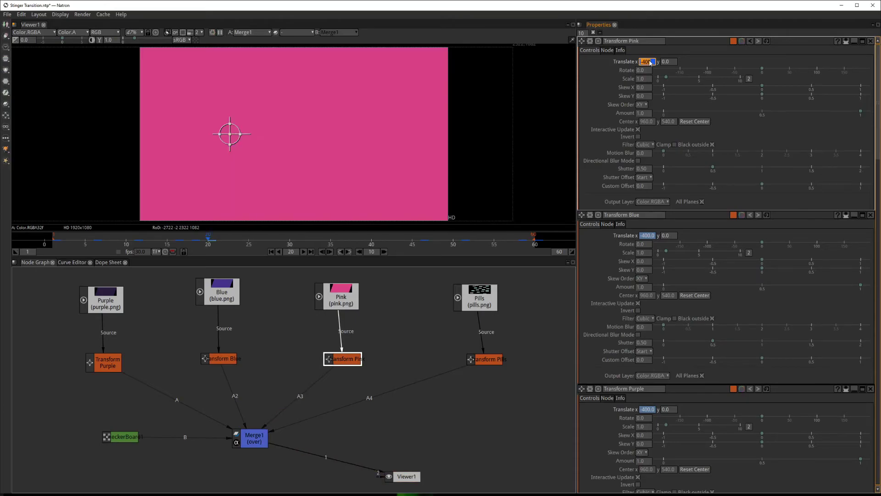
Set a holding keyframe on Transform Pink's X translation at frame 41
left_click(379, 242)
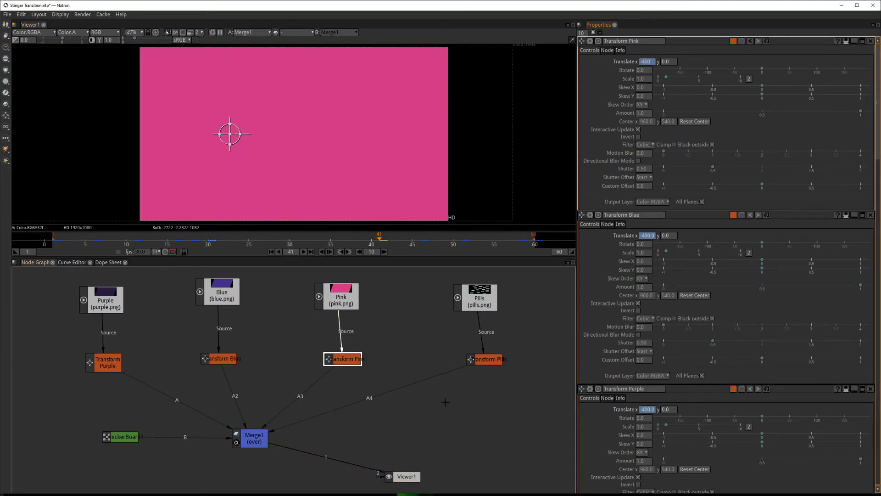
double_click(649, 62)
right_click(650, 64)
left_click(659, 86)
Set Transform Pink's X translation to -2720 at frame 56, play the combined animation and stop it
left_click(352, 361)
left_click(502, 246)
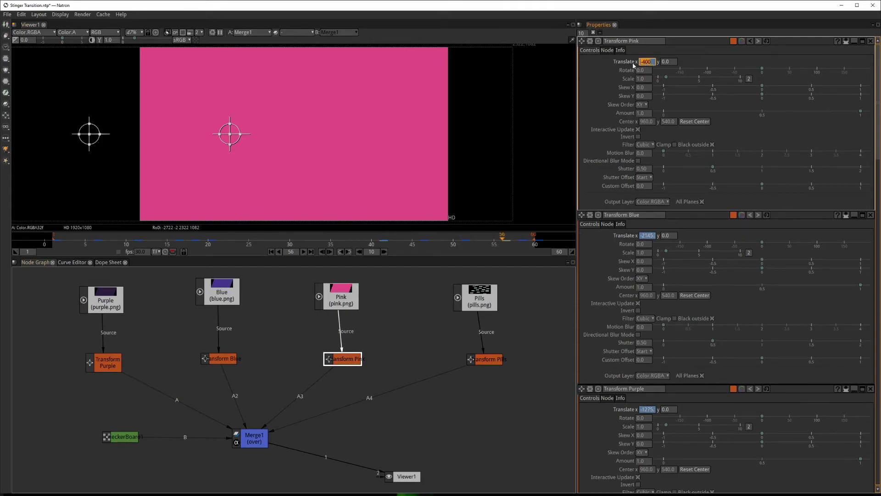
type("-2720")
key("Return")
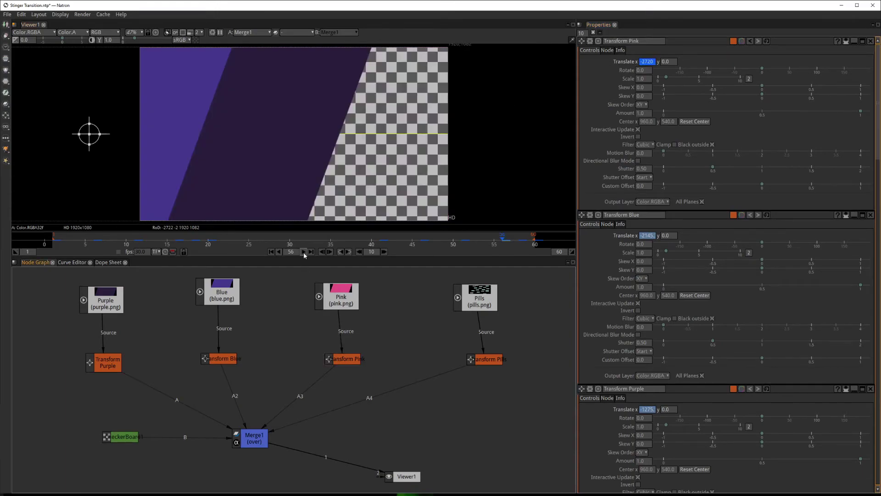
left_click(304, 252)
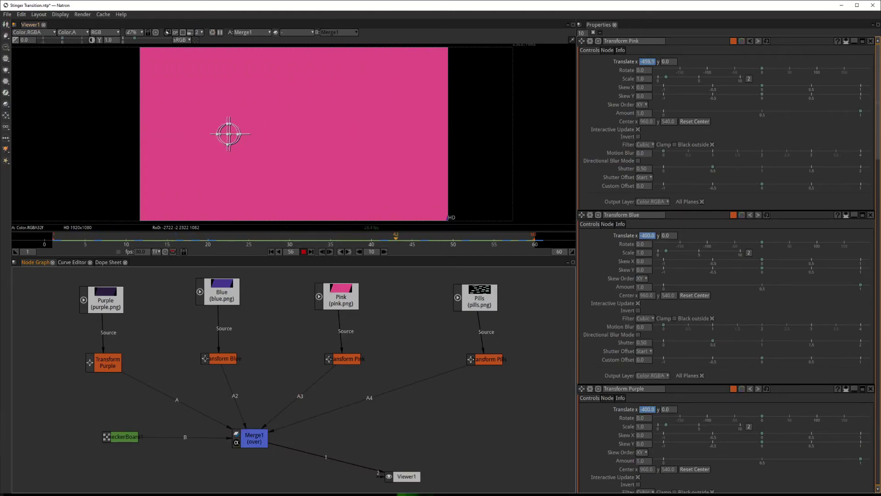
left_click(305, 252)
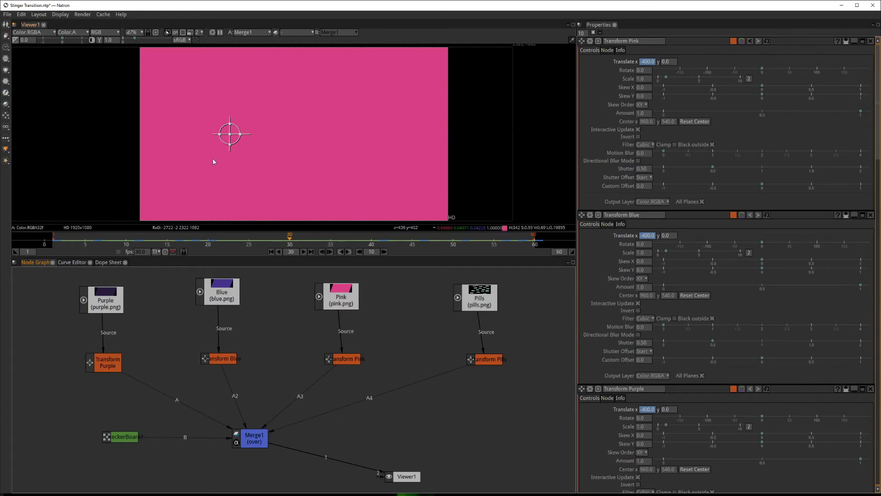
Open the Dope Sheet and view the interpolation options for the pink transform's keyframe at frame 20
left_click(107, 263)
scroll(362, 355, "up", 2)
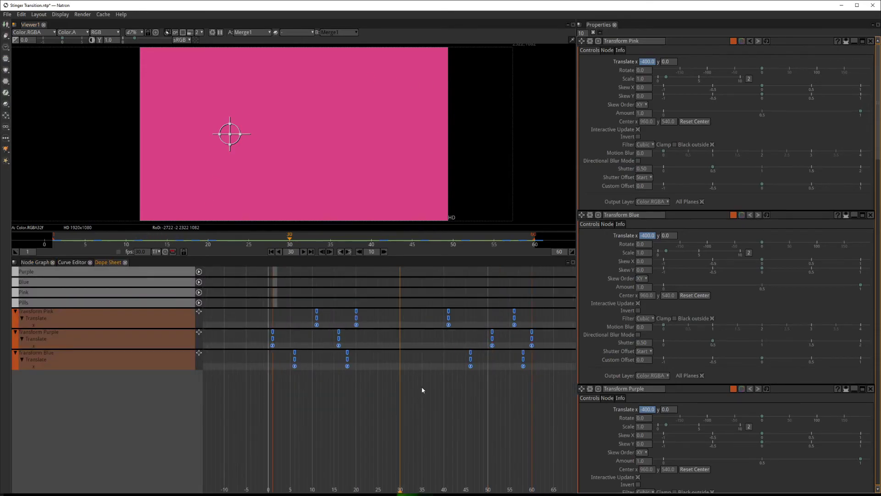
right_click(357, 325)
mouse_move(379, 341)
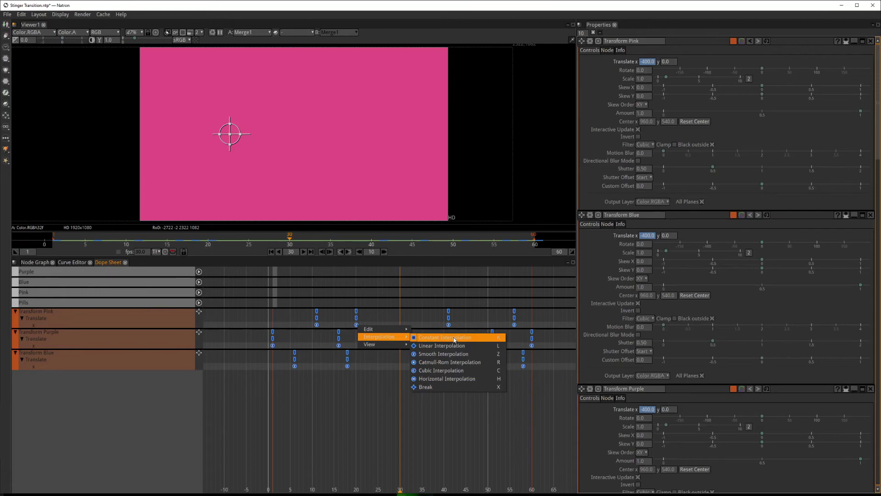
left_click(375, 392)
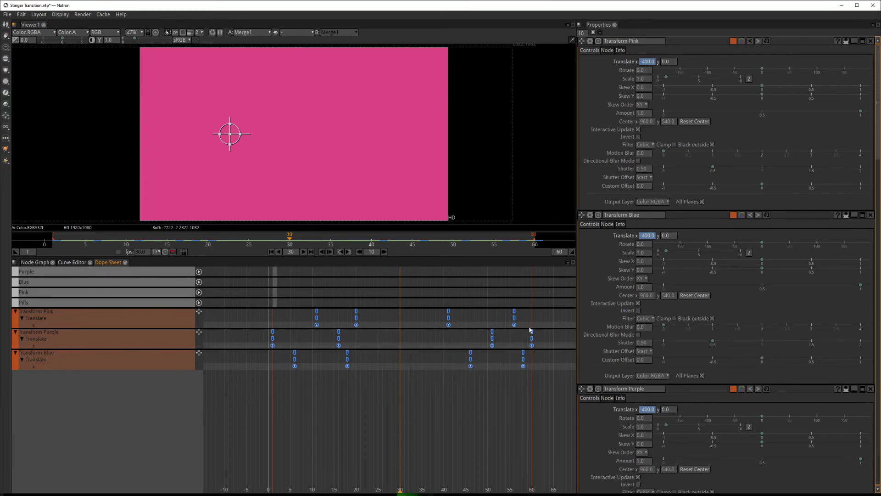
Set all pink, purple and blue transform keyframes to Linear Interpolation in the Dope Sheet and preview the motion
mouse_move(541, 298)
left_mouse_down()
mouse_move(338, 393)
mouse_move(242, 407)
left_mouse_up()
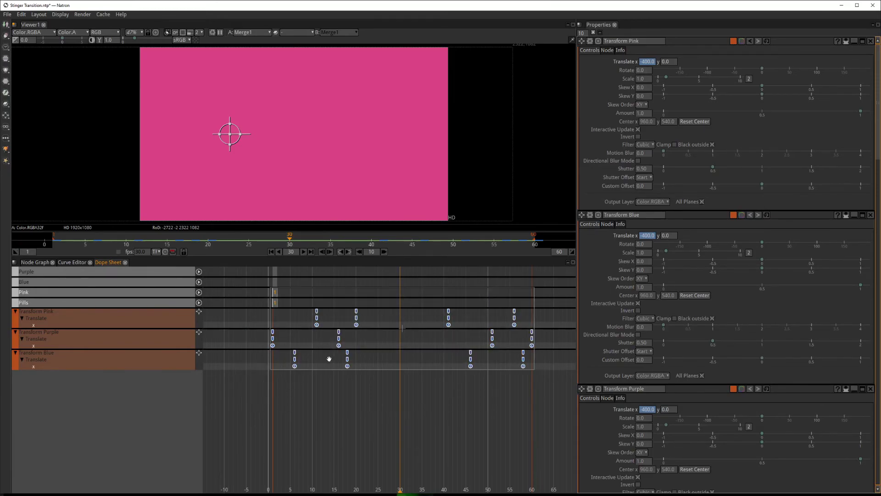
right_click(339, 345)
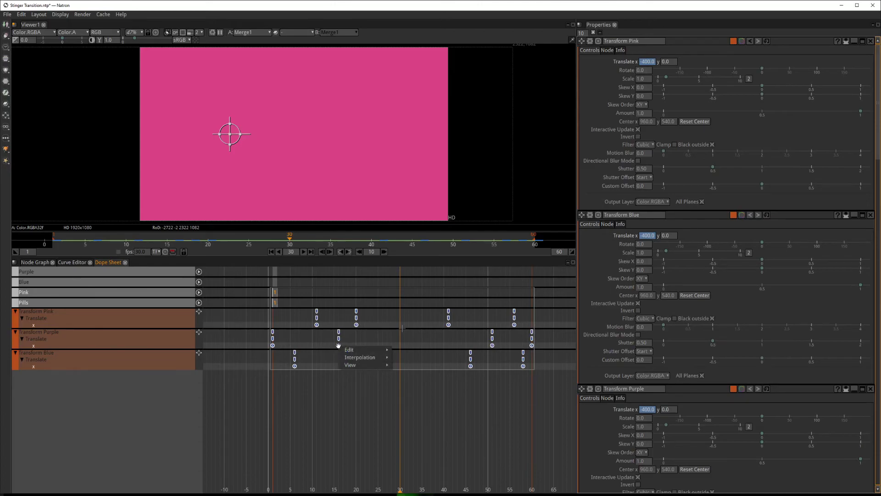
mouse_move(363, 357)
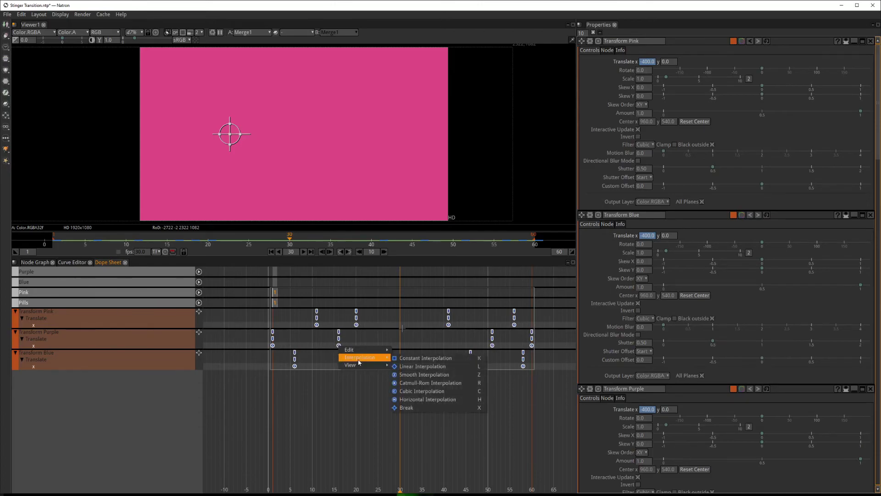
left_click(424, 365)
left_click(303, 251)
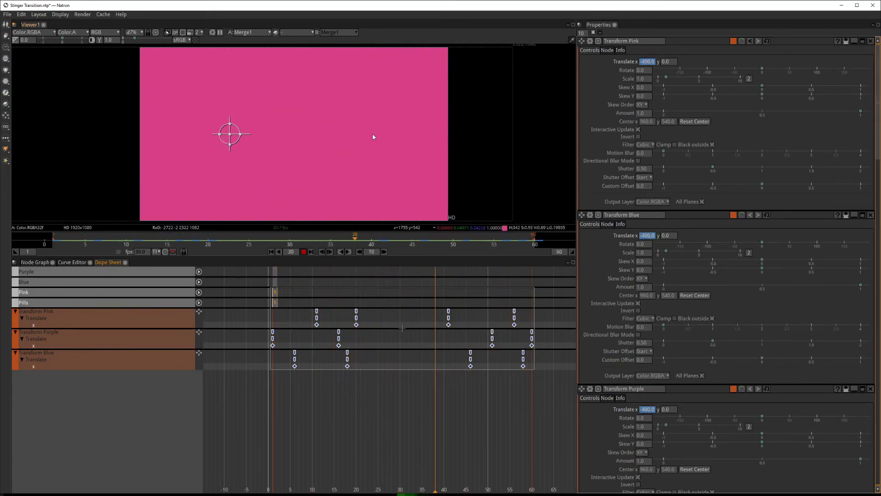
left_click(303, 252)
Set the selected pink, purple and blue transform keyframes to Horizontal Interpolation and play the animation
right_click(357, 327)
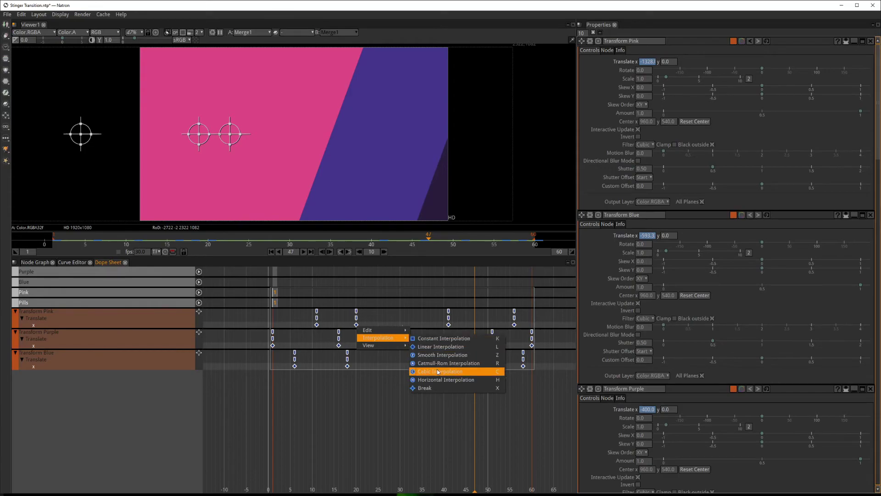
left_click(448, 381)
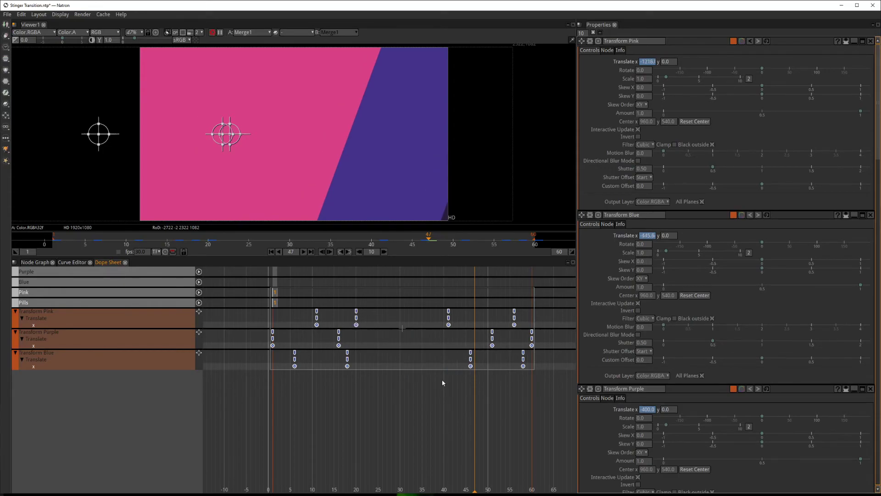
left_click(303, 252)
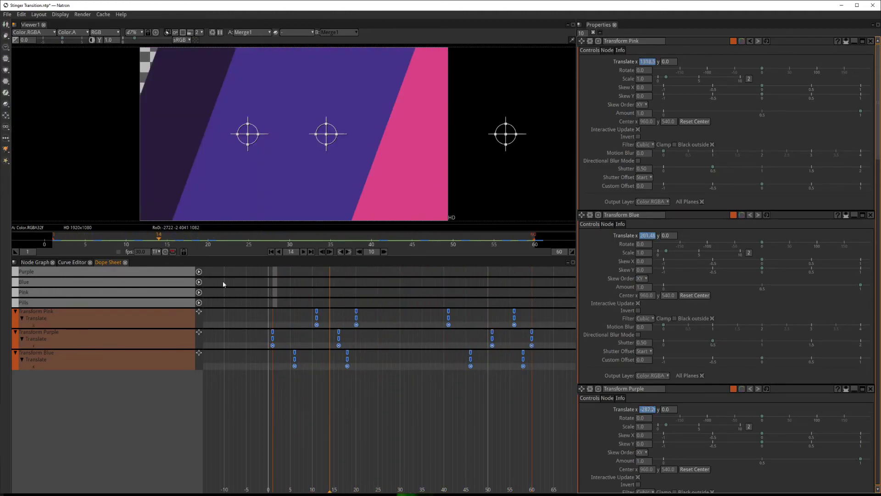
Select all pink, purple and blue transform keyframes in the Dope Sheet and switch them to Linear Interpolation for comparison
left_click(74, 263)
left_click_drag(552, 302, 242, 397)
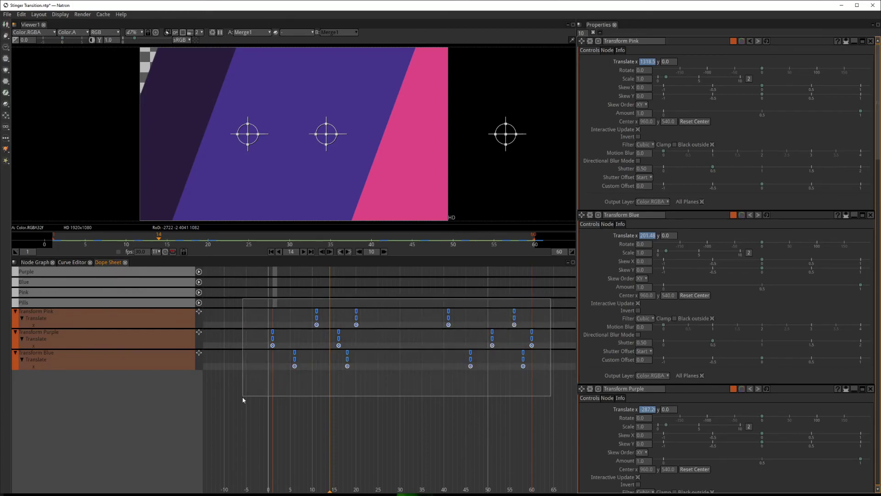
right_click(355, 325)
mouse_move(379, 338)
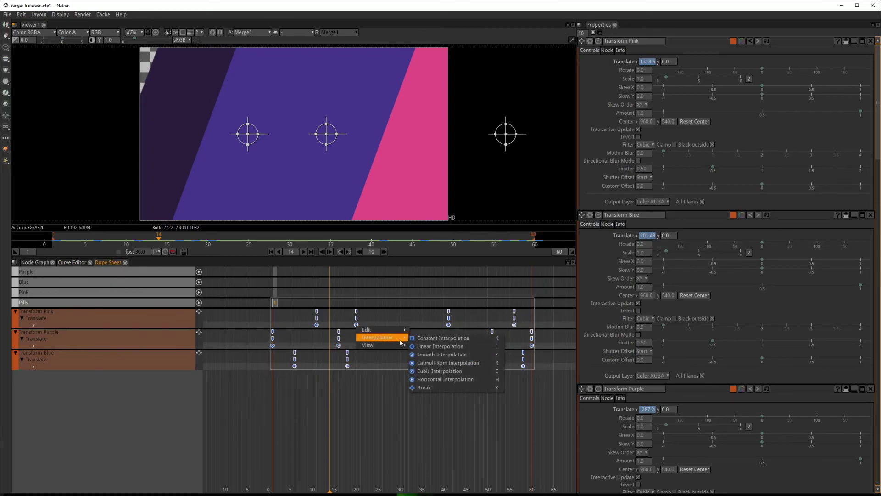
left_click(436, 349)
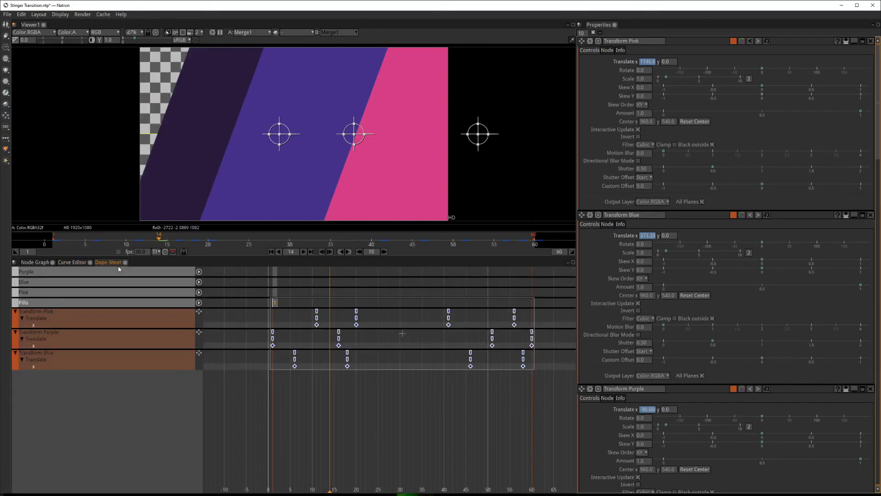
Return the selected pink, purple and blue transform keyframes to Horizontal Interpolation
right_click(355, 325)
mouse_move(372, 340)
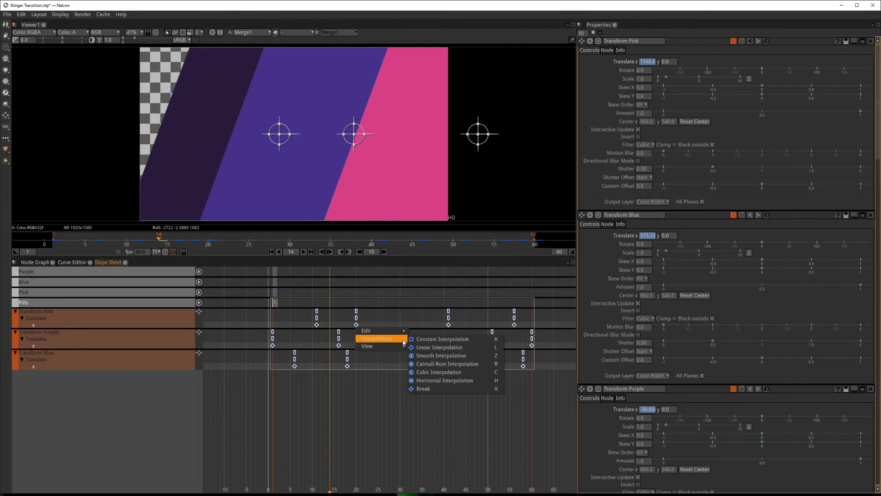
left_click(457, 382)
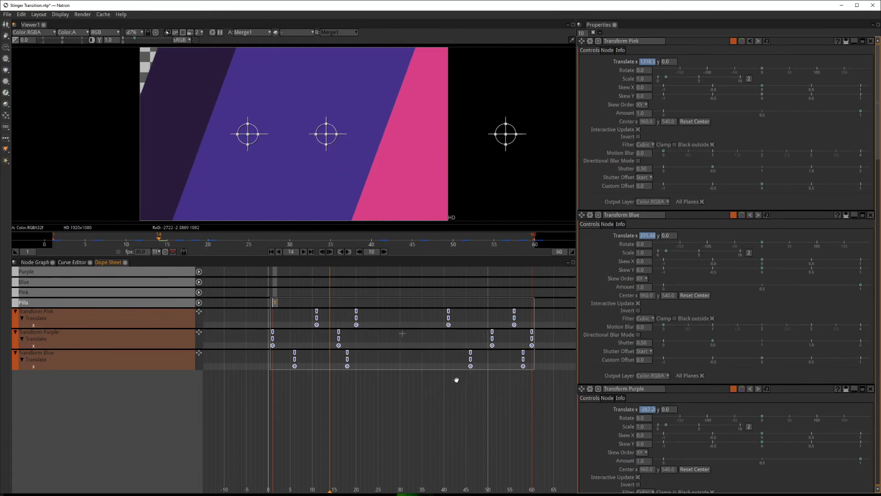
Open Transform Pills from the Node Graph and set a keyframe on its X translation at frame 21
left_click(40, 264)
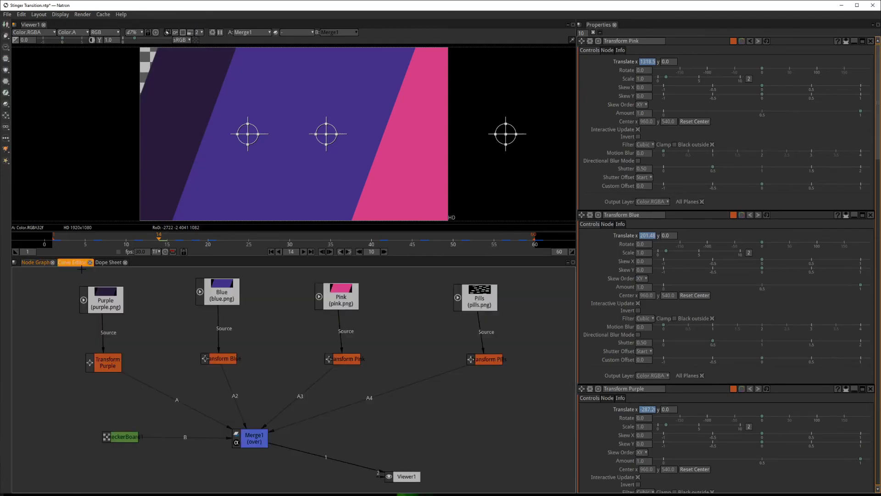
left_click_drag(160, 242, 52, 244)
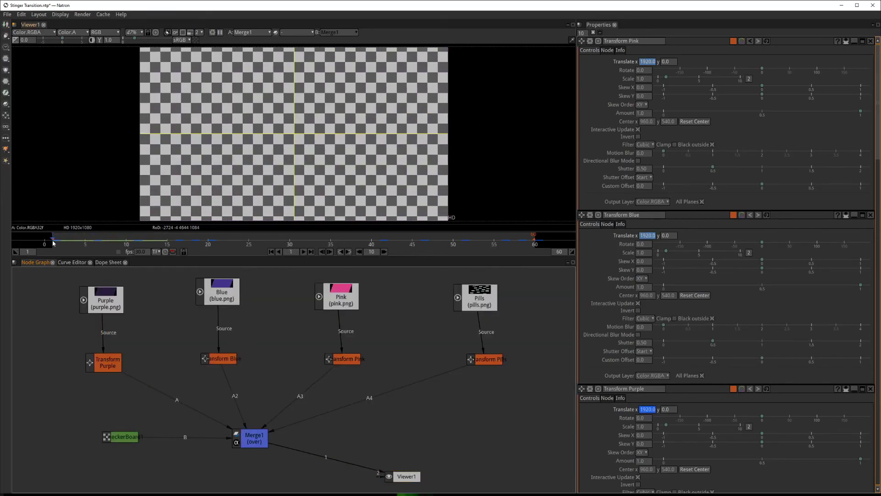
left_click(489, 362)
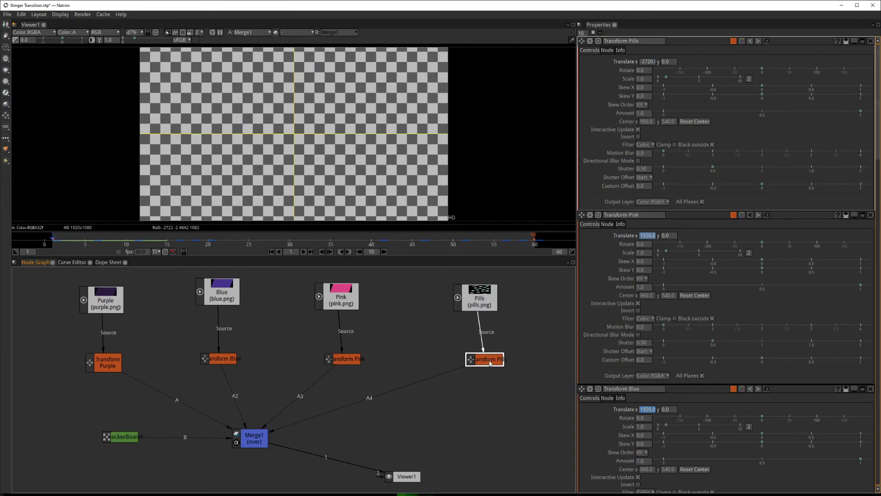
left_click(649, 64)
left_click(212, 244)
left_click(651, 63)
right_click(651, 63)
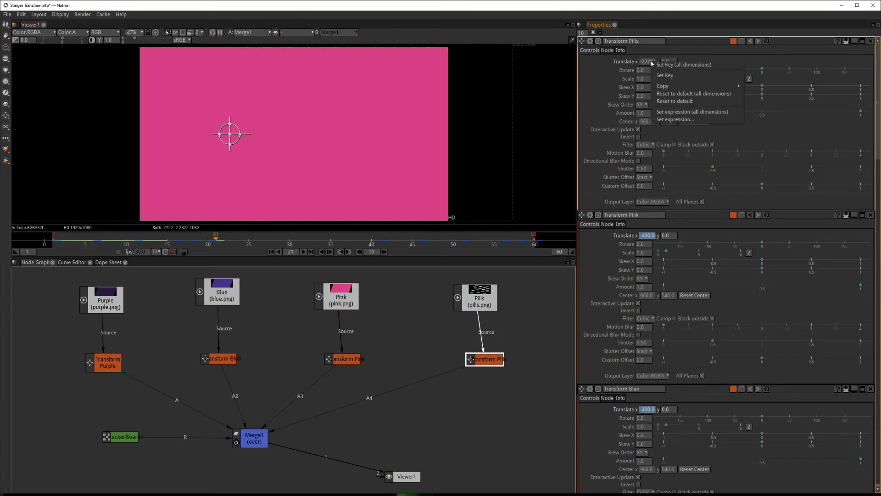
left_click(671, 76)
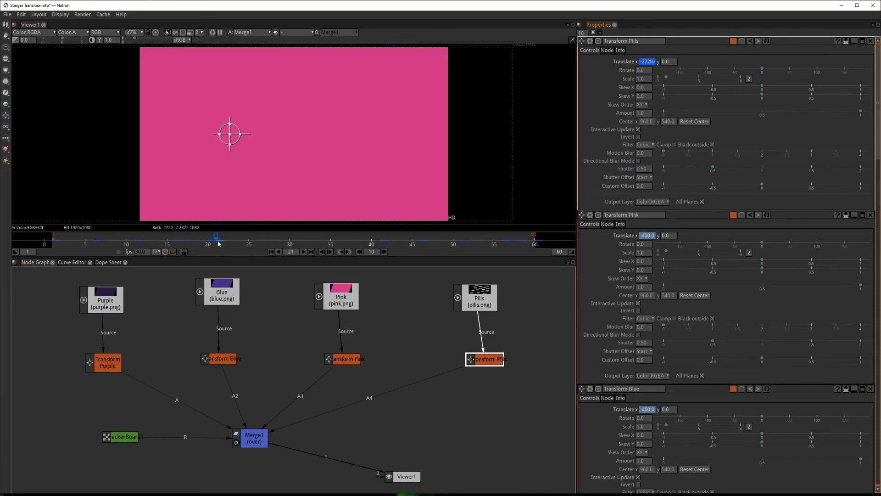
Set Transform Pills' X translation to 1920 at frame 40, then play and stop the animation
left_click(372, 244)
double_click(653, 62)
type("1920")
key("Return")
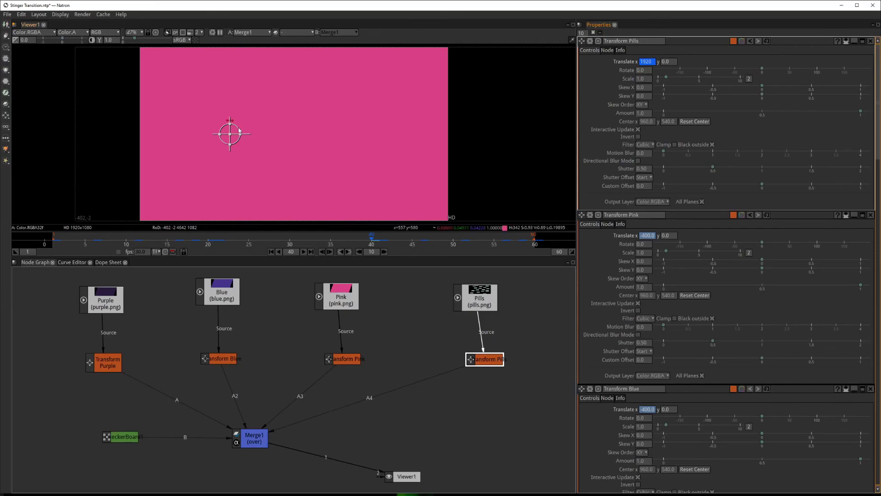
left_click(305, 252)
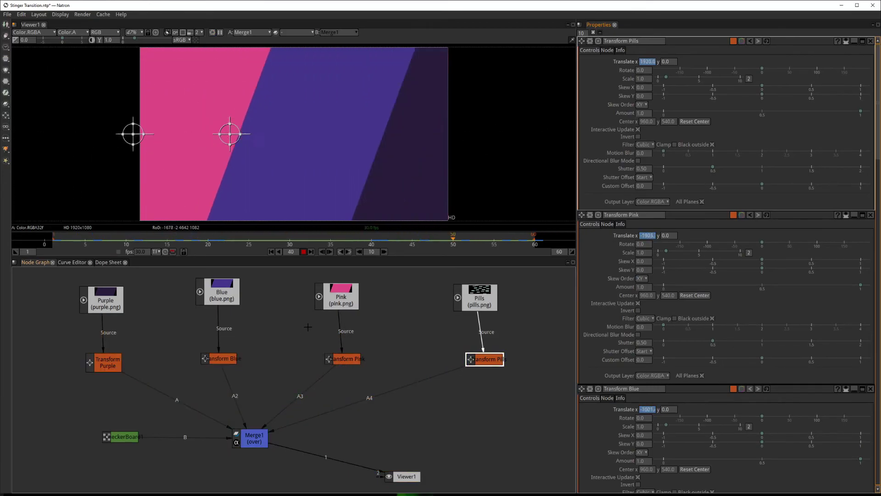
left_click(304, 252)
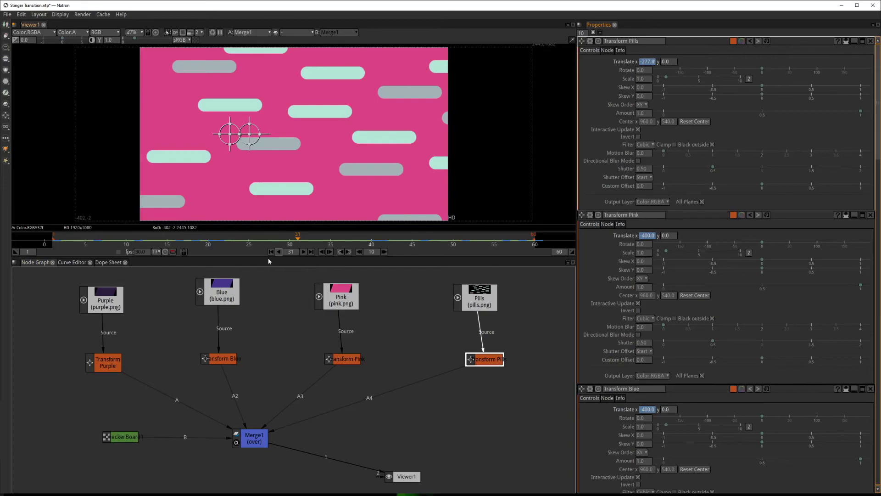
Set both Transform Pills keyframes to Linear Interpolation in the Dope Sheet and preview the pill motion
left_click(109, 263)
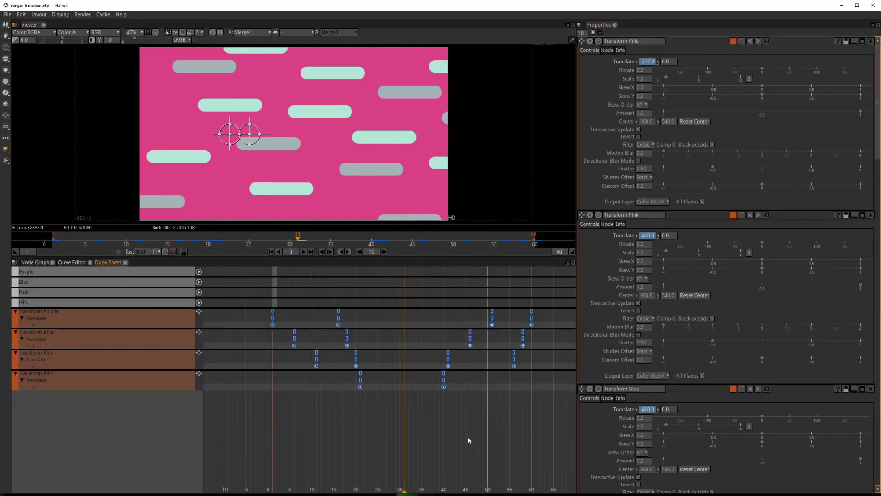
left_click_drag(446, 410, 419, 383)
left_click_drag(456, 408, 354, 376)
right_click(361, 387)
mouse_move(378, 402)
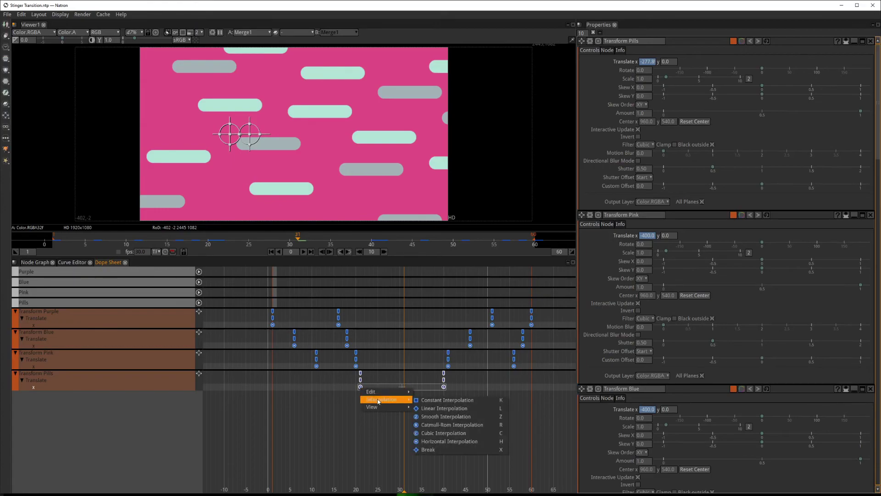
left_click(437, 408)
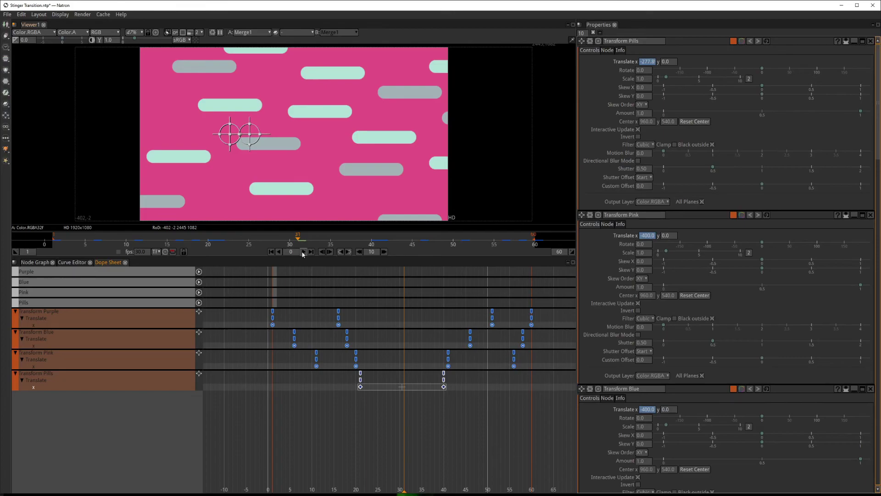
left_click(303, 252)
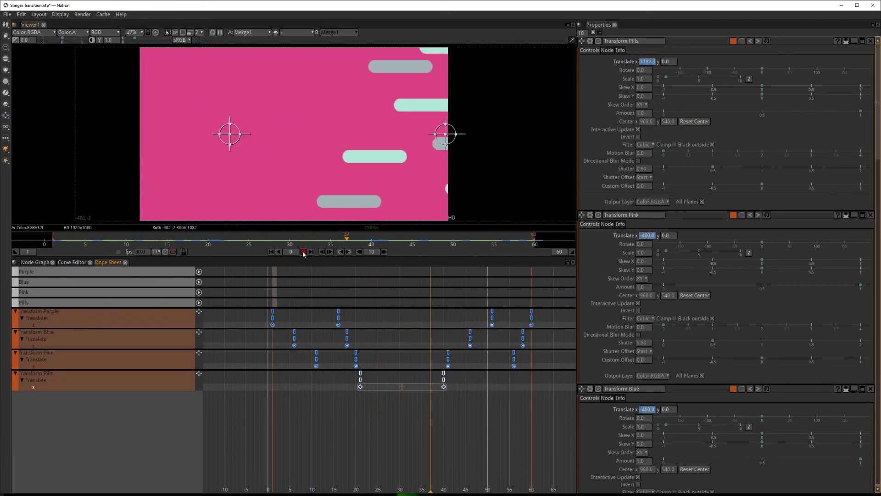
left_click(303, 252)
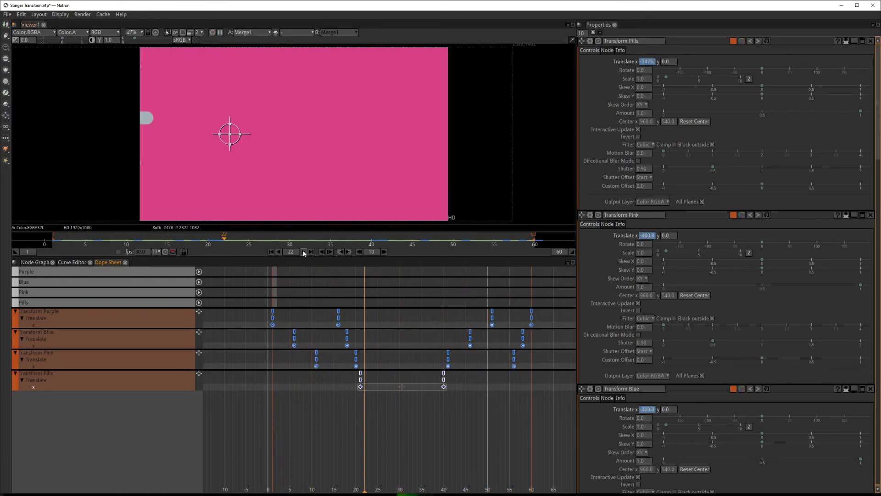
Add a Write node to the Node Graph with its output saved as stinger in mov format in the Stinger Transition folder
left_click(34, 263)
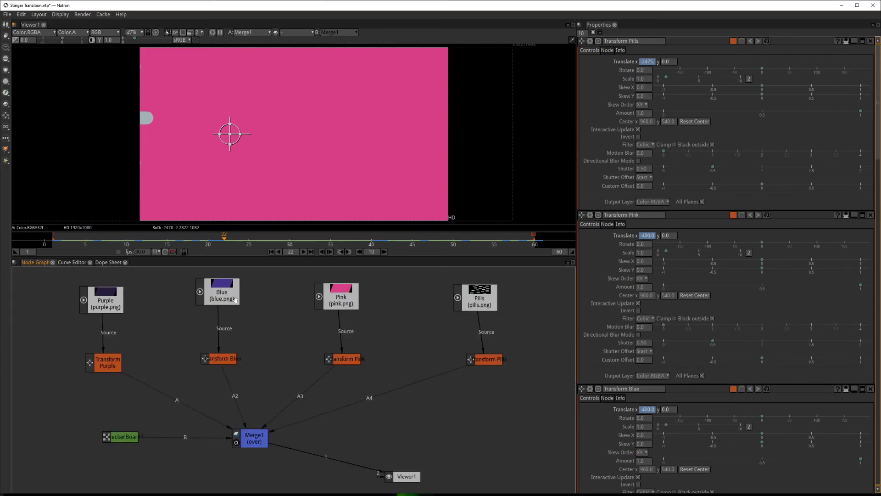
scroll(292, 336, "down", 1)
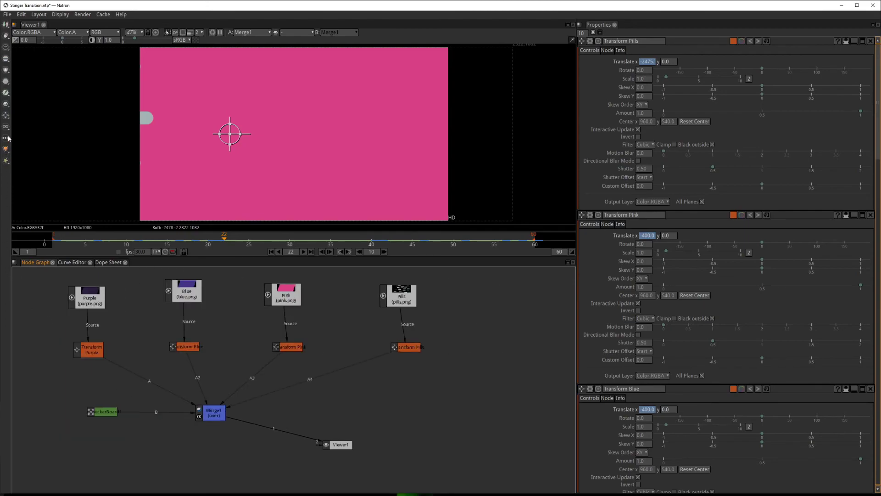
left_click(5, 25)
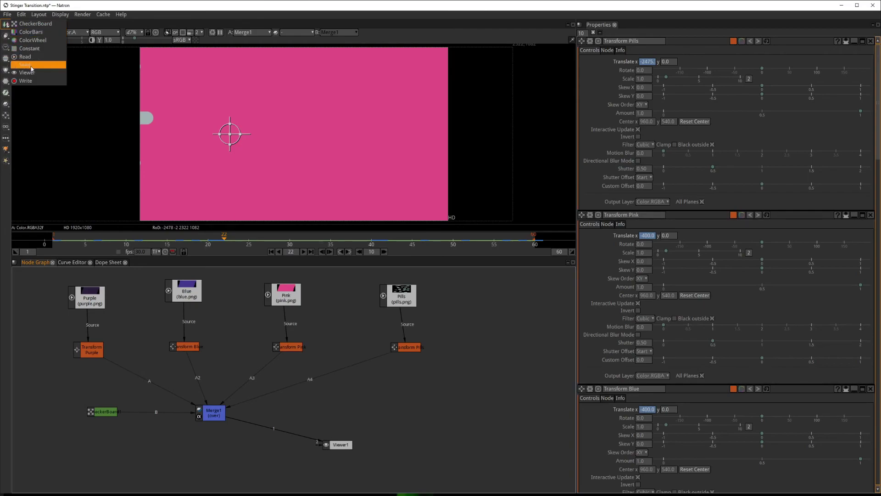
left_click(37, 82)
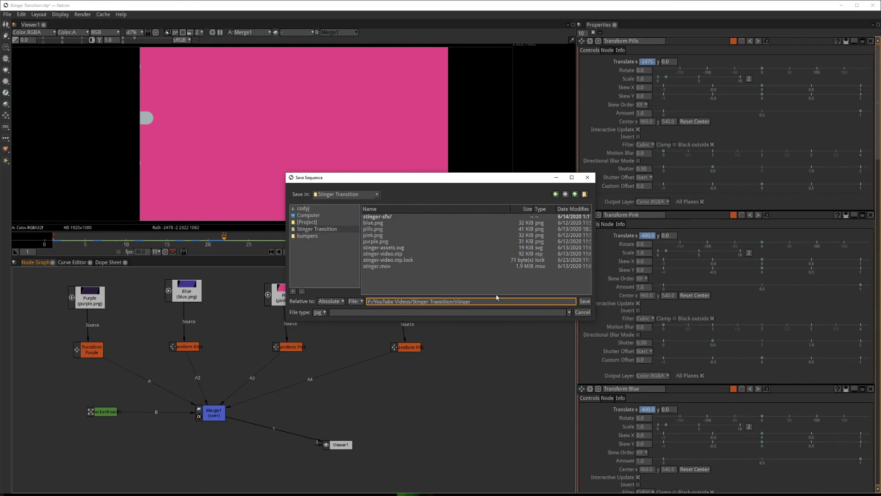
left_click(319, 313)
scroll(335, 338, "down", 20)
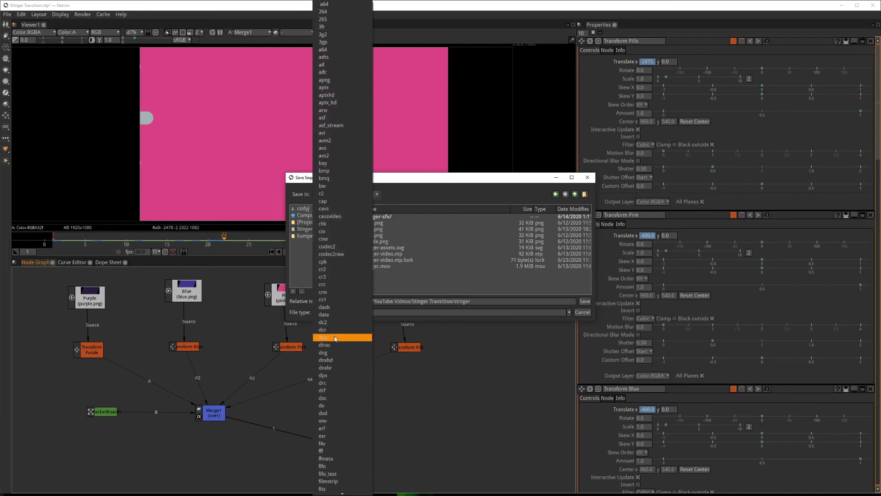
scroll(352, 445, "down", 2)
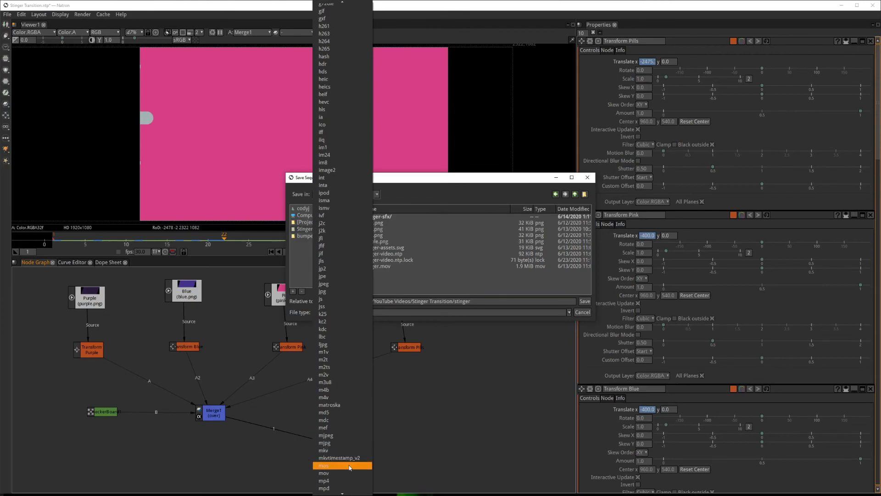
left_click(351, 461)
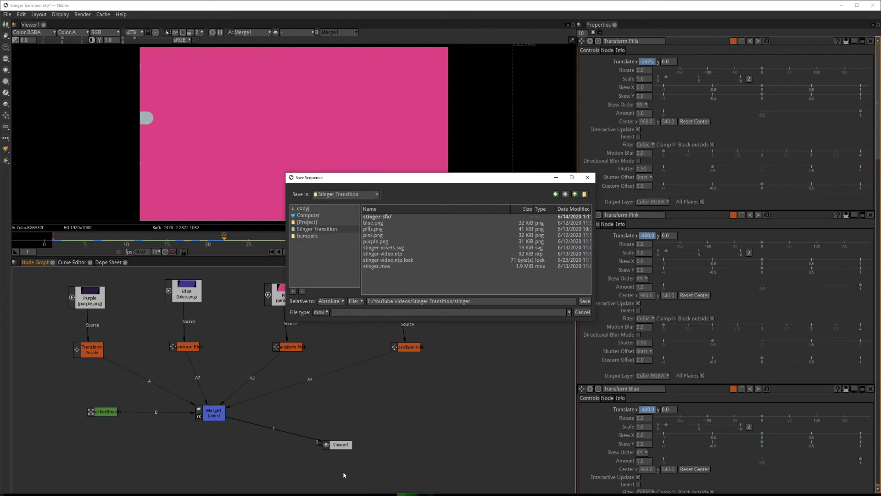
left_click(585, 301)
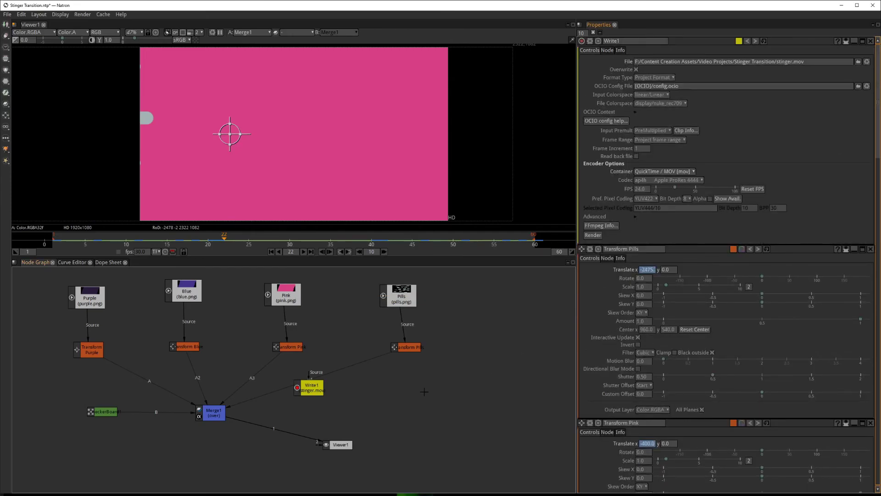
Place the Write node above Viewer1 and connect its Source input to Merge1
left_click_drag(321, 393, 370, 411)
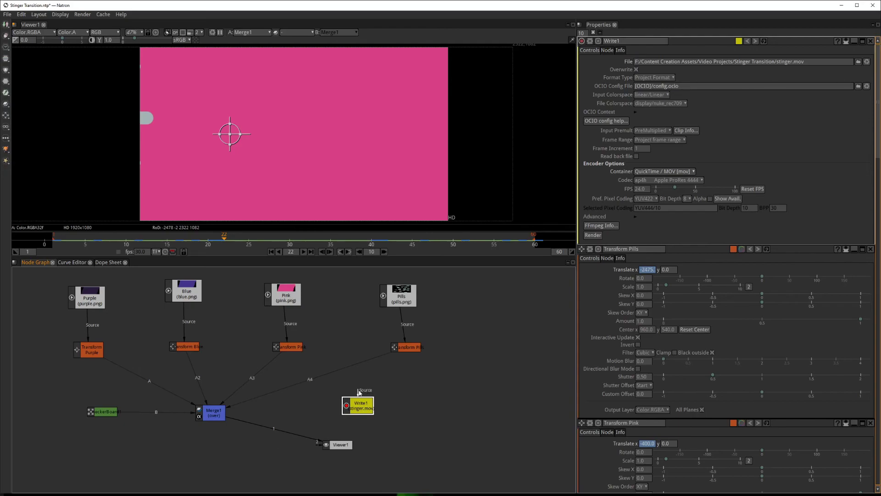
left_click_drag(360, 392, 212, 417)
left_click(264, 462)
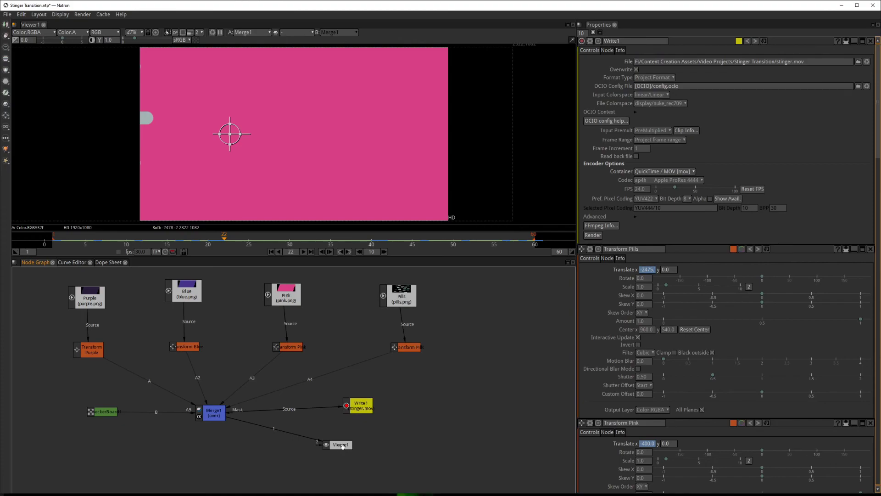
left_click(365, 407)
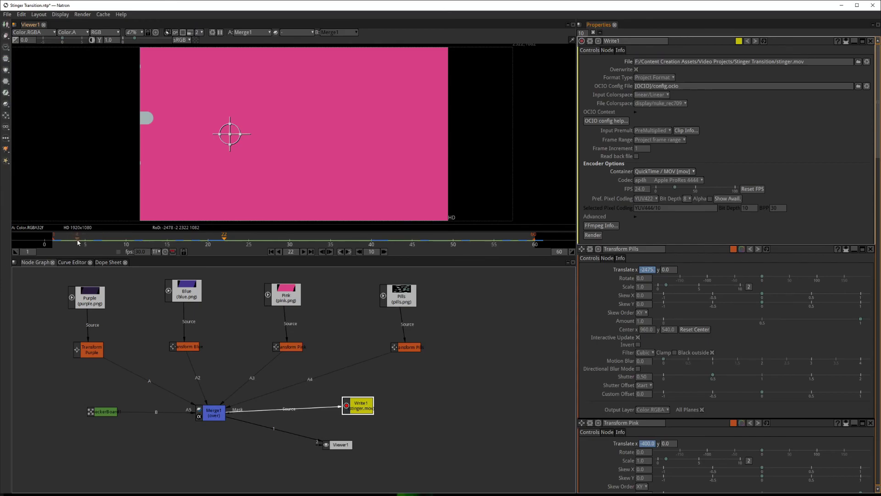
Scrub the timeline to frame 7 and set the Write node's codec to PNG (Portable Network Graphics) image
left_click_drag(57, 243, 99, 245)
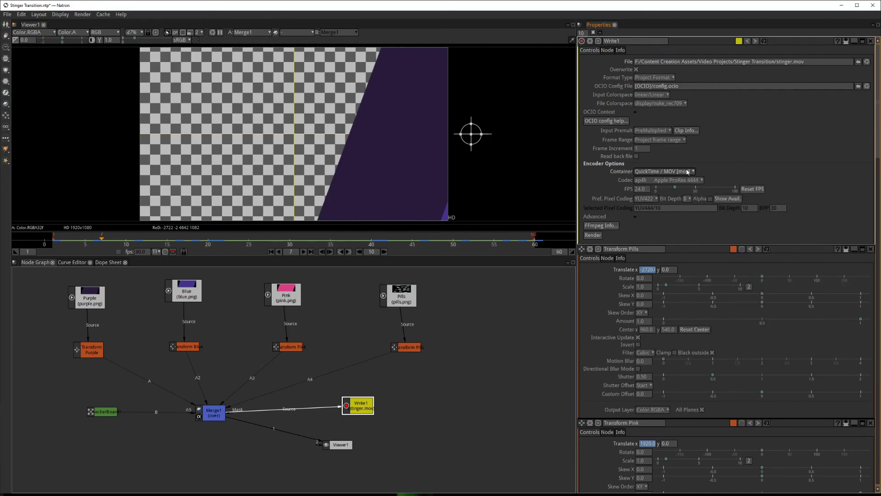
left_click(661, 181)
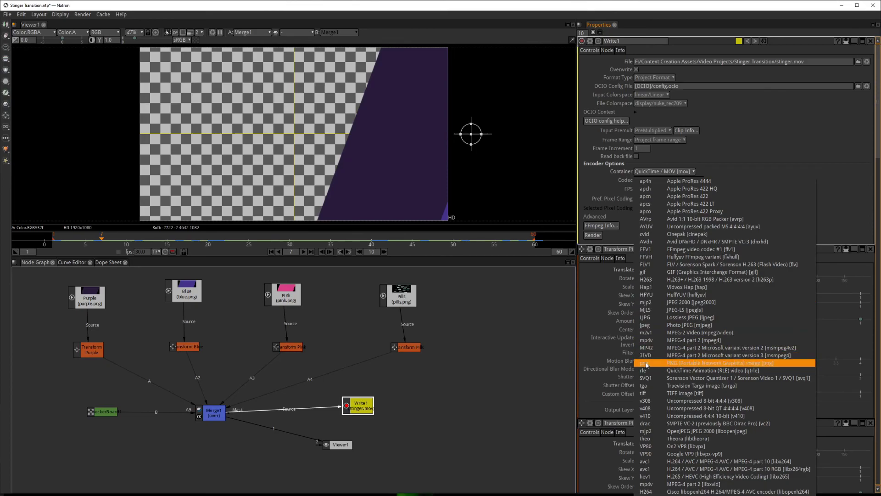
left_click(706, 363)
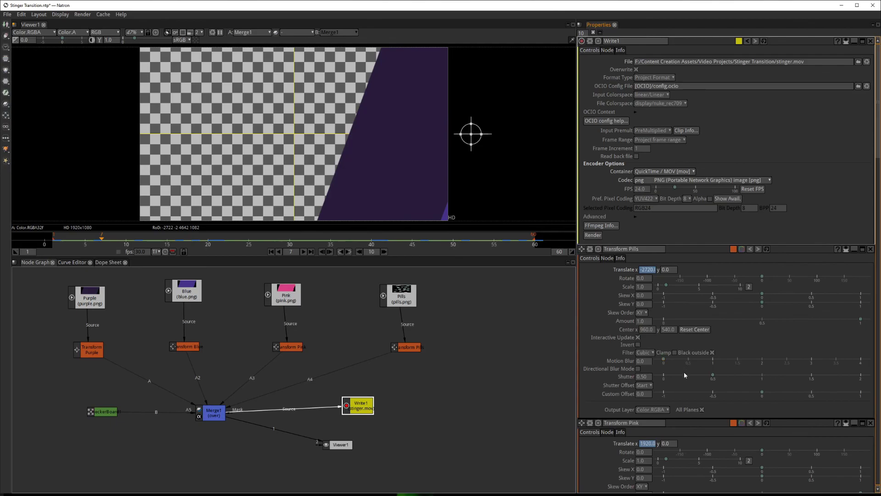
Set the Write node's frame rate to 30 FPS and enable Alpha in its encoder options
double_click(641, 190)
type("30")
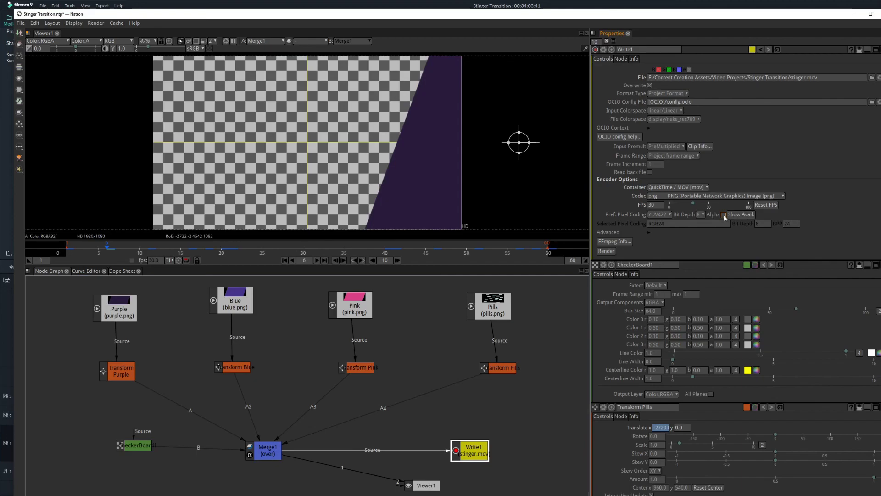
left_click(724, 215)
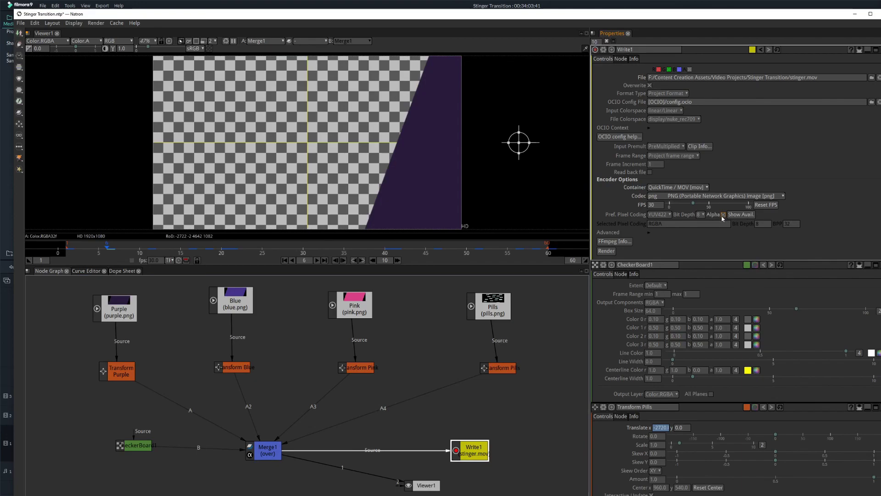
Disconnect the CheckerBoard node from Merge1's B input and render the Write node's stinger.mov
left_click(612, 253)
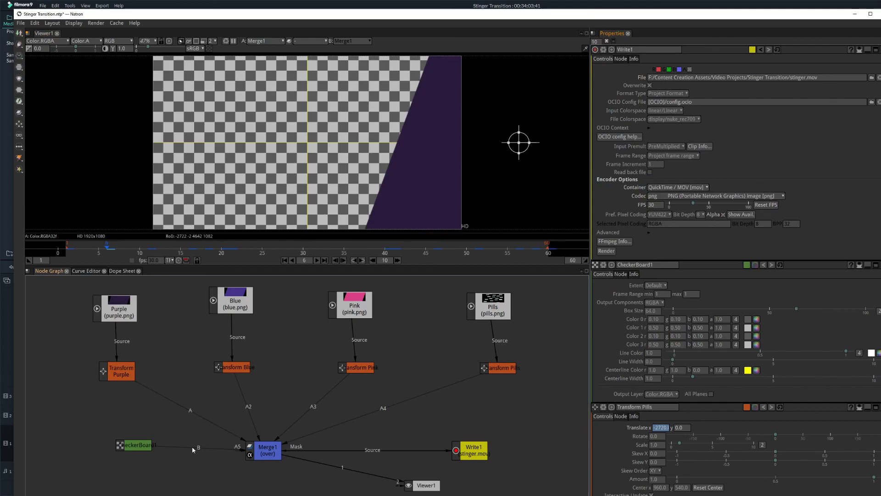
left_click_drag(192, 446, 188, 432)
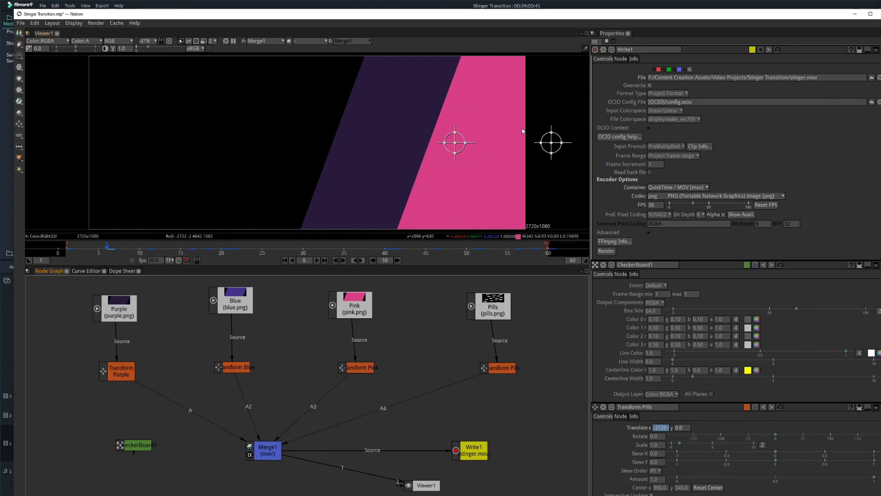
left_click(605, 252)
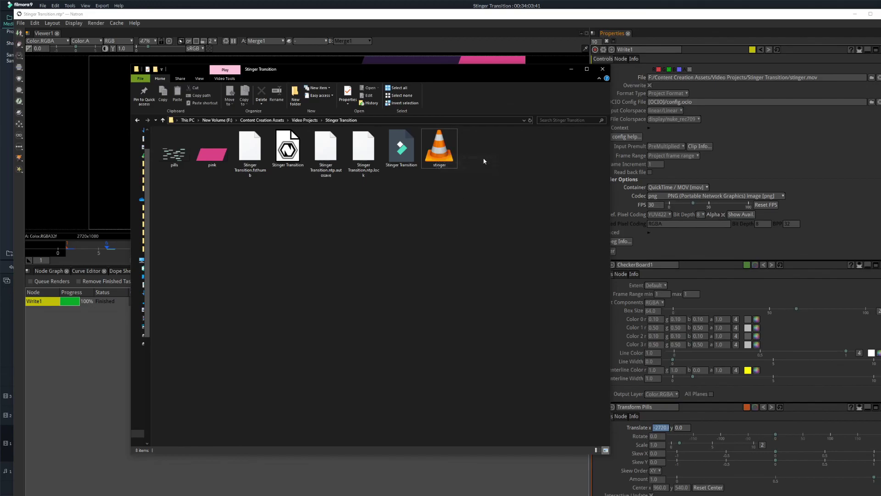
Open the rendered stinger video from the Stinger Transition folder in VLC media player and play it back
double_click(438, 149)
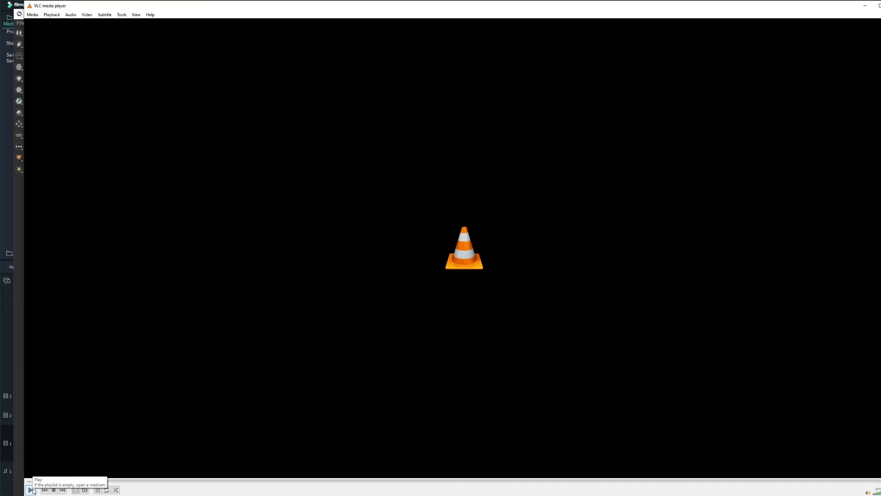
left_click(30, 490)
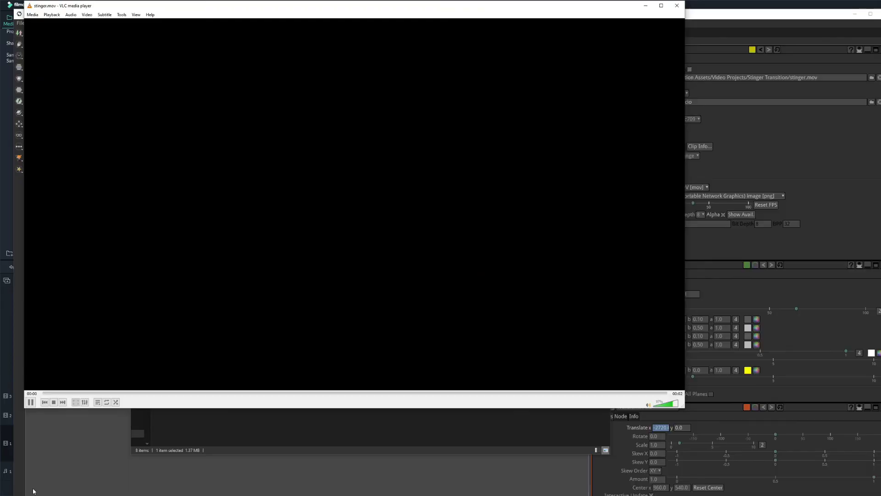